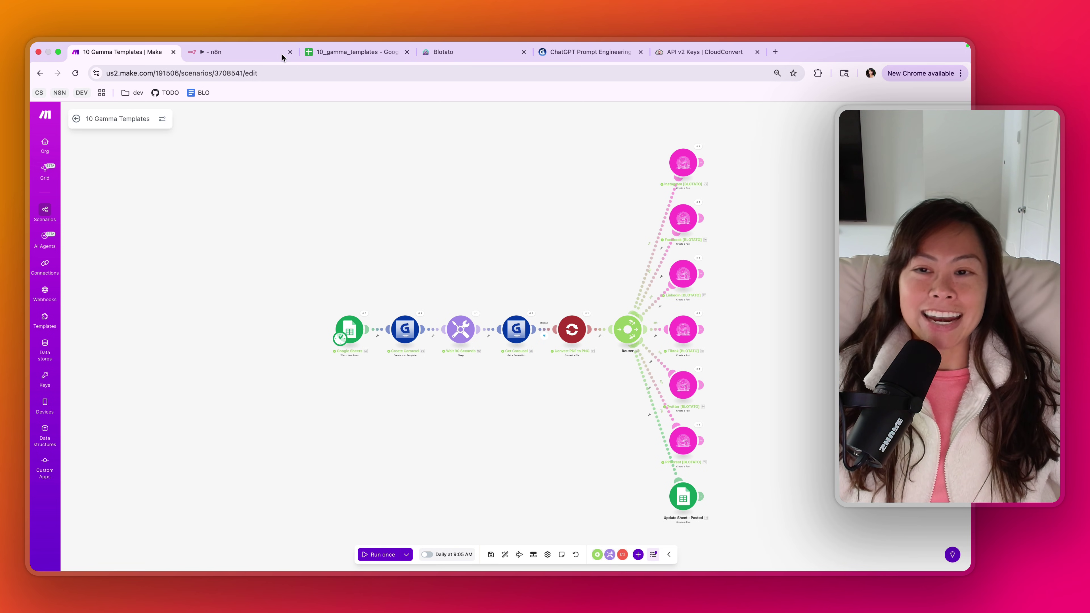
- Page through the ChatGPT Prompt Engineering Tips carousel to card 4, then return to the title card
left_click(282, 57)
left_click(603, 53)
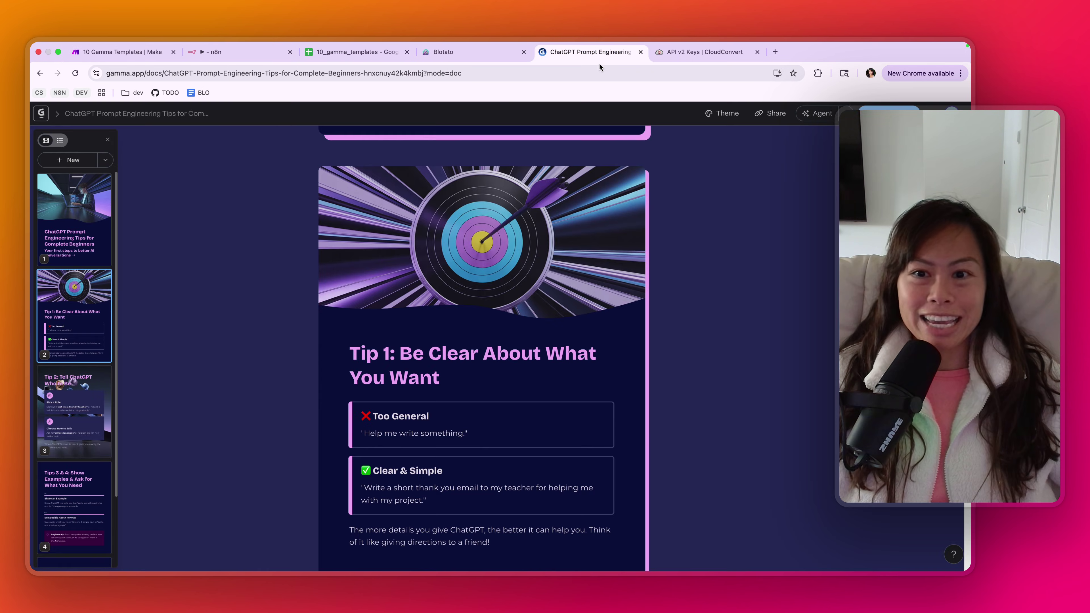
left_click(93, 333)
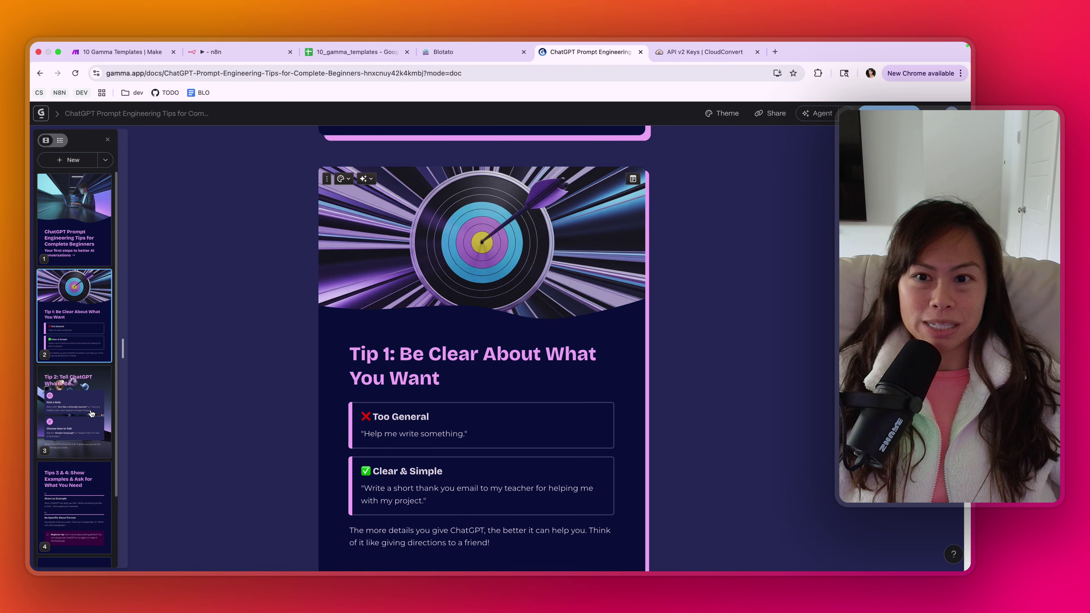
left_click(74, 412)
left_click(74, 507)
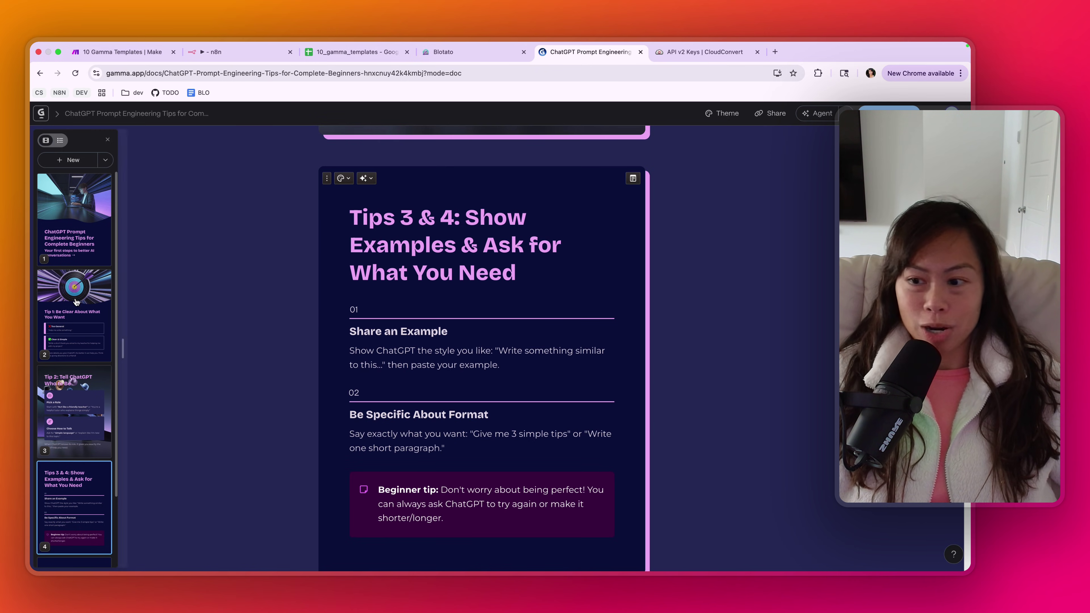
left_click(102, 201)
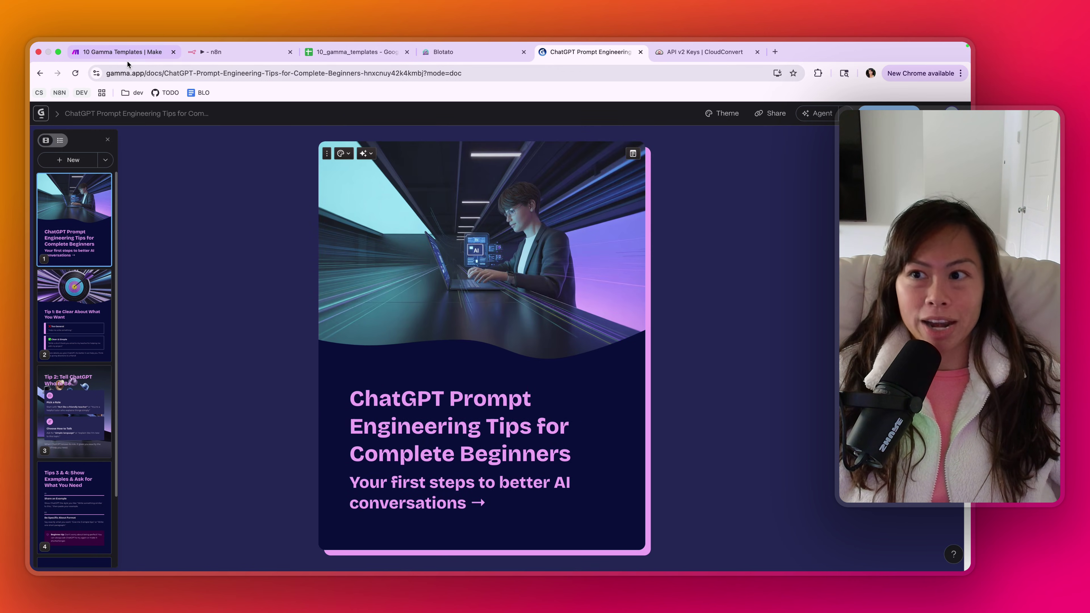
- Compare the Make scenario with the n8n 10 Gamma Templates workflow
left_click(129, 54)
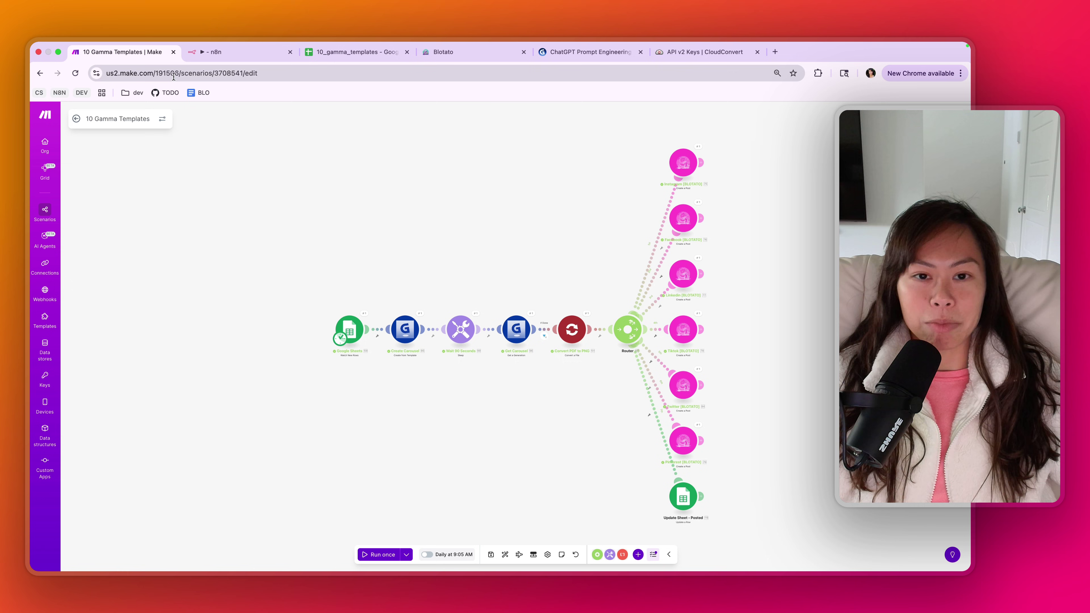
left_click(242, 60)
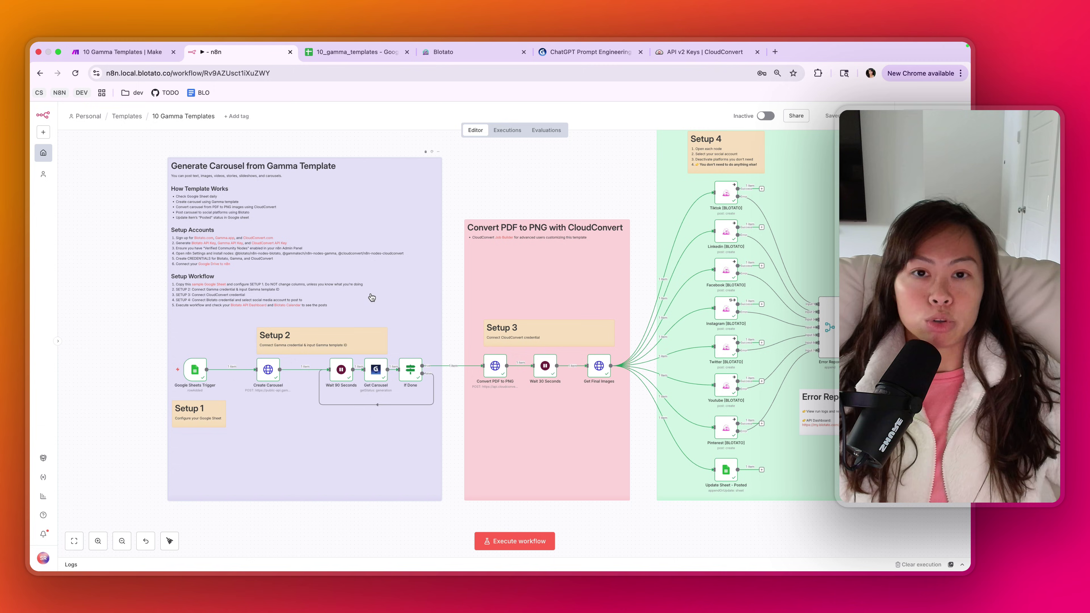
key("super+1")
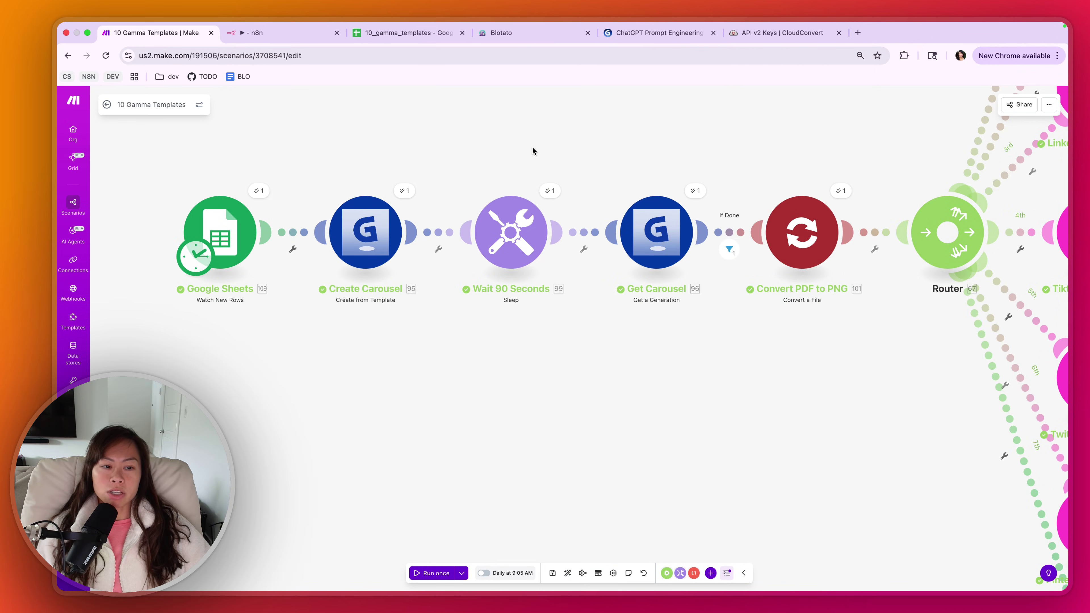
scroll(532, 147, "down", 3)
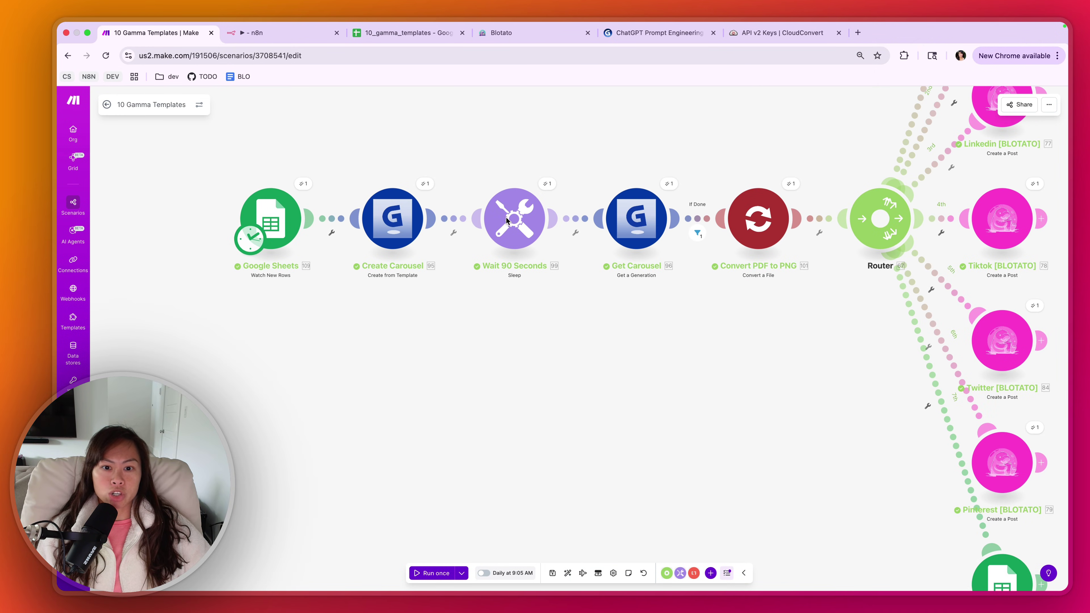
scroll(517, 147, "up", 3)
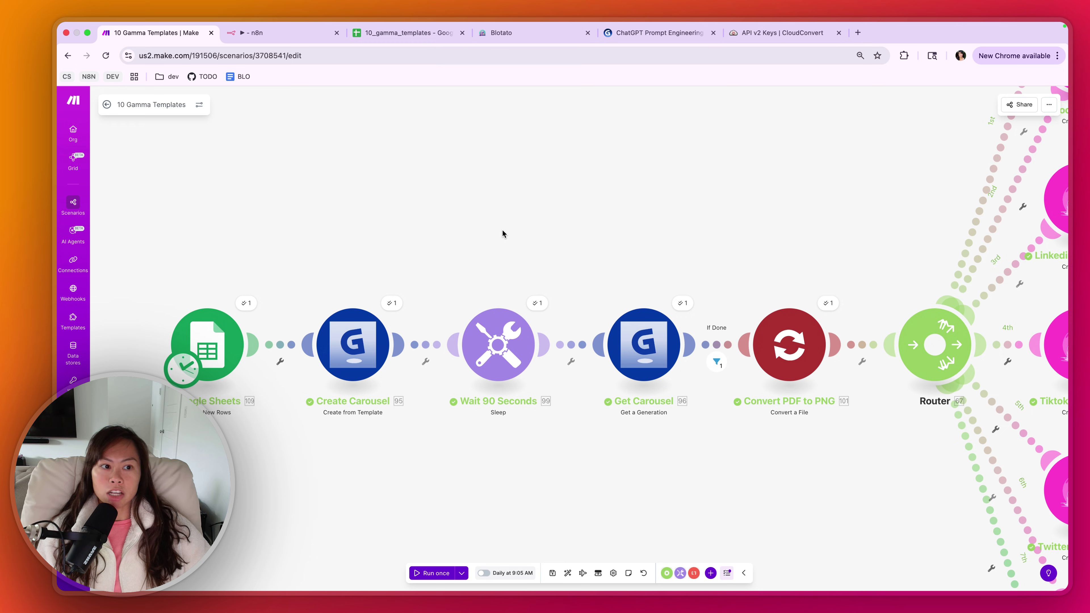
left_click(274, 42)
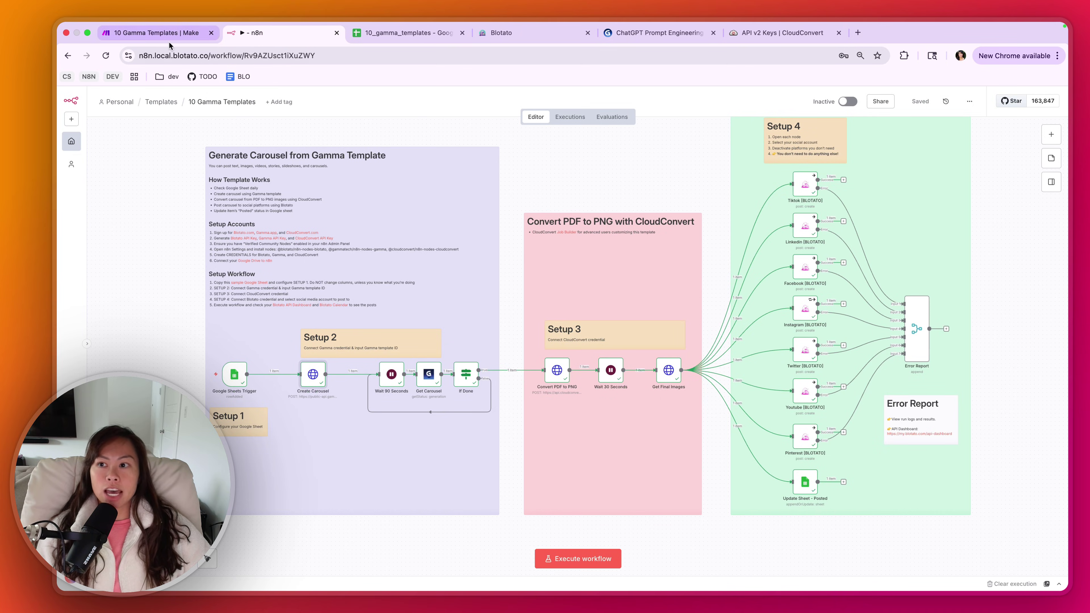
left_click(154, 33)
left_click_drag(295, 211, 362, 127)
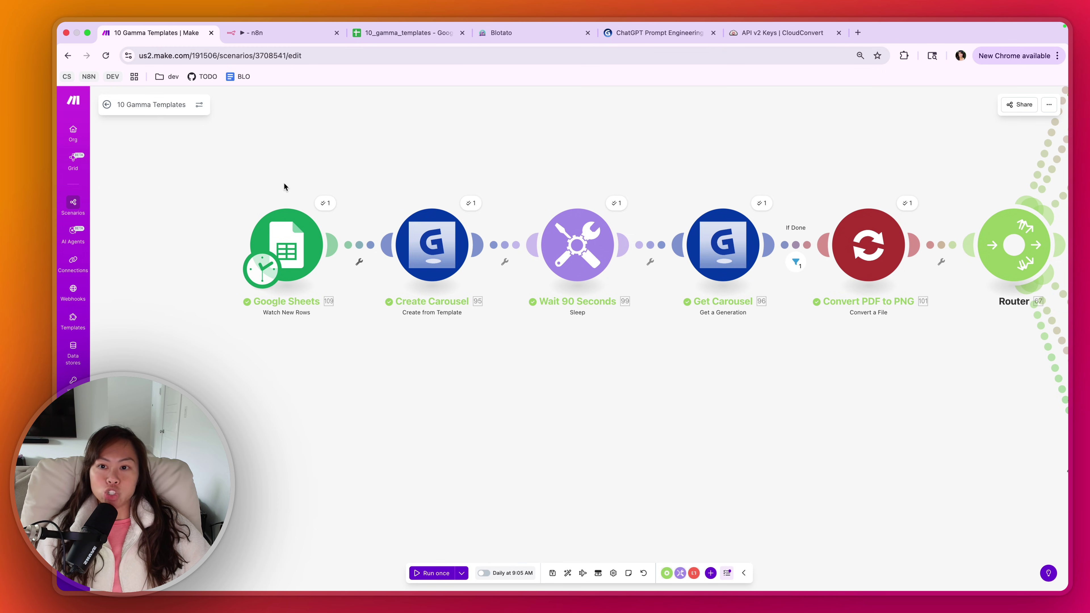
- Inspect the Prompt, Caption and Posted? headers and the row-2 sample prompt and caption in 10_gamma_templates
left_click(418, 37)
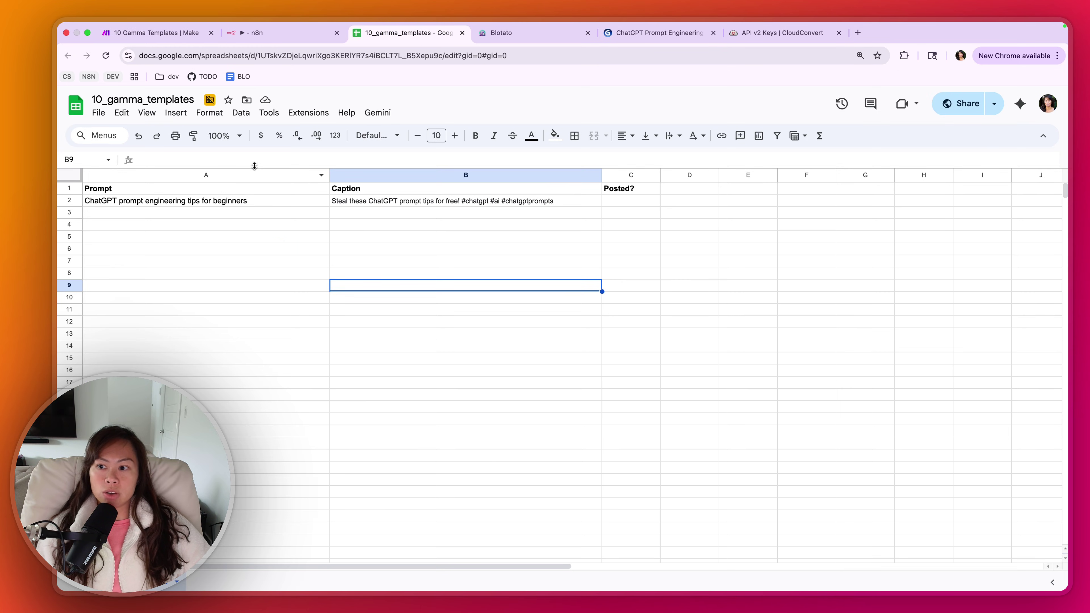
left_click(249, 191)
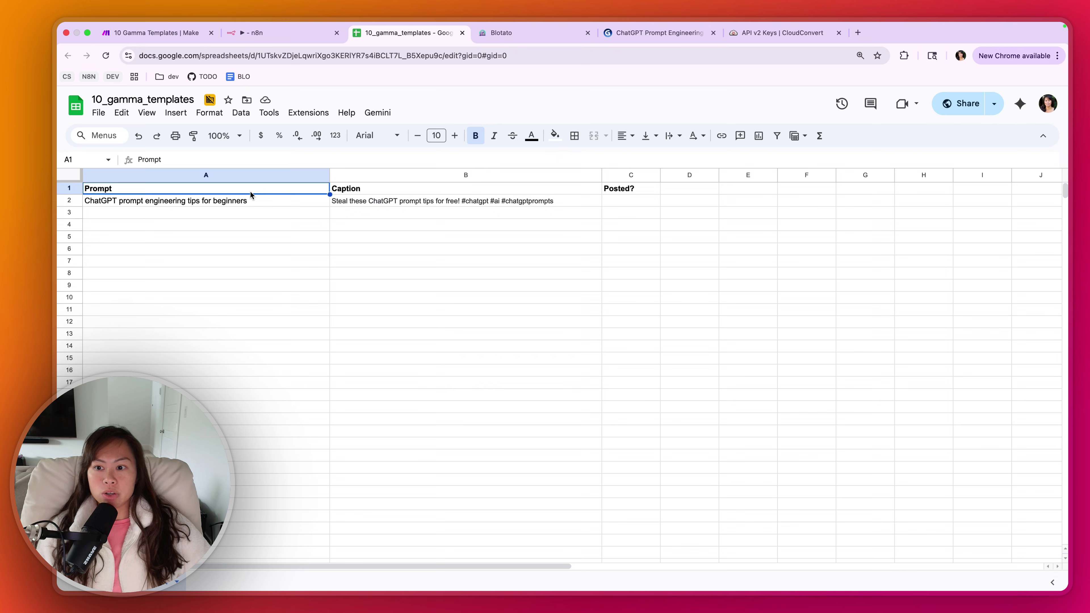
left_click(350, 190)
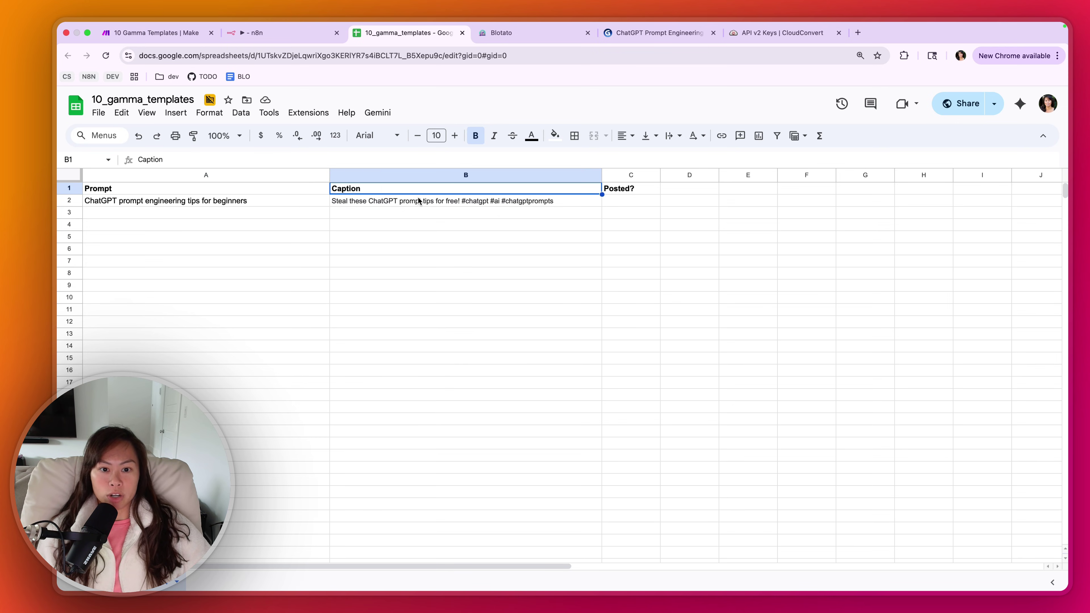
left_click(618, 192)
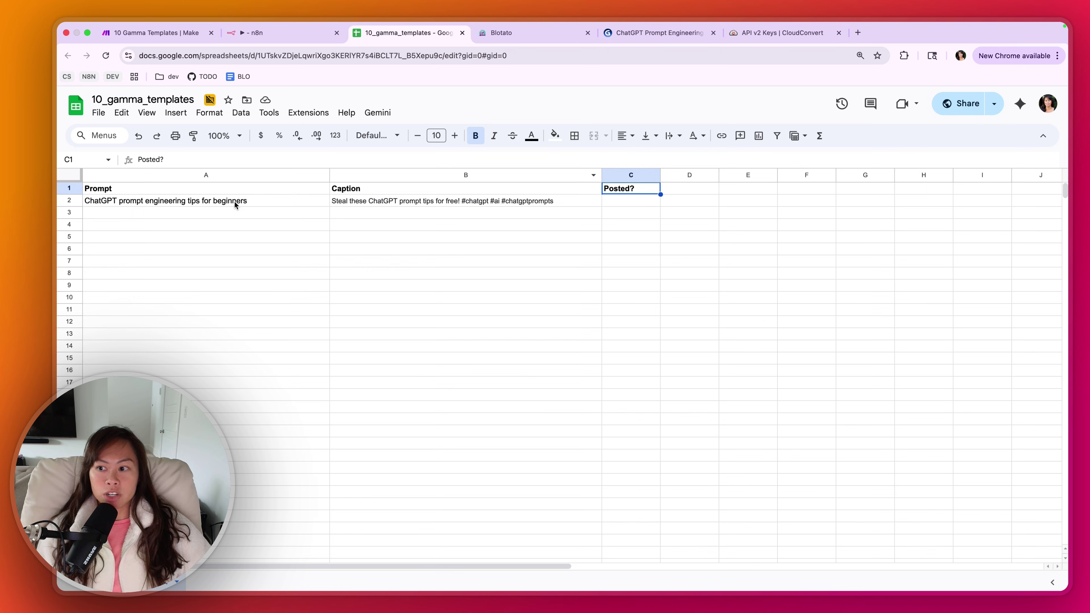
left_click(243, 203)
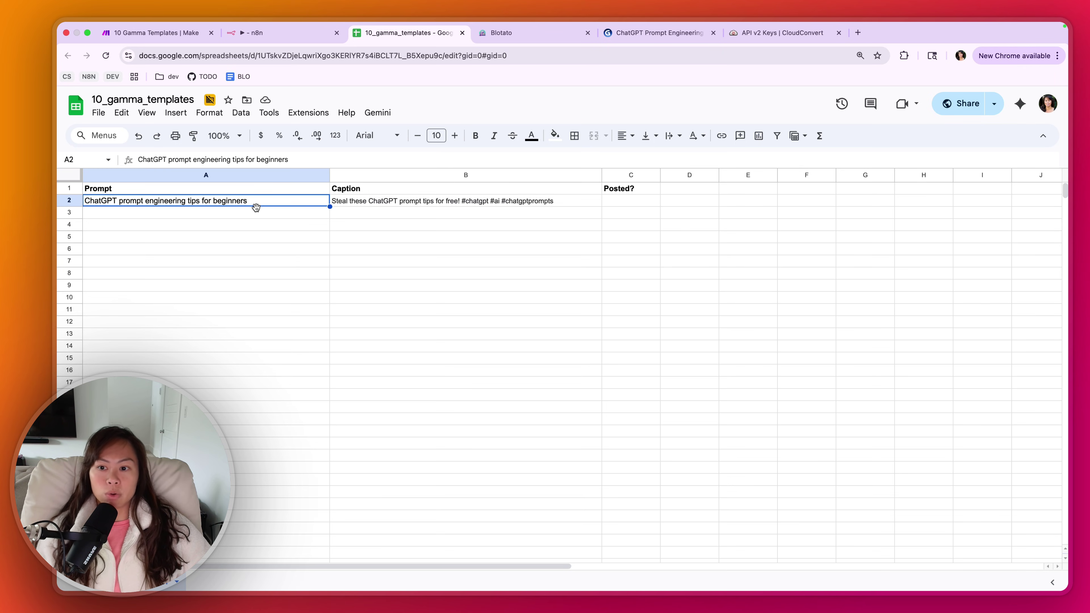
left_click(356, 202)
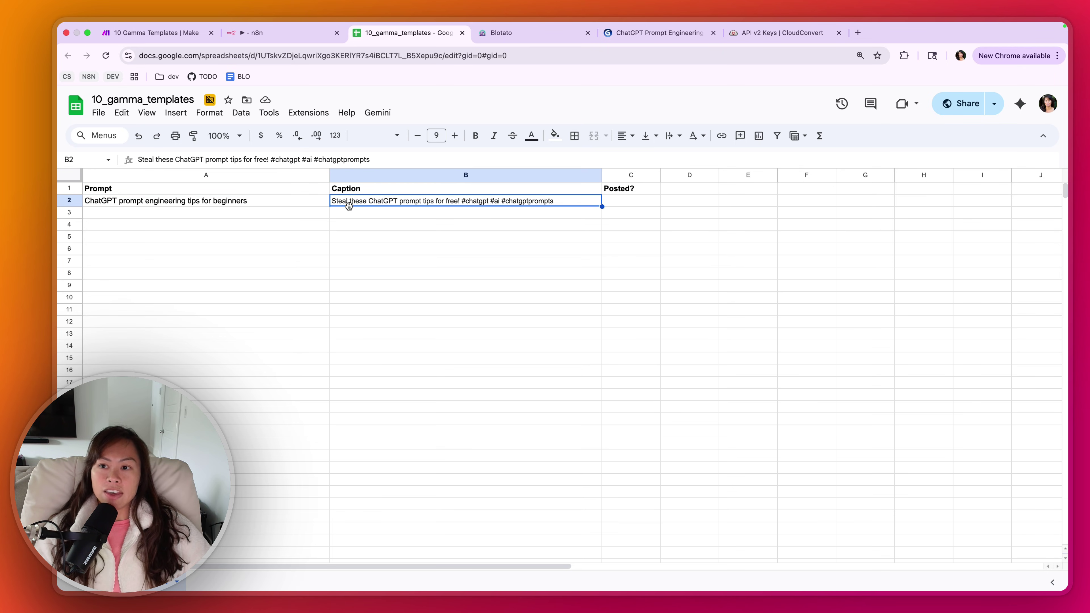
left_click(159, 39)
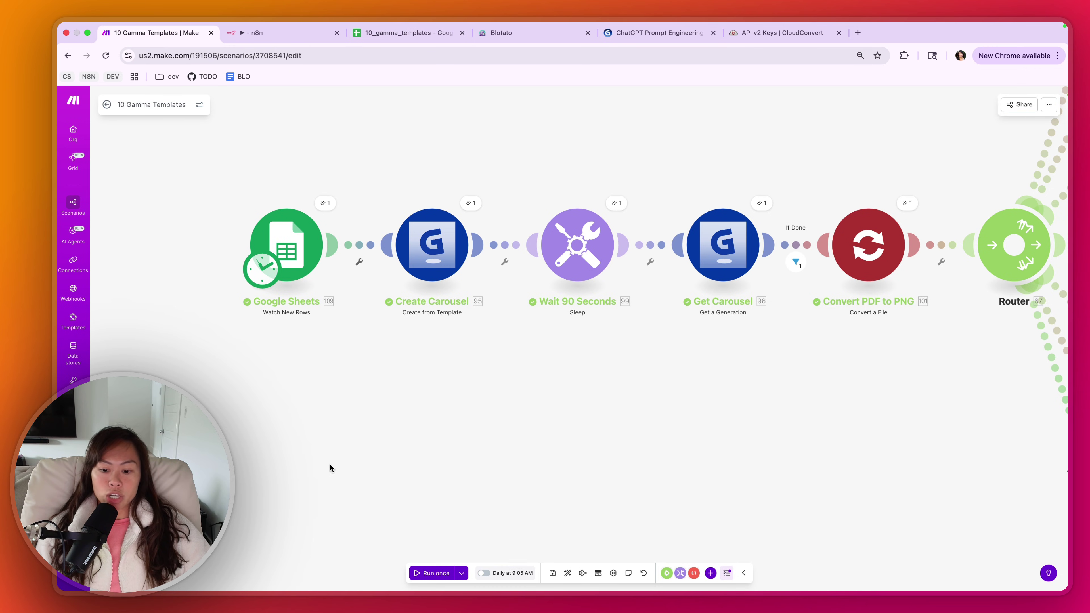
left_click(245, 254)
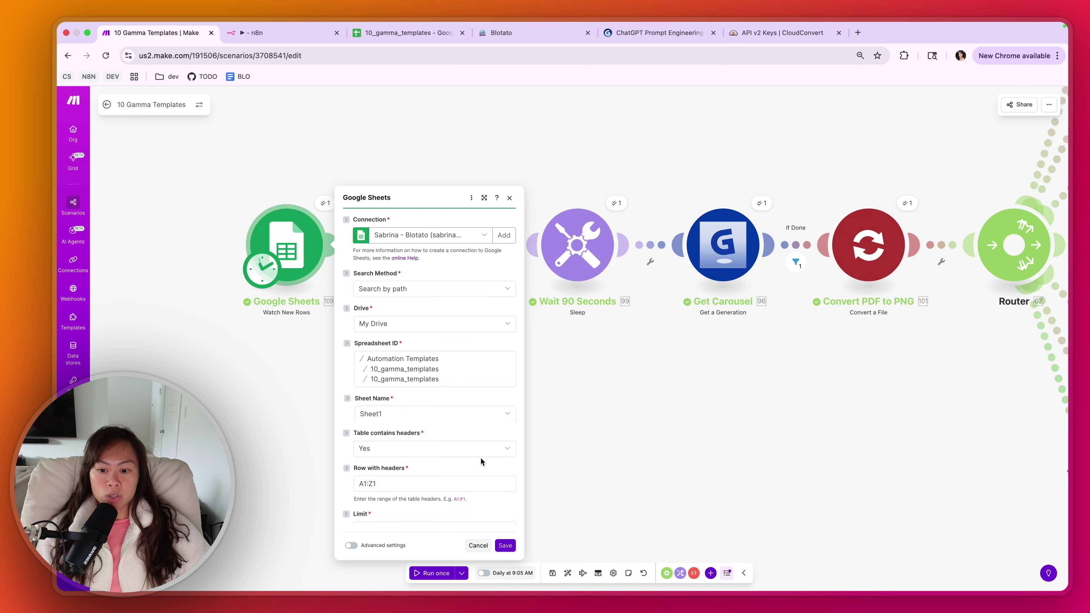
left_click(360, 435)
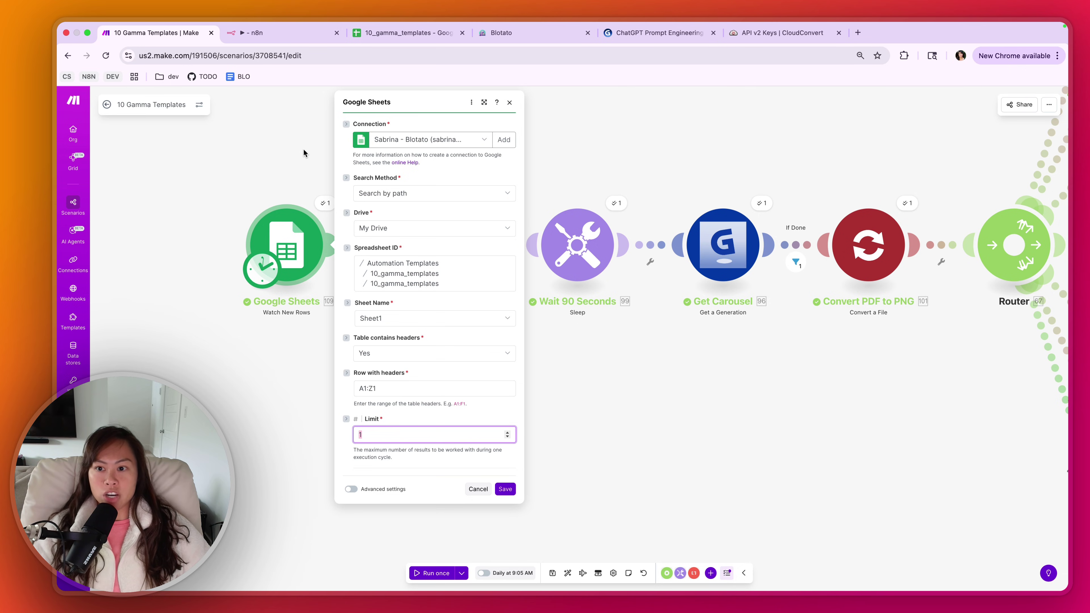
left_click(307, 167)
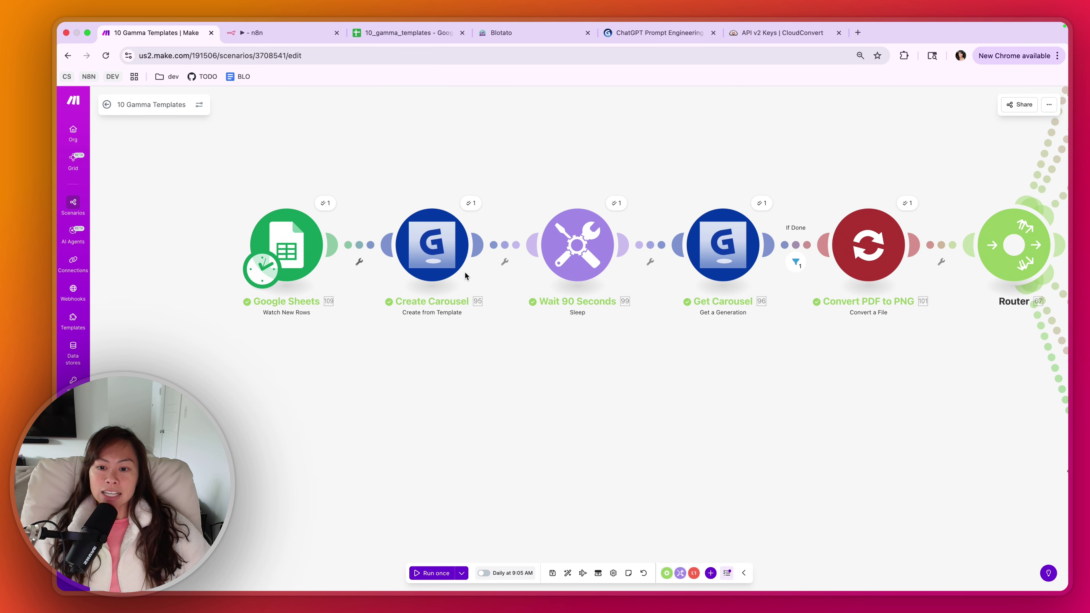
left_click(444, 254)
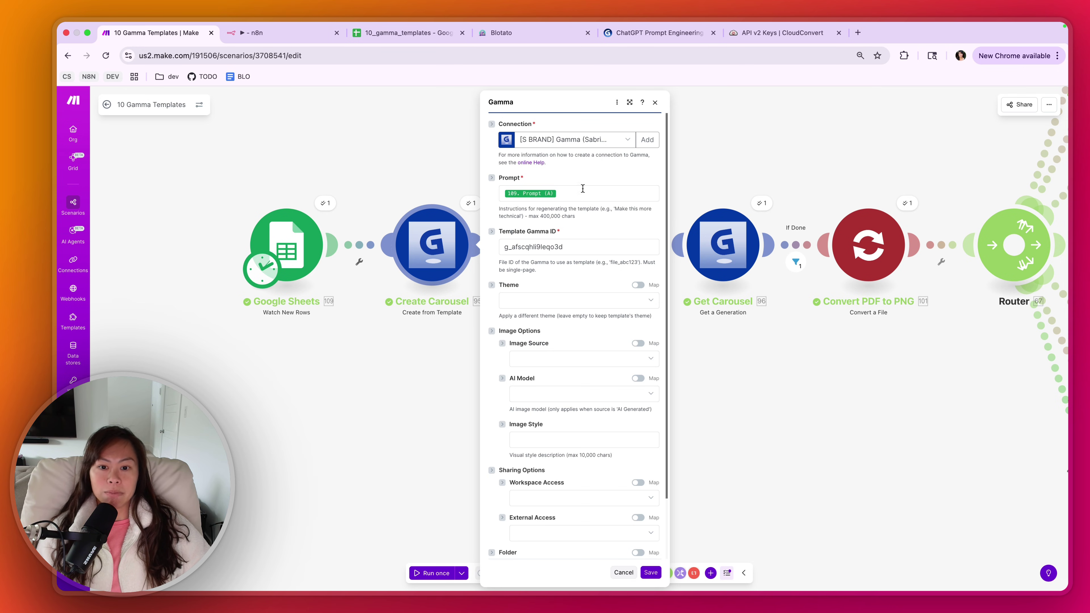
double_click(580, 244)
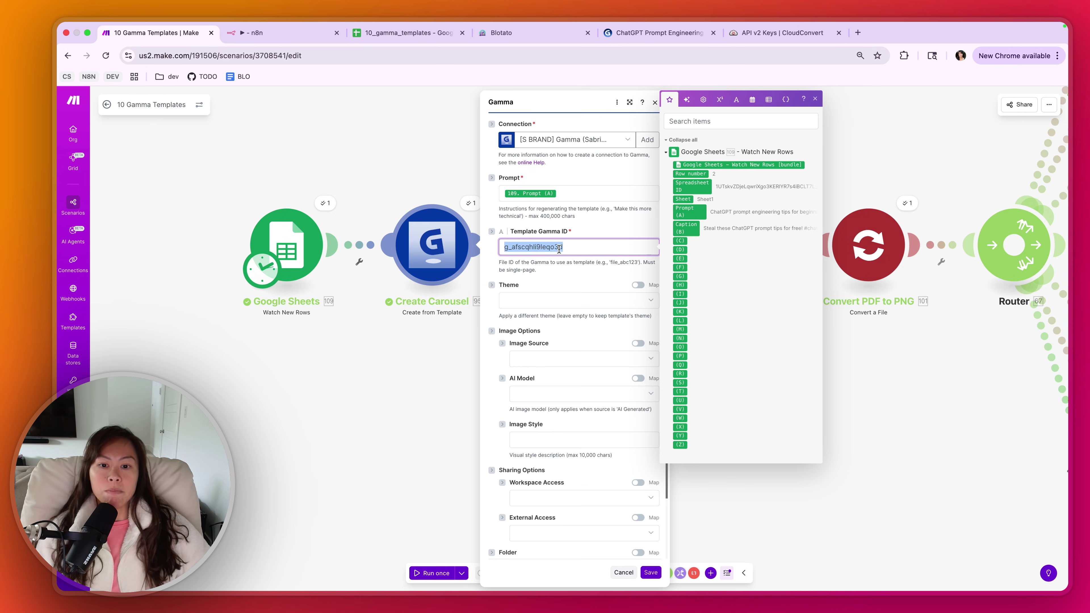
left_click(566, 193)
key("super+a")
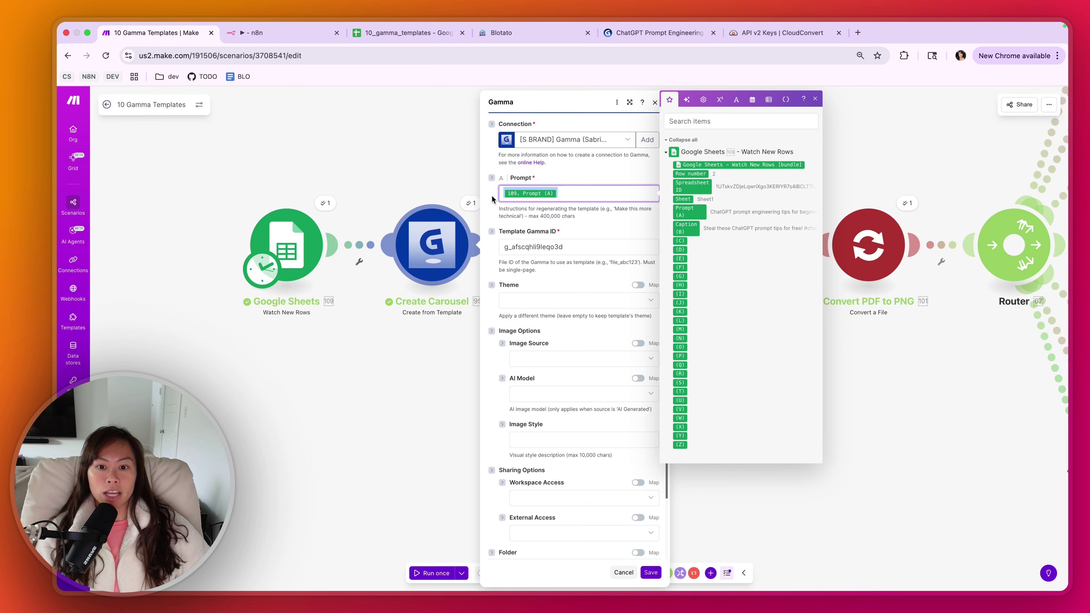
left_click(446, 177)
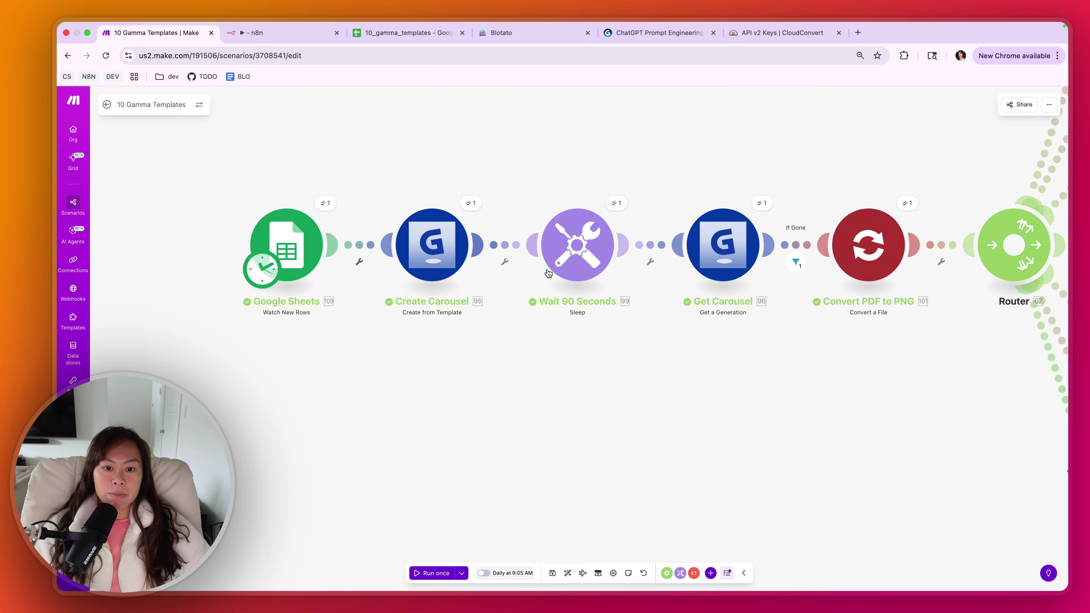
left_click_drag(657, 165, 496, 187)
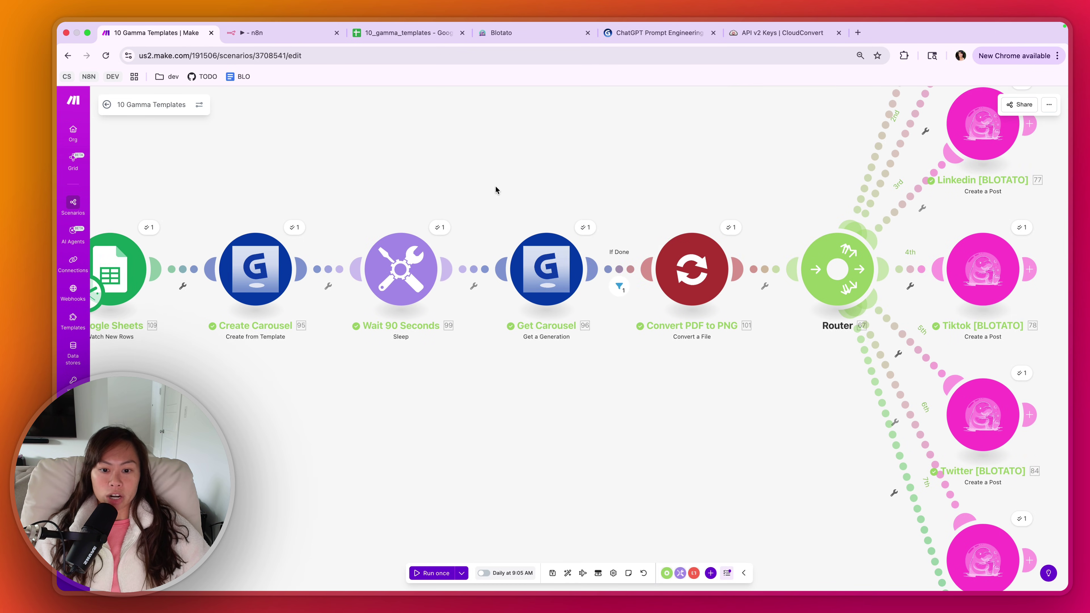
left_click(518, 243)
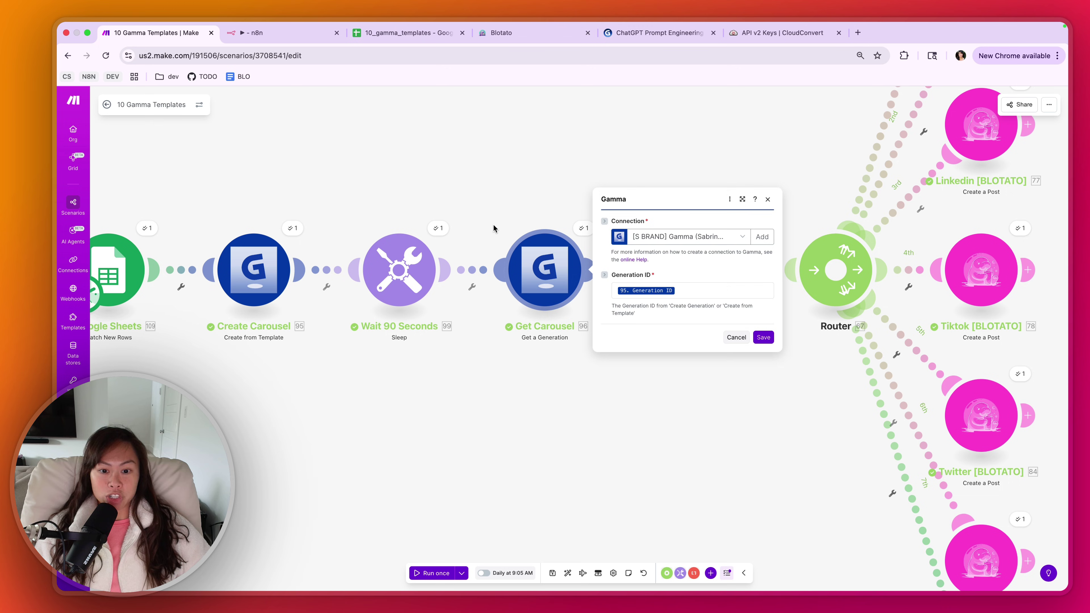
left_click(523, 168)
left_click_drag(650, 171, 499, 165)
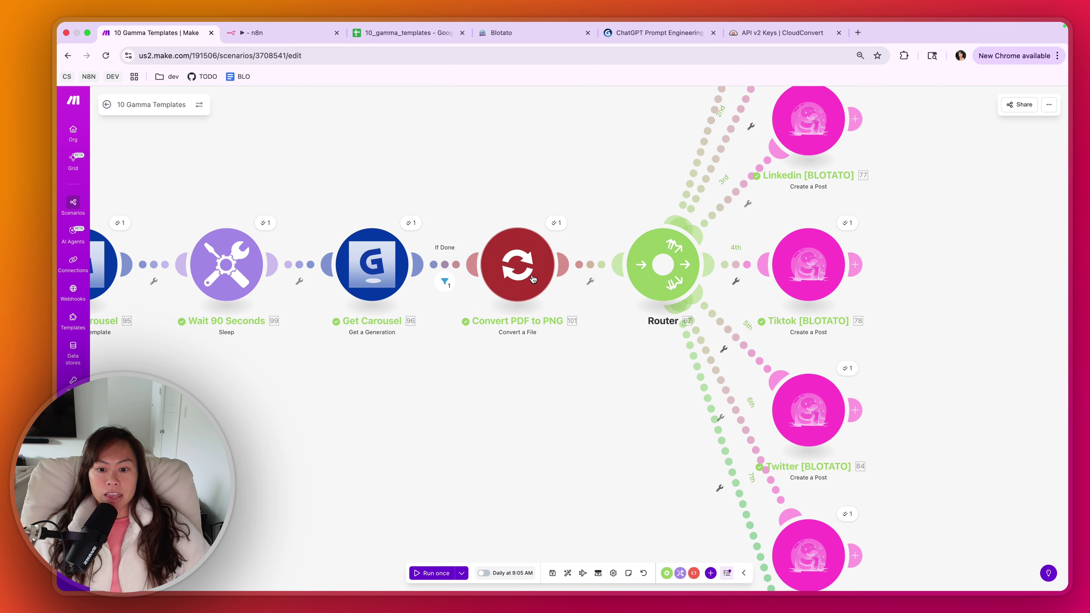
left_click(515, 265)
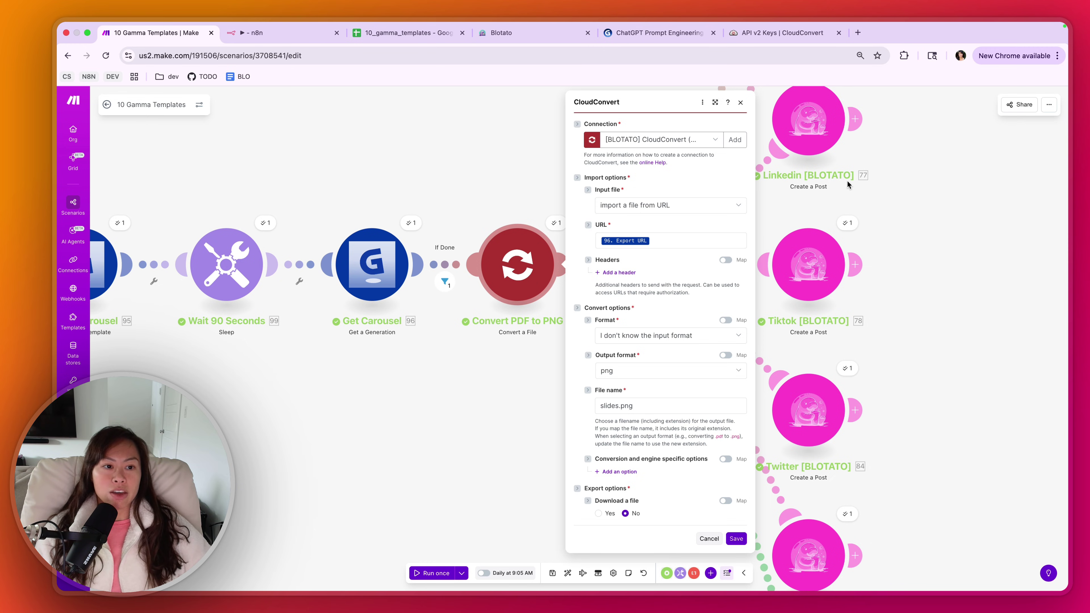
left_click(964, 129)
- Bring the Instagram and Facebook branches into view and inspect the Instagram Blotato module's settings
scroll(954, 159, "down", 2)
left_click_drag(952, 159, 869, 321)
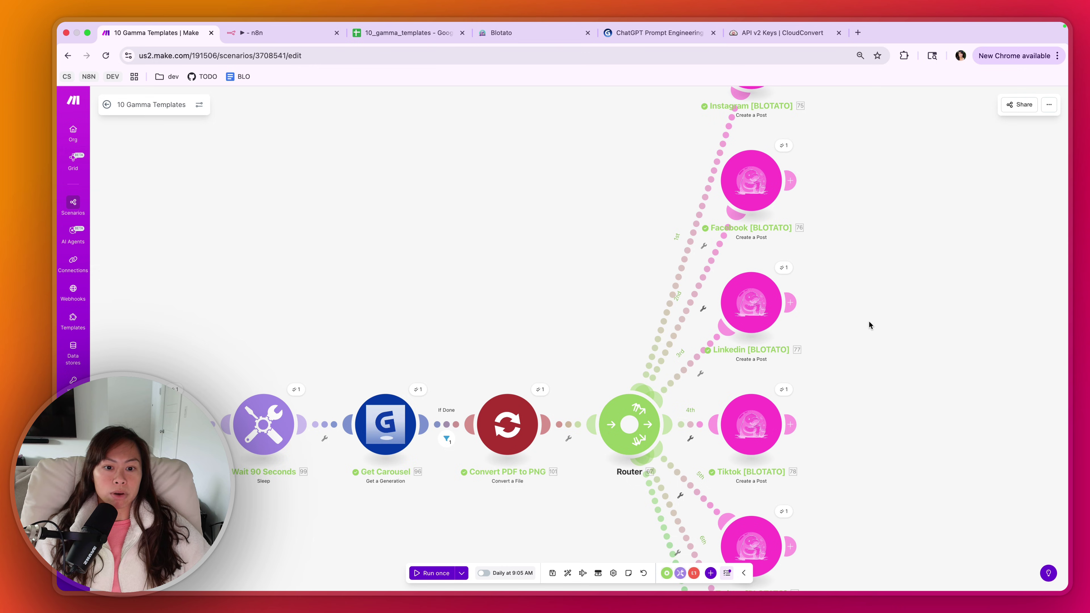
scroll(854, 236, "down", 2)
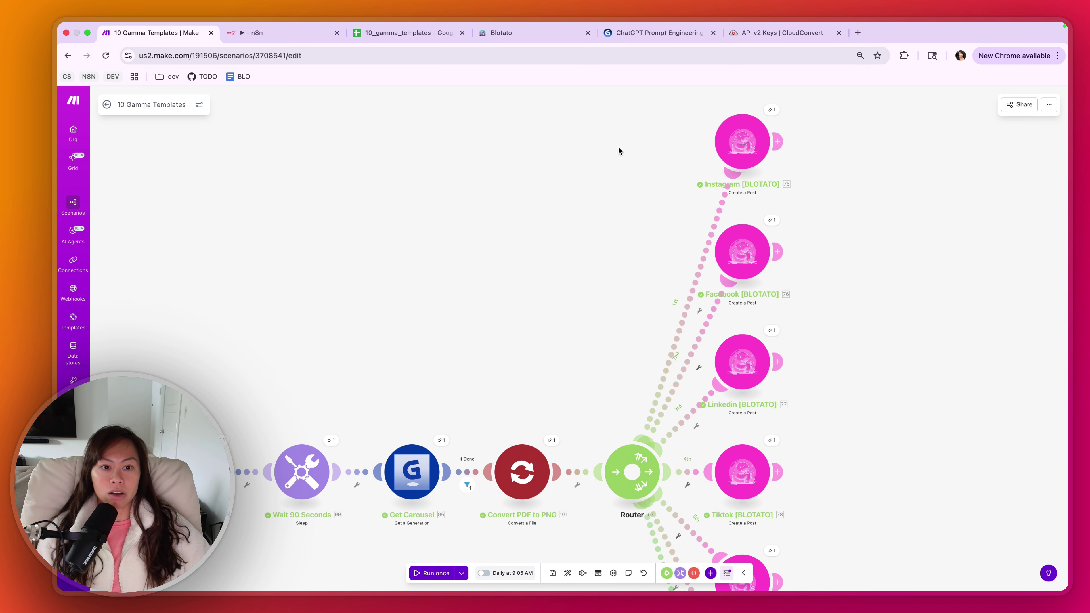
left_click(731, 140)
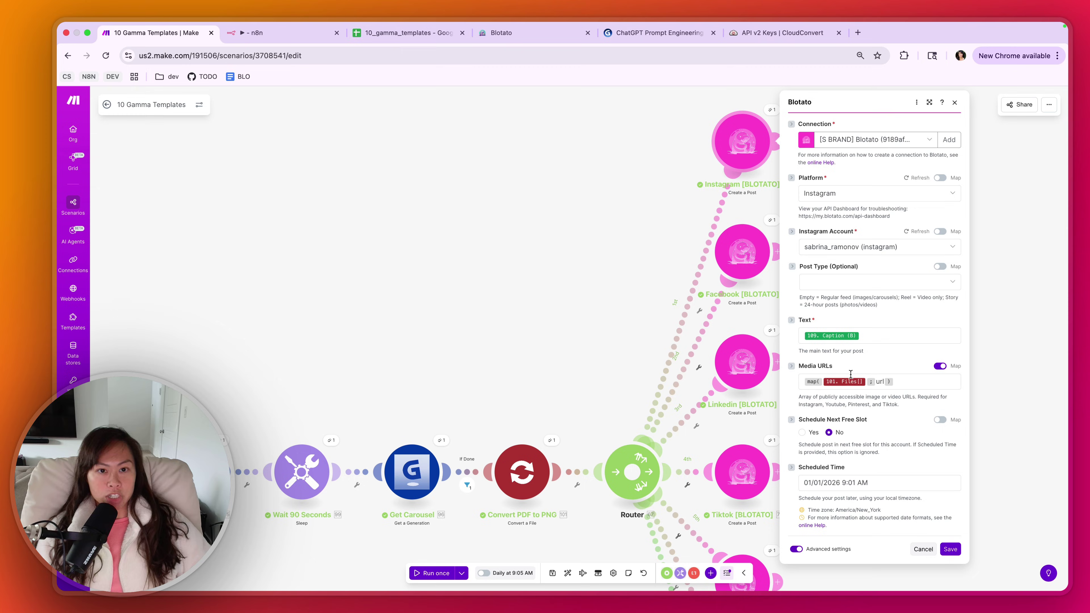
left_click(408, 33)
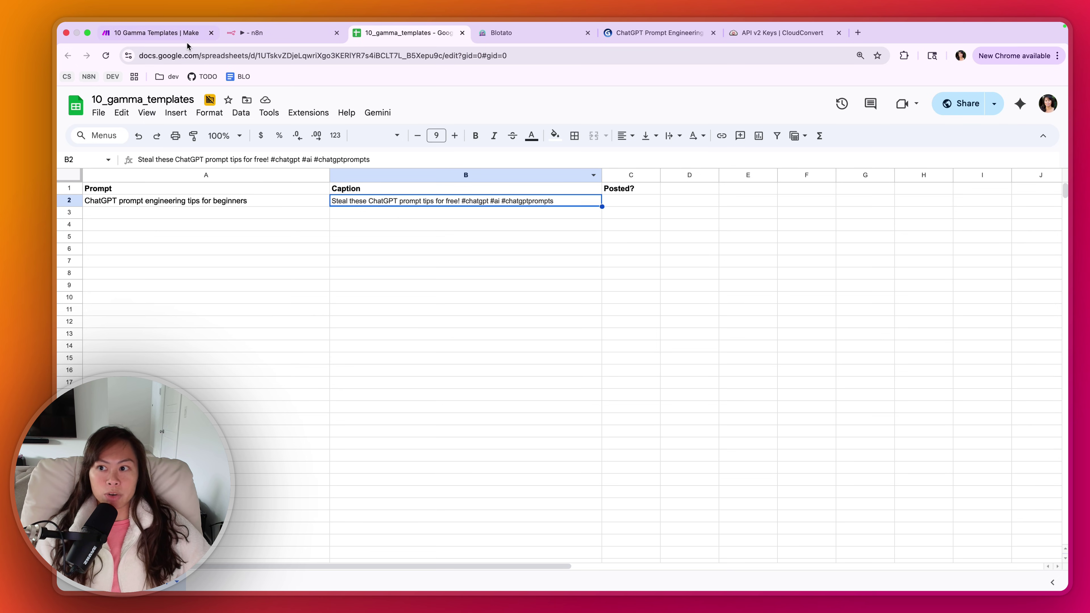
left_click(176, 33)
key("Escape")
- Confirm the spreadsheet's Posted? cell C2 is still empty, then move to the n8n workflow
scroll(786, 292, "down", 3)
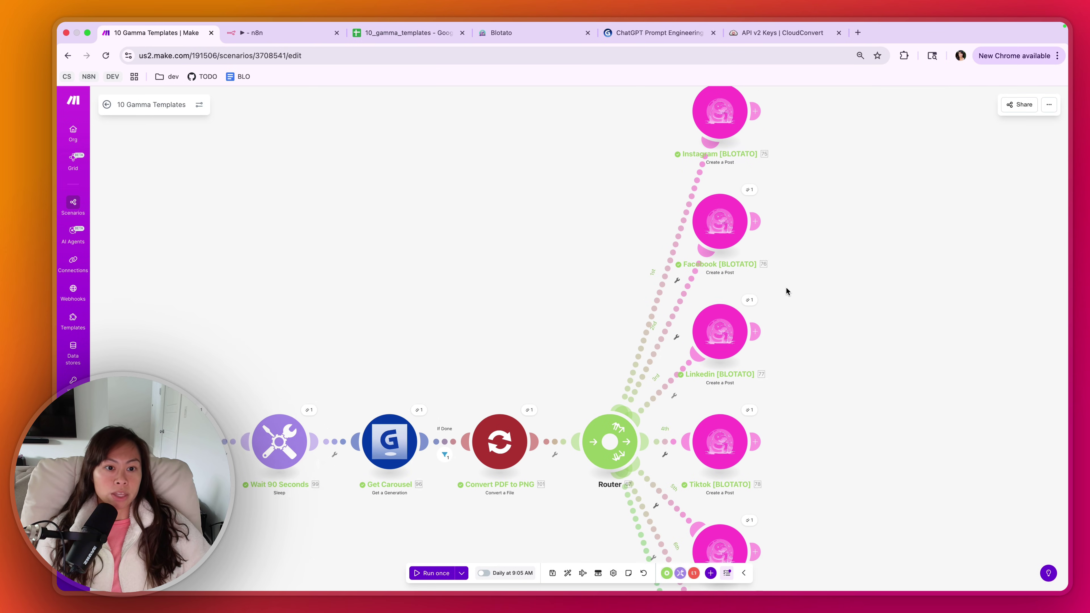
scroll(898, 274, "up", 1)
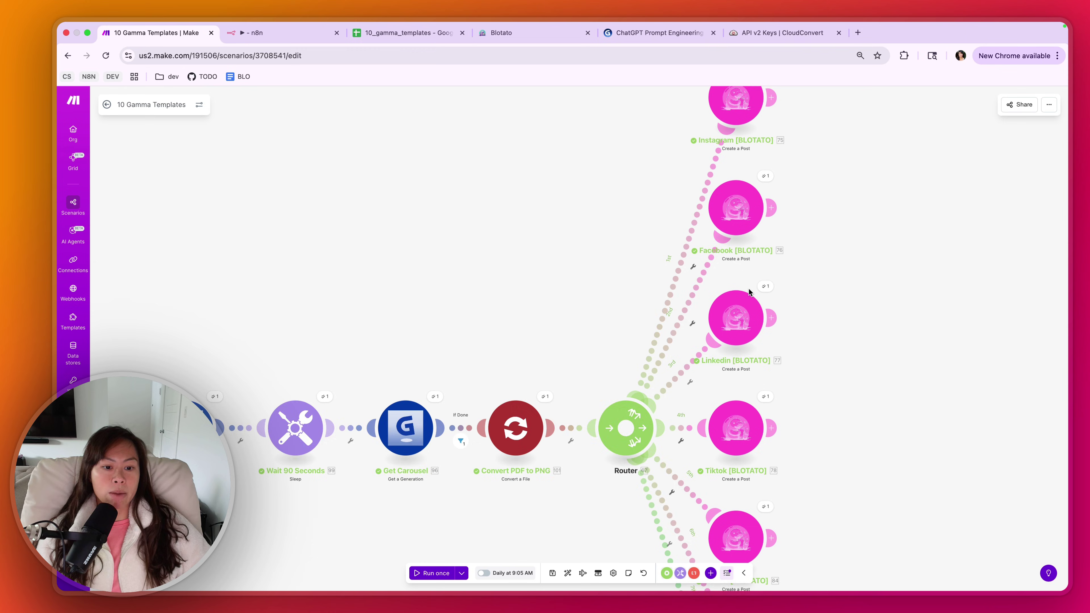
scroll(842, 236, "down", 5)
scroll(828, 411, "down", 5)
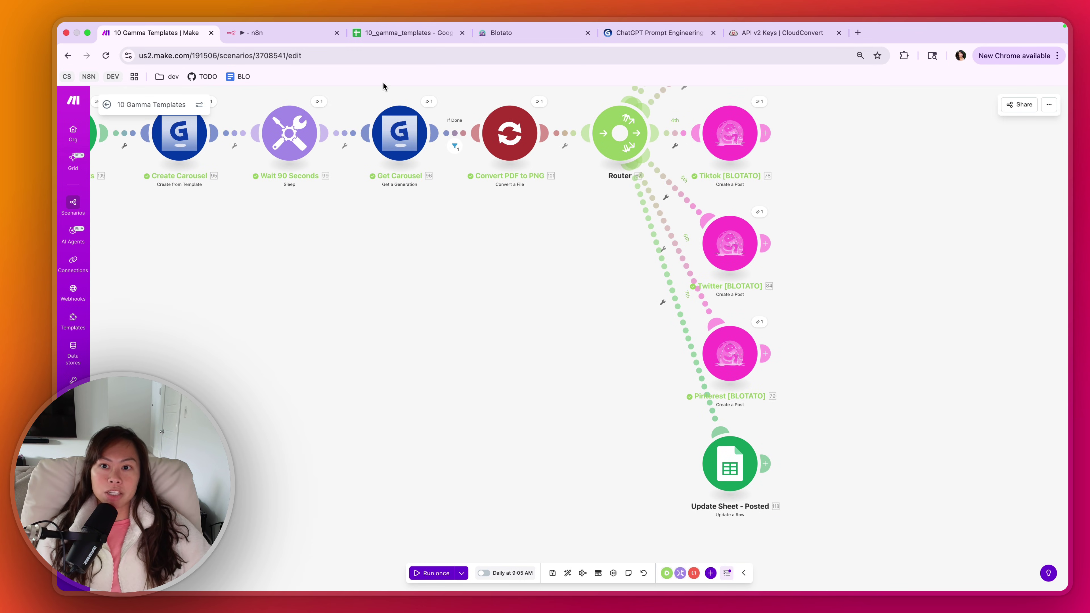
left_click(397, 33)
left_click(614, 202)
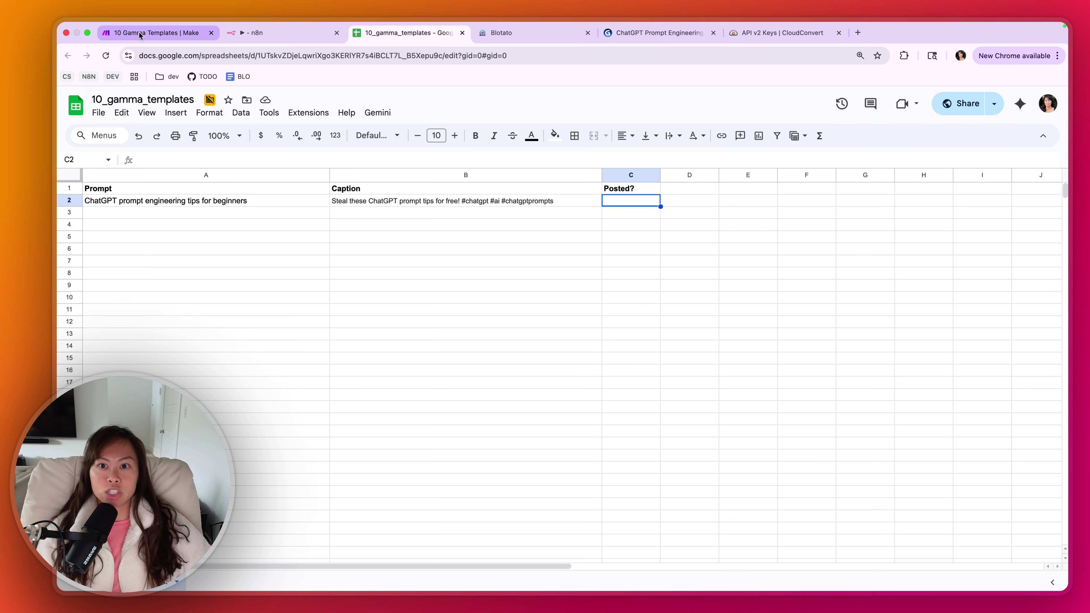
left_click(257, 33)
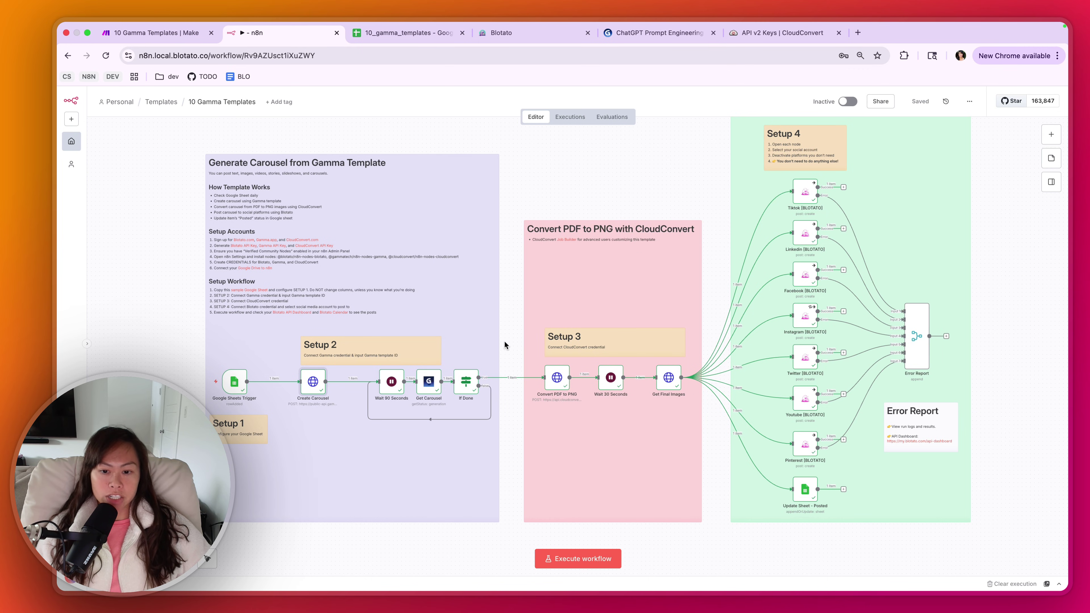
- Inspect the Create Carousel node's JSON body, highlighting the gammaId and exportAs pdf settings
scroll(507, 346, "up", 2)
scroll(507, 338, "up", 2)
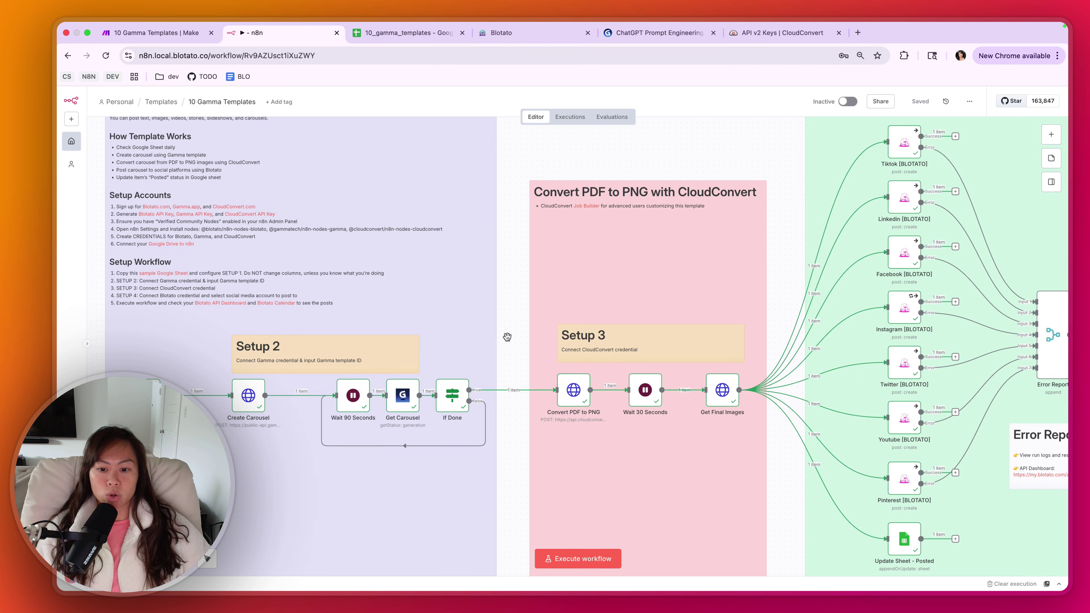
double_click(248, 395)
left_click_drag(498, 522, 369, 522)
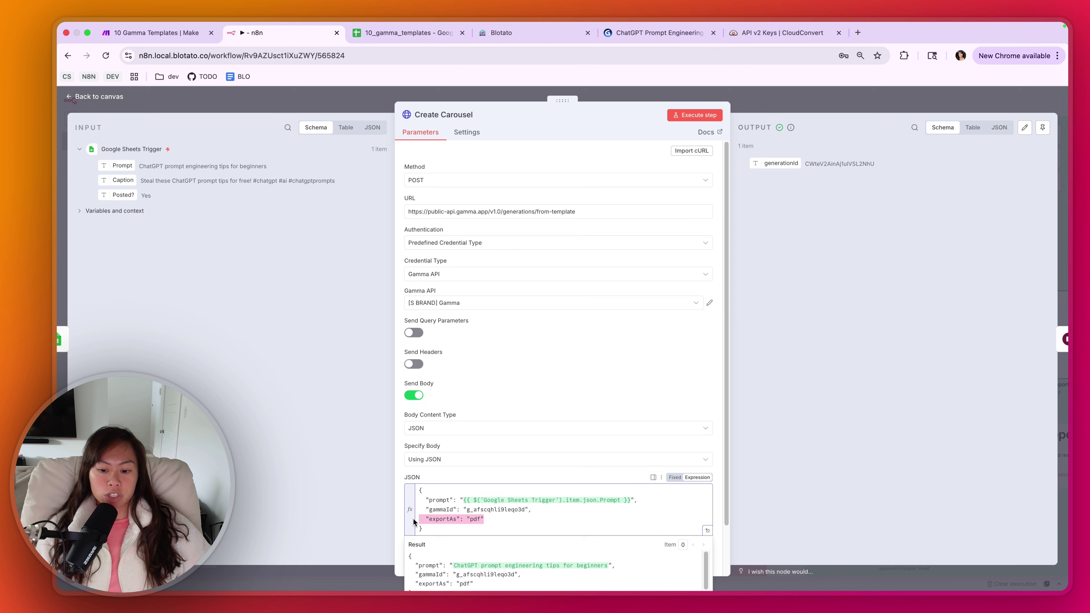
left_click(502, 524)
left_click_drag(484, 519, 365, 522)
left_click(484, 523)
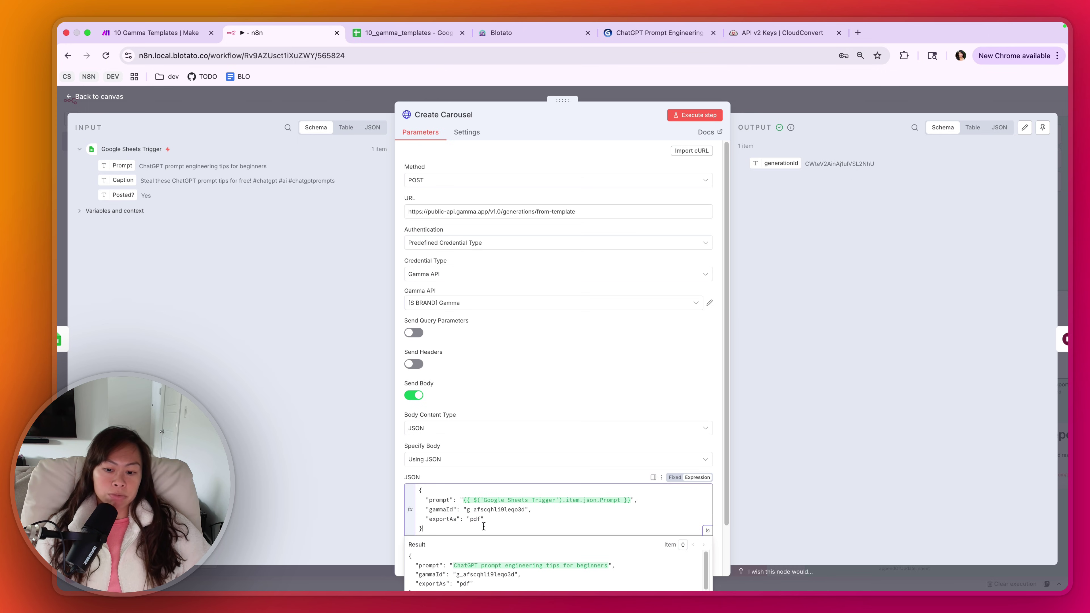
left_click_drag(481, 519, 389, 516)
left_click(433, 520)
left_click_drag(484, 519, 412, 520)
left_click(433, 521)
key("Escape")
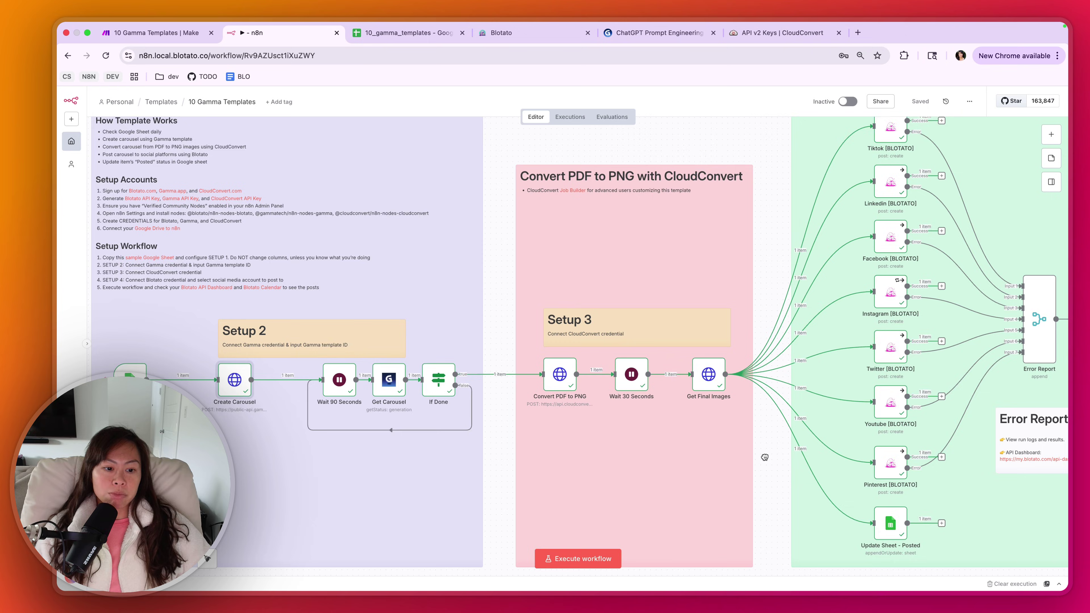
- Review the Convert PDF to PNG node's details and close it
scroll(528, 344, "down", 2)
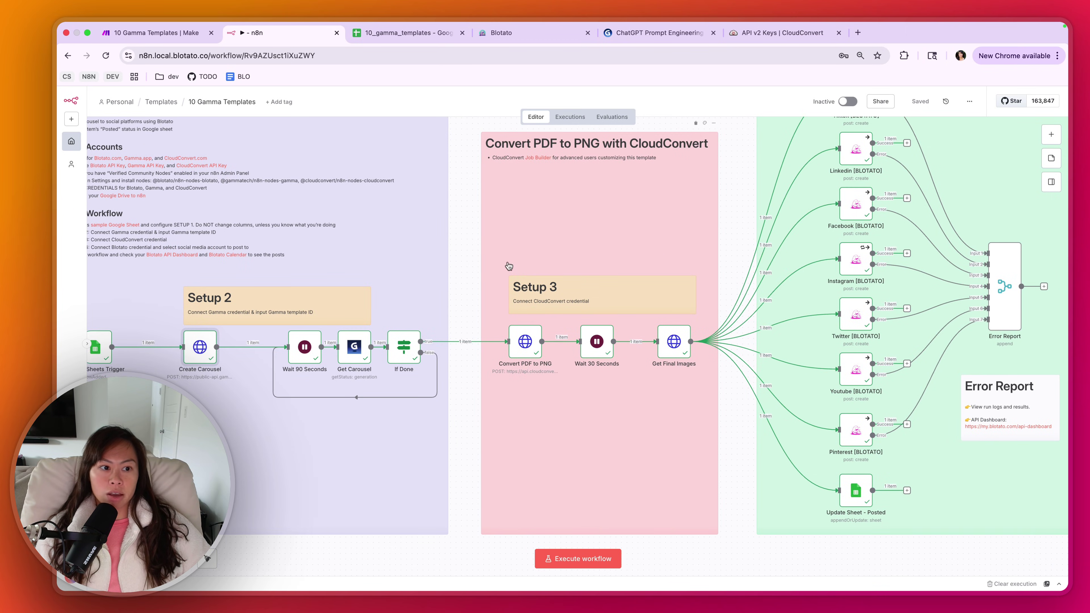
double_click(523, 343)
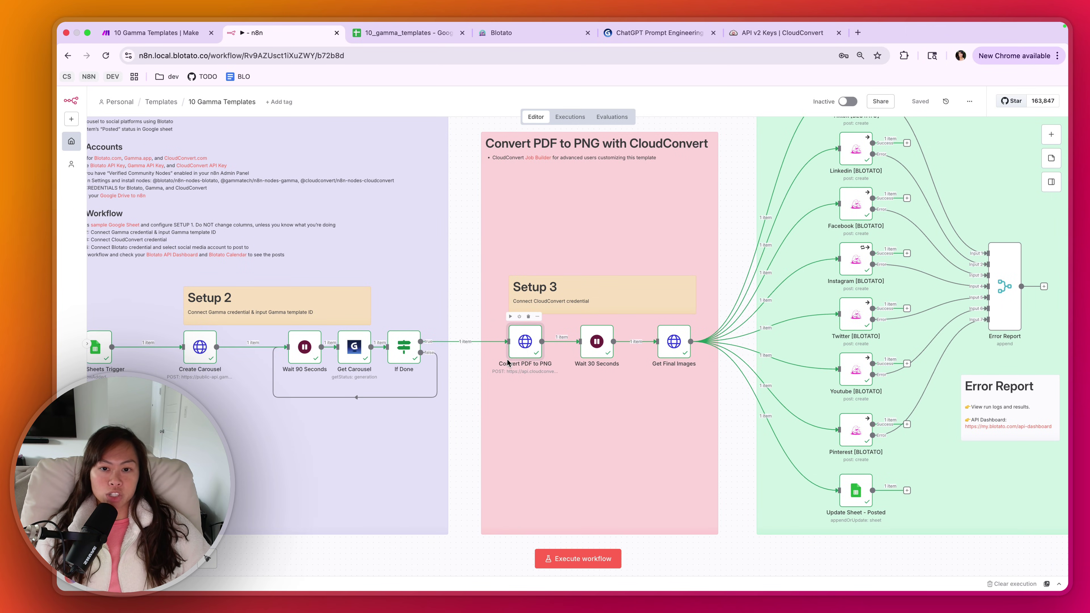
left_click(522, 92)
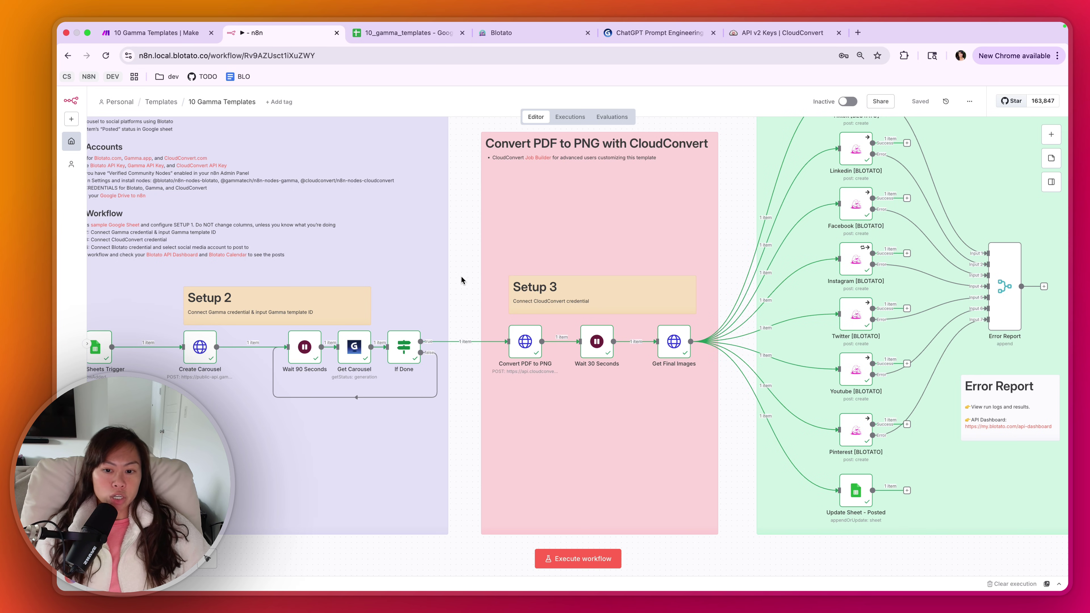
scroll(462, 277, "left", 5)
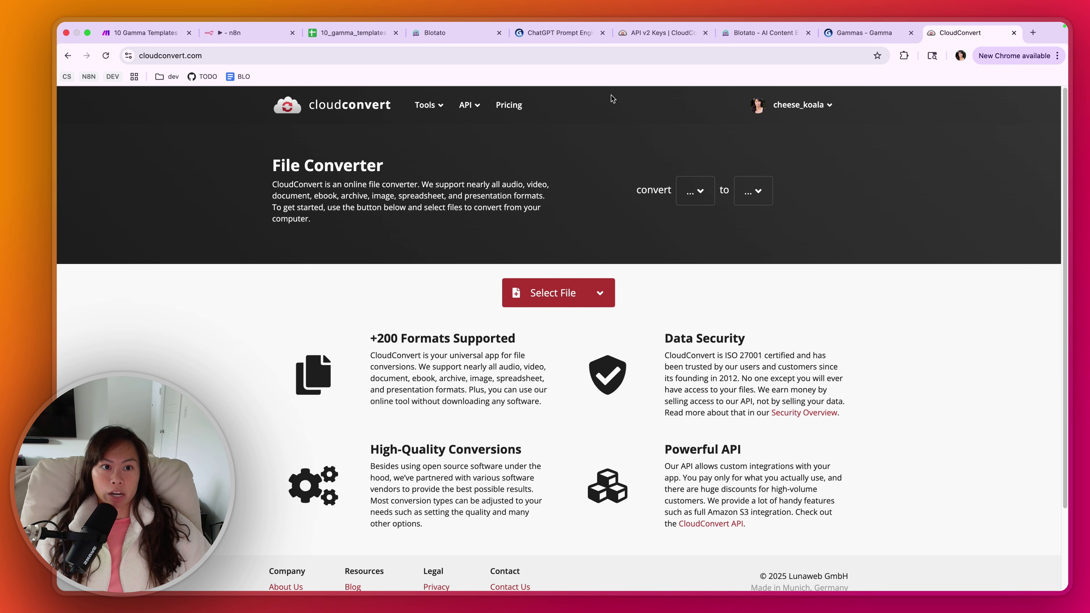
- Reorder the Gamma and CloudConvert tabs, glance at the Gamma dashboard, and return to CloudConvert
left_click_drag(848, 33, 768, 34)
left_click_drag(948, 34, 858, 33)
left_click(742, 34)
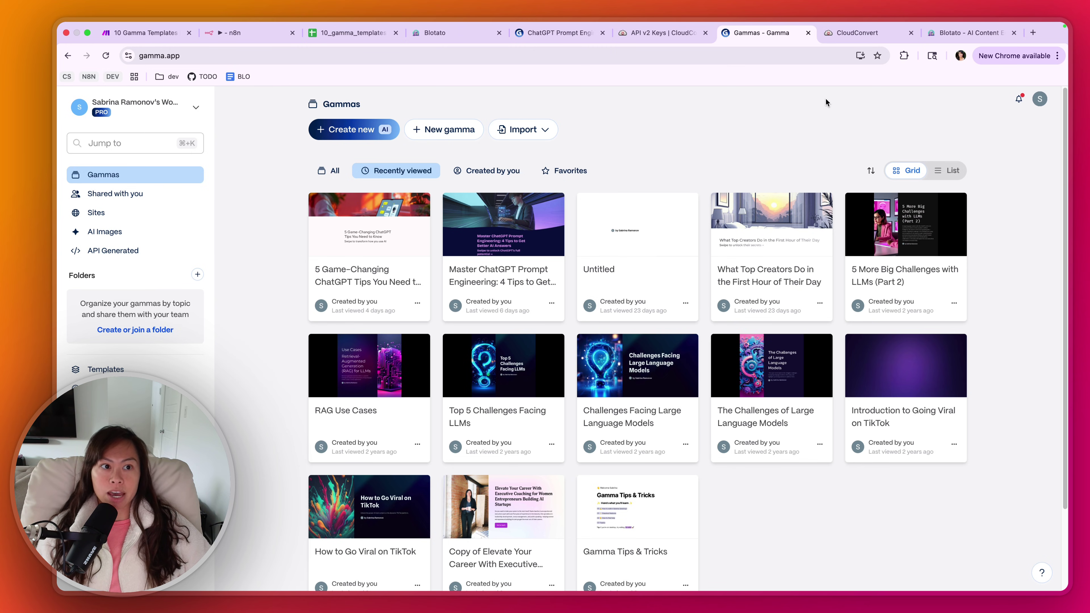
left_click(843, 35)
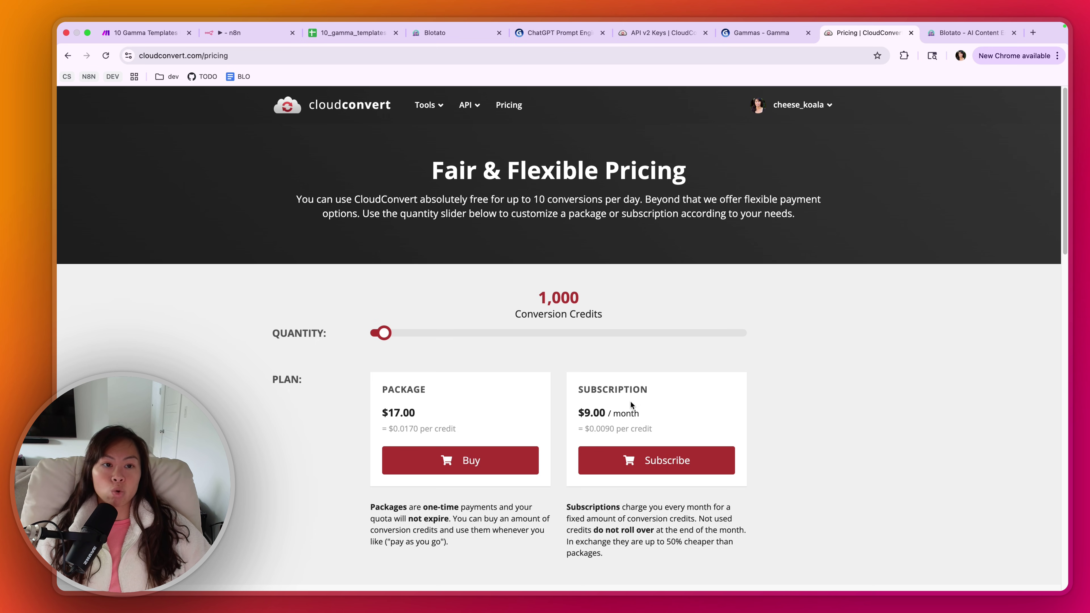
- Zoom in on the Blotato homepage and scroll down to the testimonials and back
left_click(966, 33)
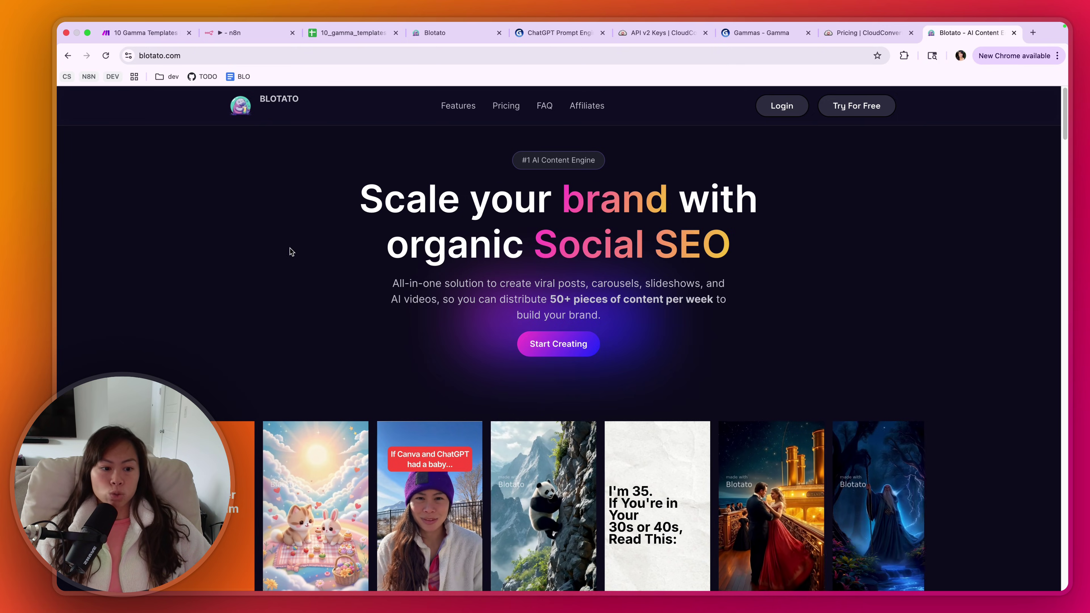
key("super+equal")
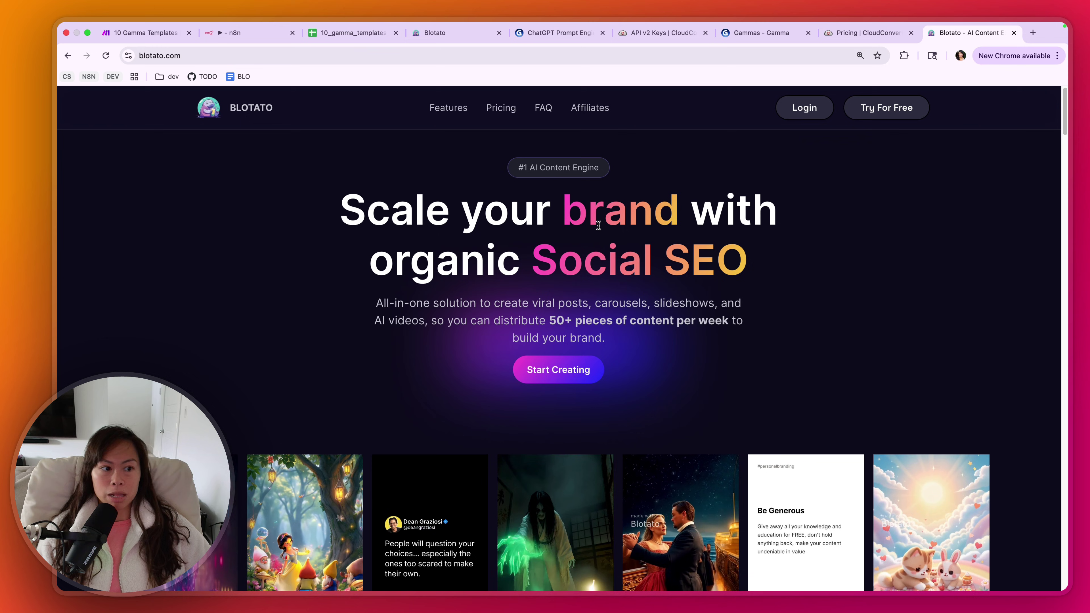
scroll(593, 230, "down", 10)
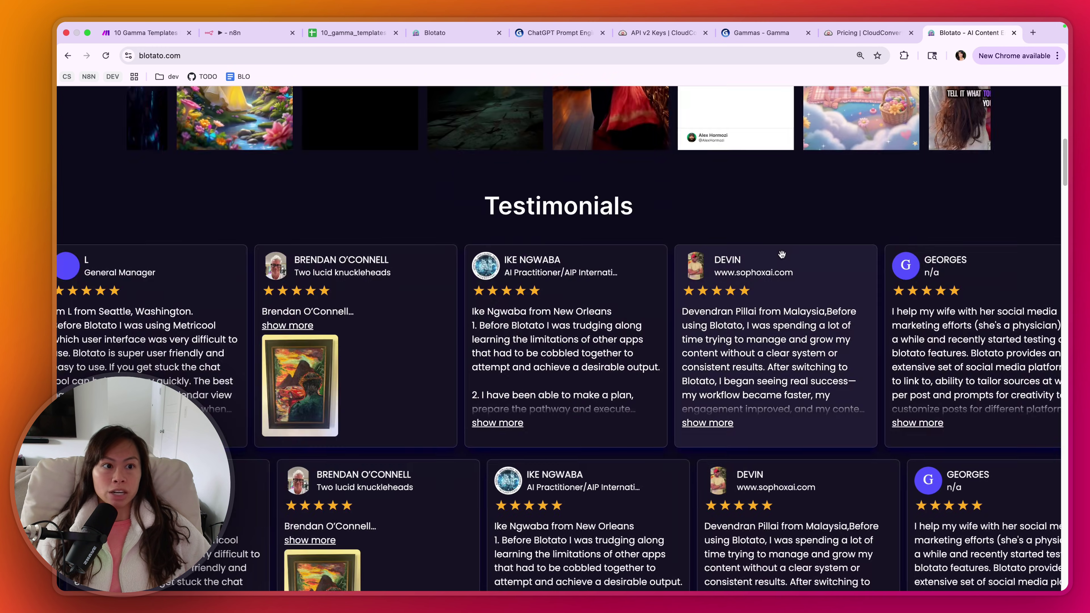
scroll(783, 236, "up", 10)
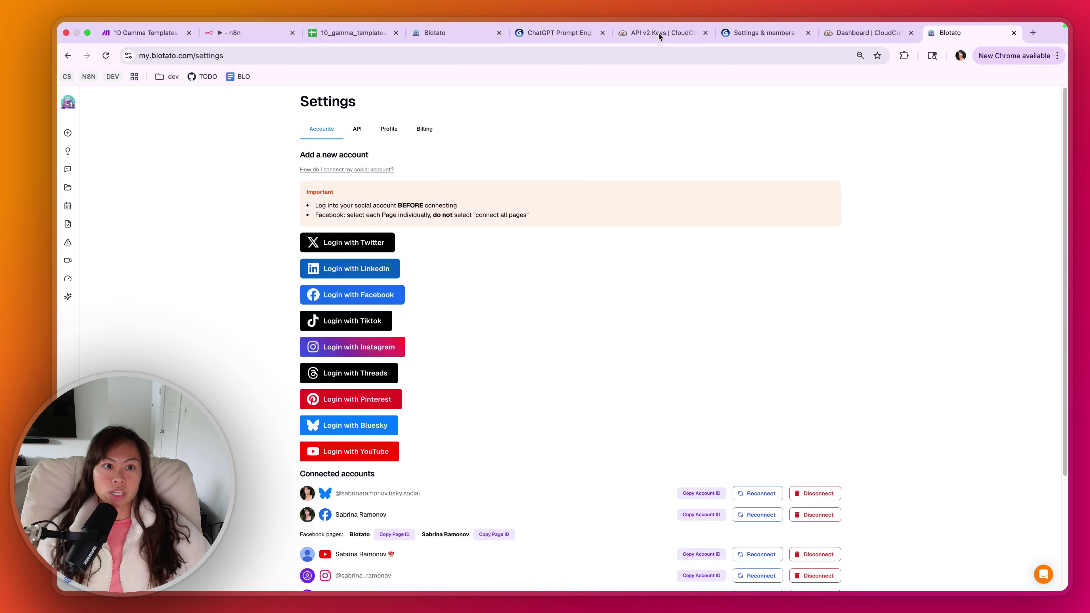
- Open the Gamma workspace API keys list showing the n8n and Make keys
left_click(659, 33)
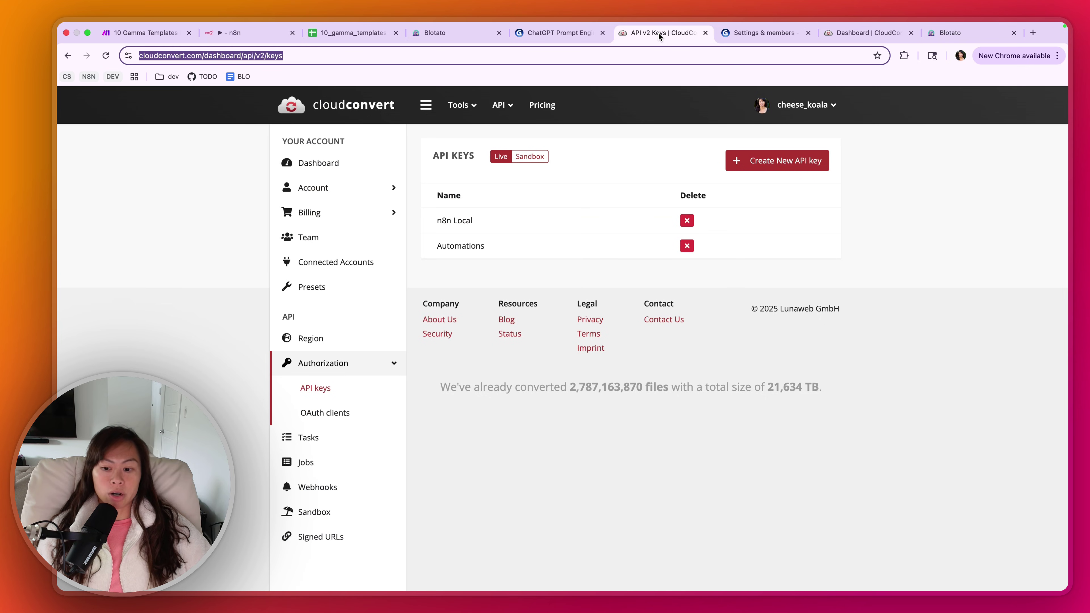
left_click(762, 33)
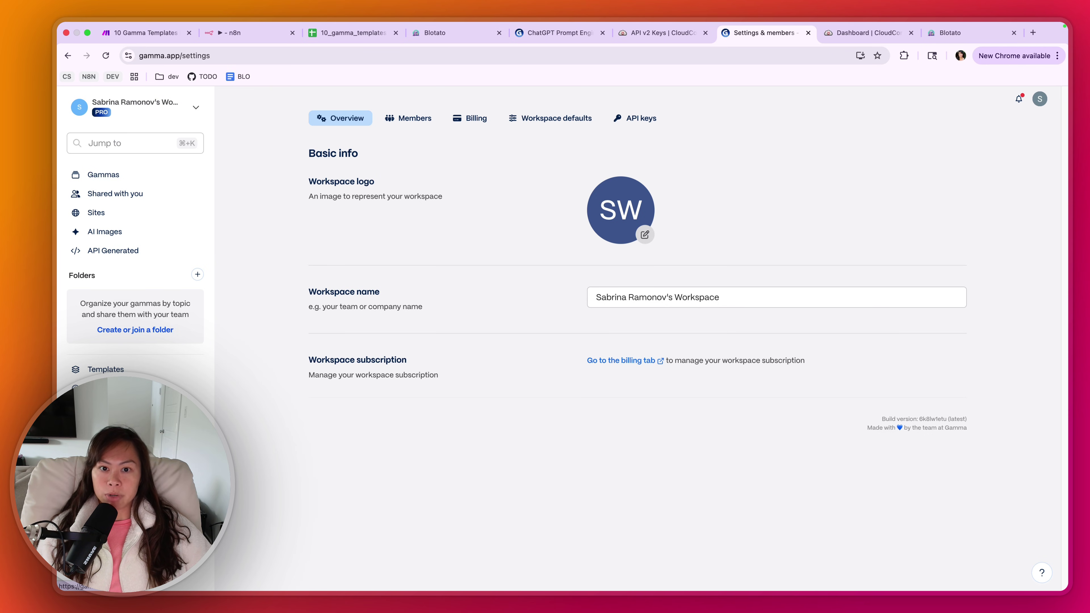
left_click(634, 112)
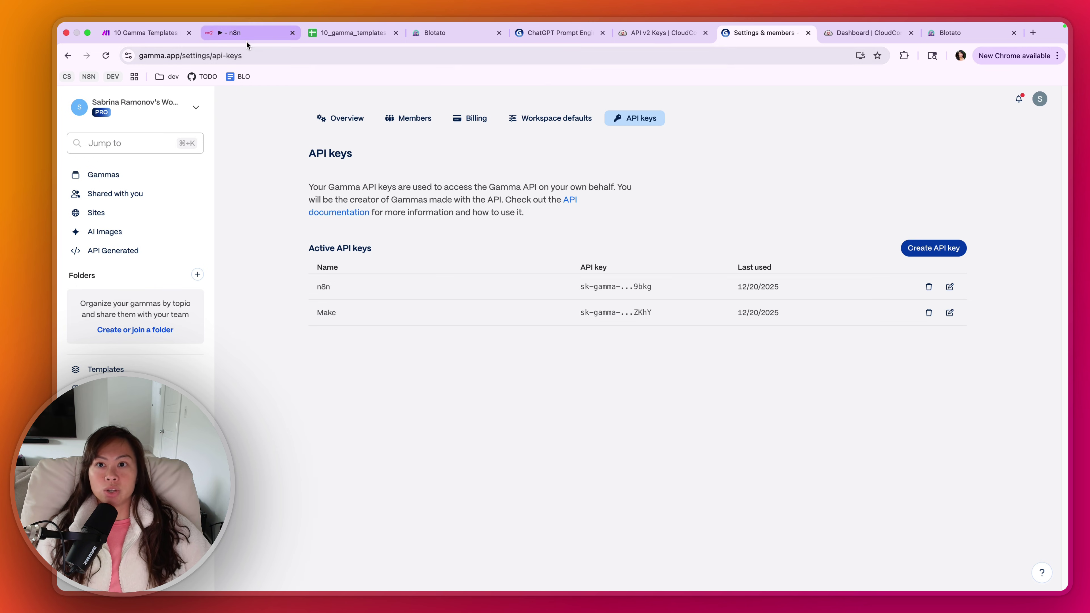
- Check the Create Carousel Gamma module's new-connection API Key form without saving it
left_click(155, 39)
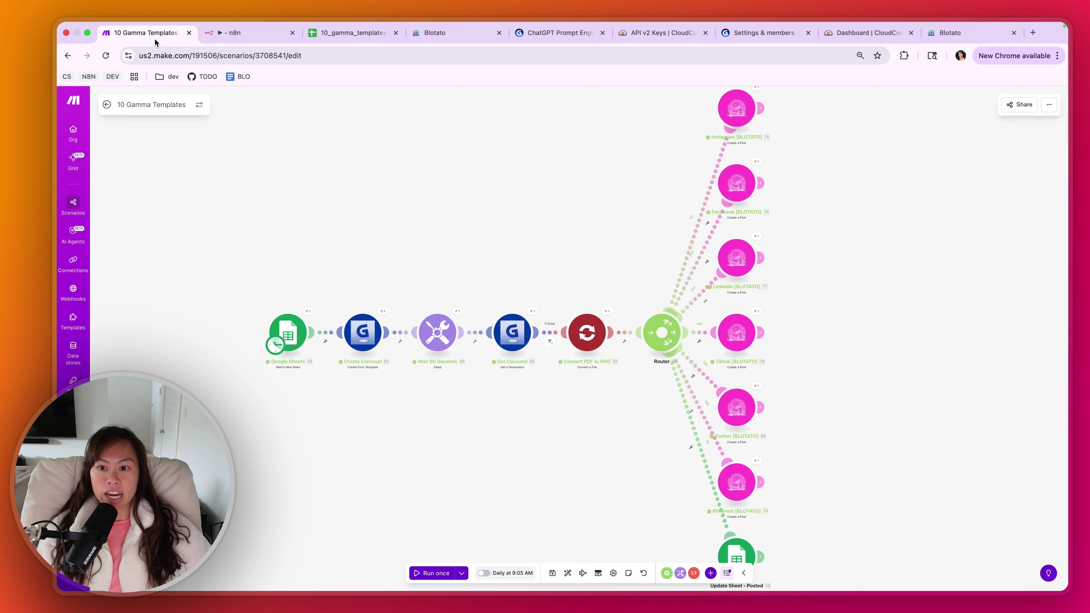
left_click(363, 333)
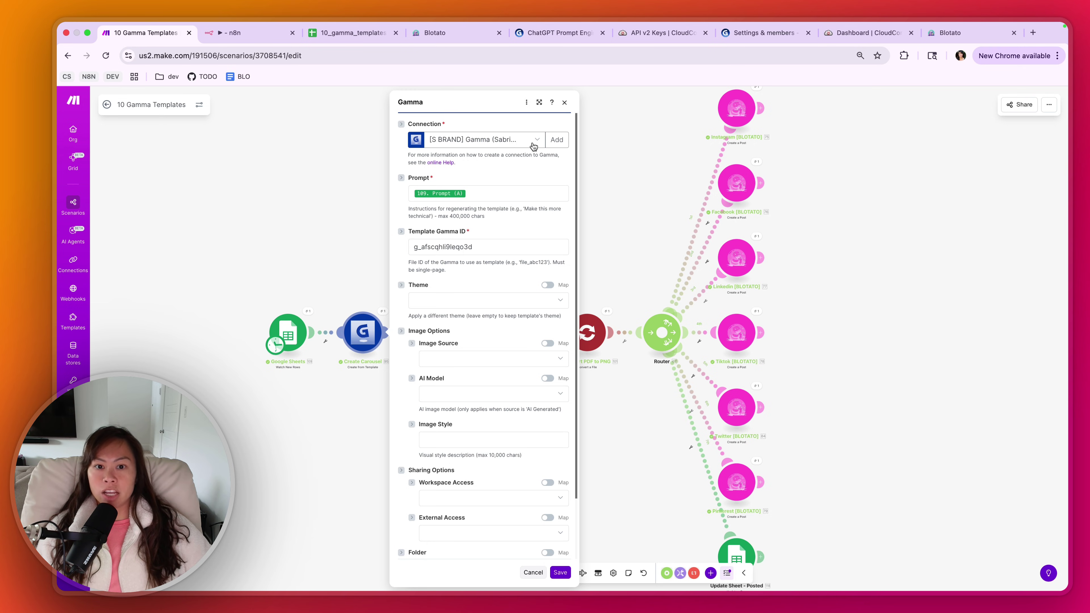
left_click(561, 142)
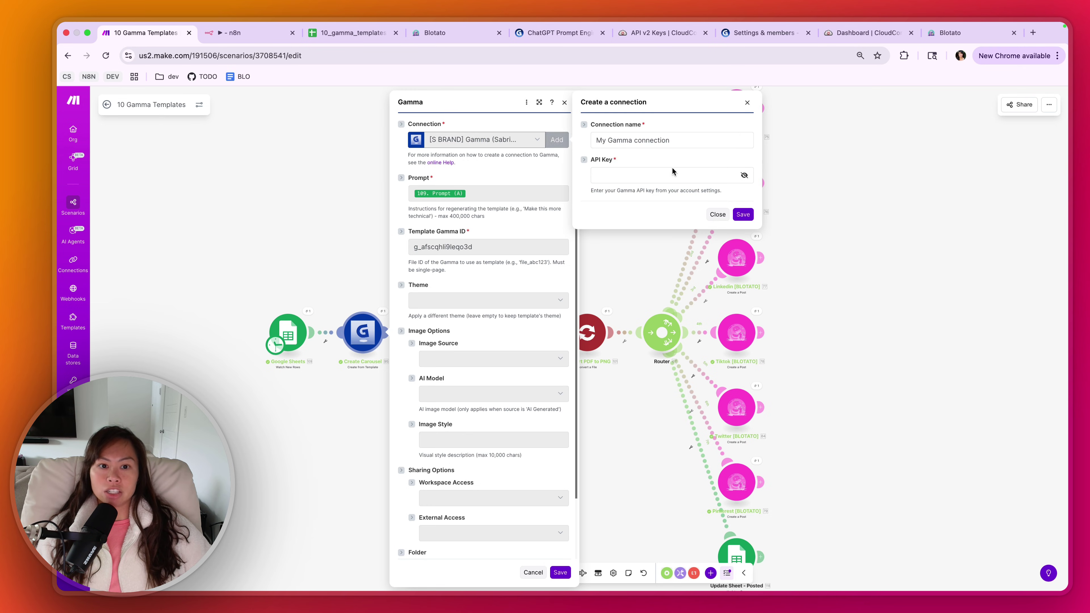
left_click(638, 174)
left_click(725, 215)
- Open the CloudConvert API keys list from the dashboard's authorization options
left_click(852, 35)
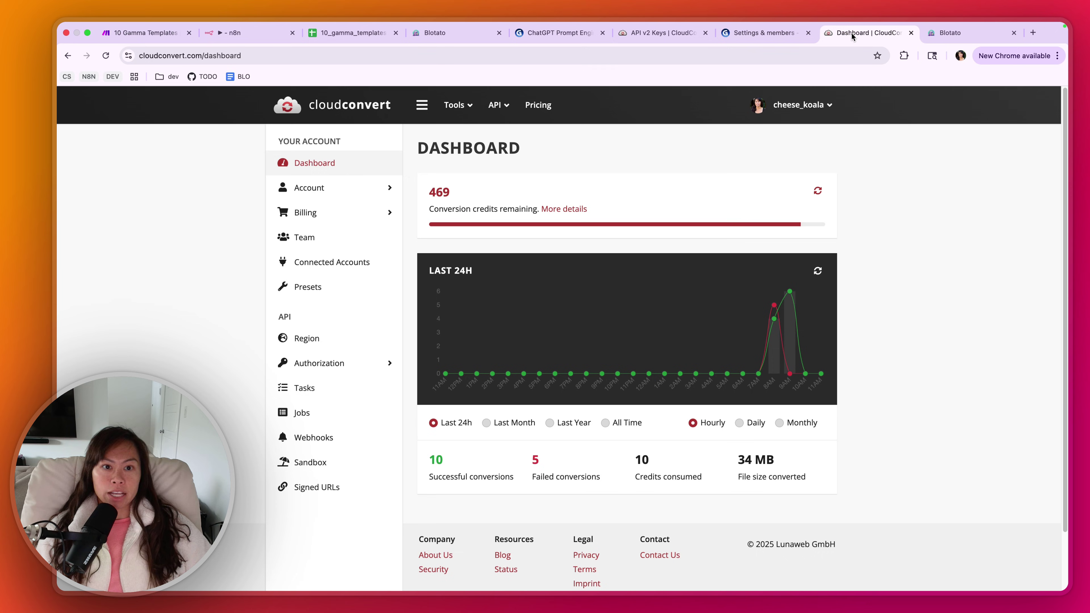
left_click(800, 107)
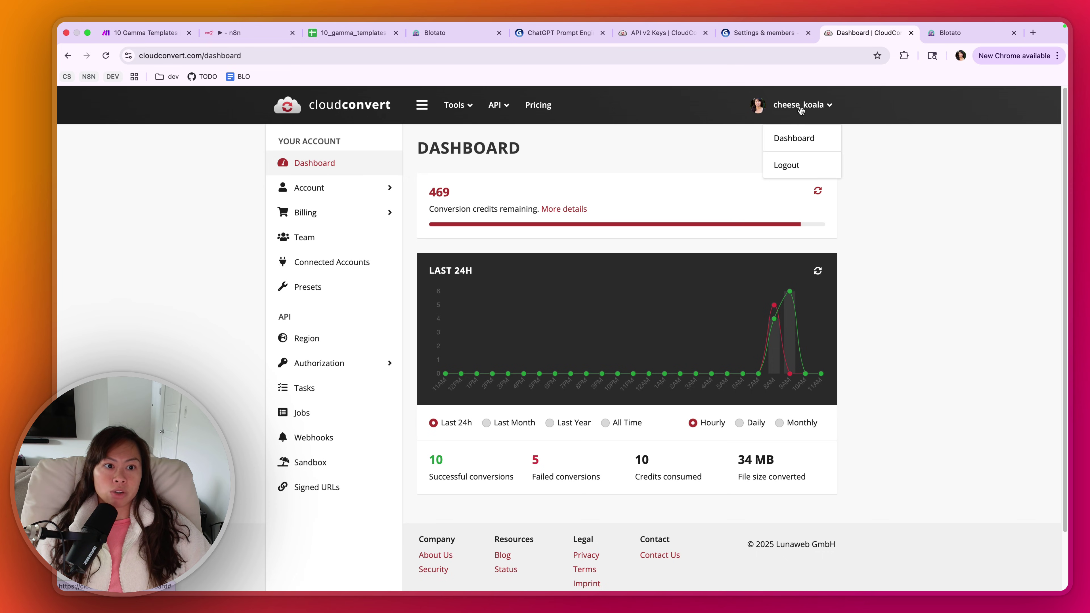
left_click(795, 138)
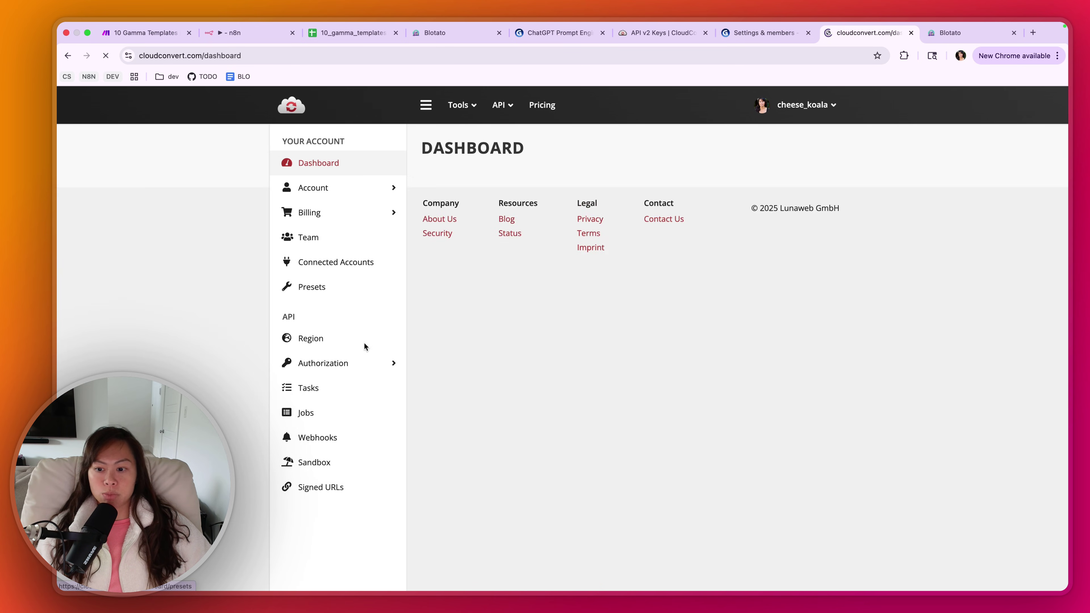
left_click(364, 366)
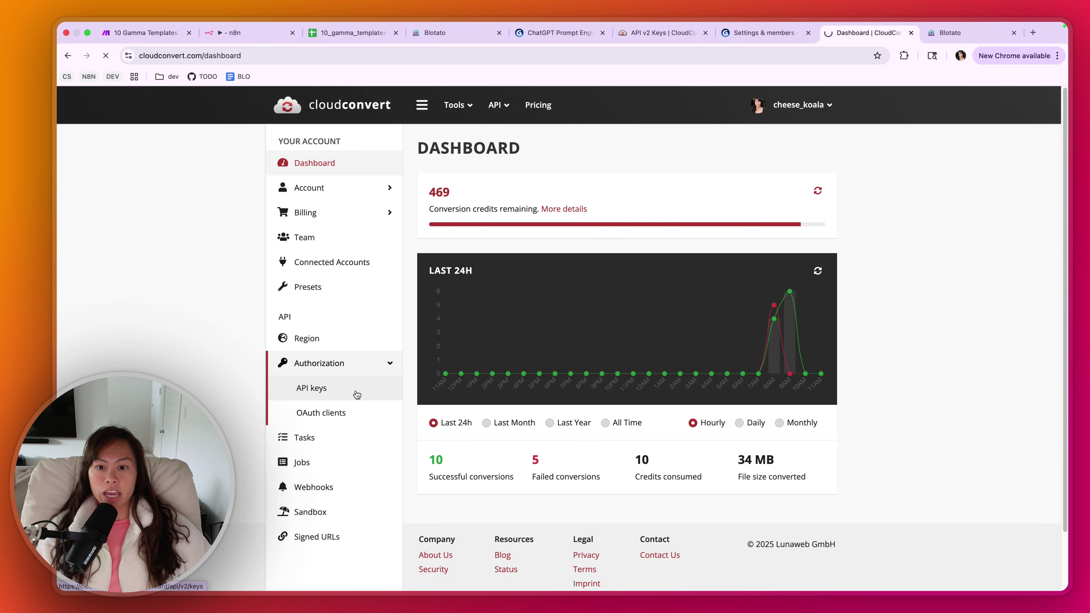
left_click(357, 391)
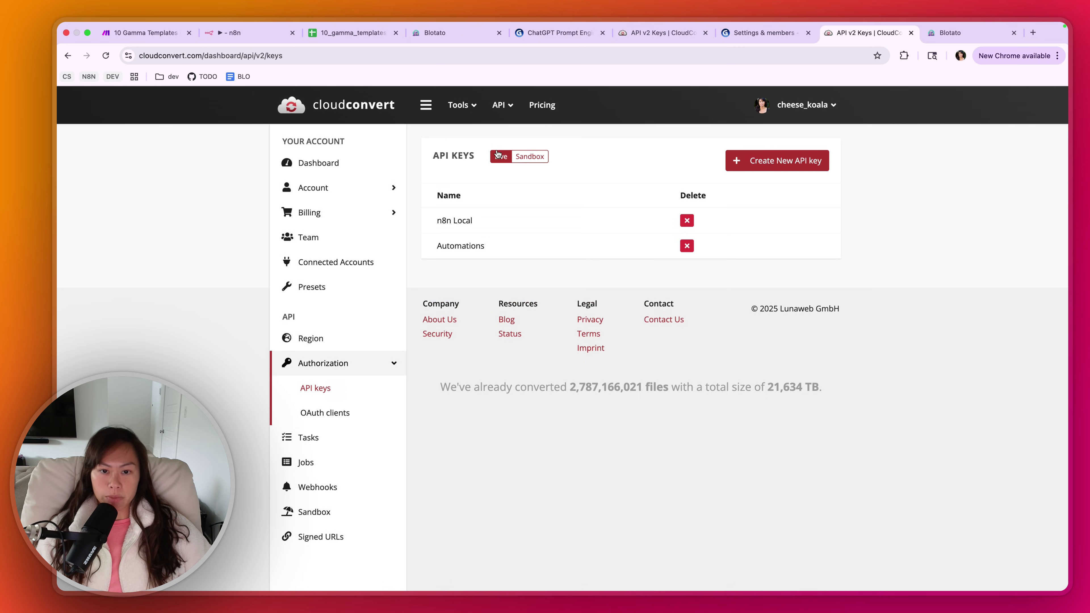
- Look at the Convert PDF to PNG step's new CloudConvert connection form, then close it unsaved
key("super+1")
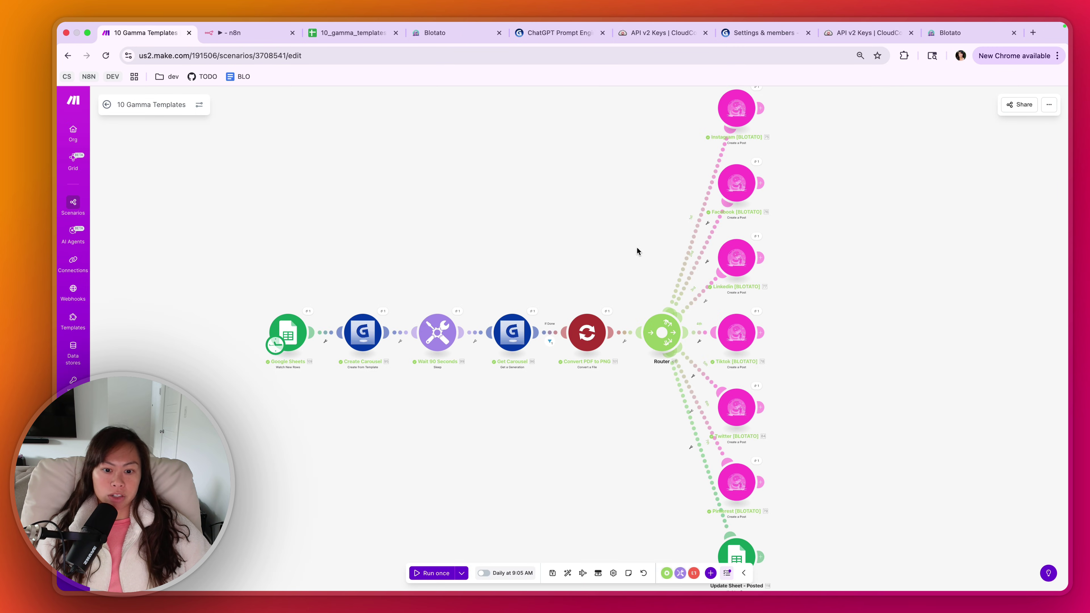
left_click(590, 331)
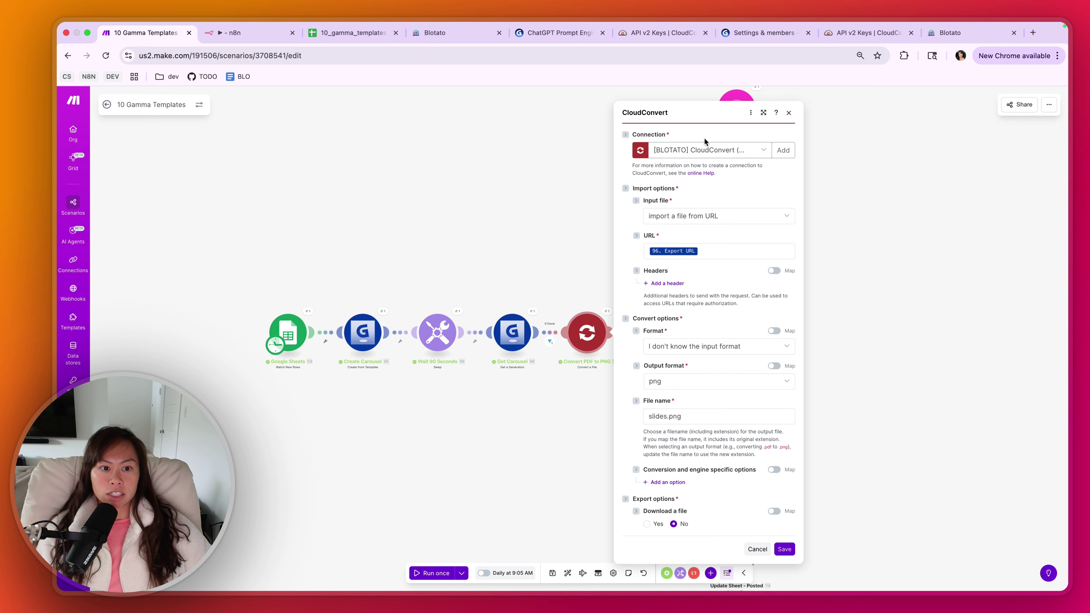
left_click(784, 150)
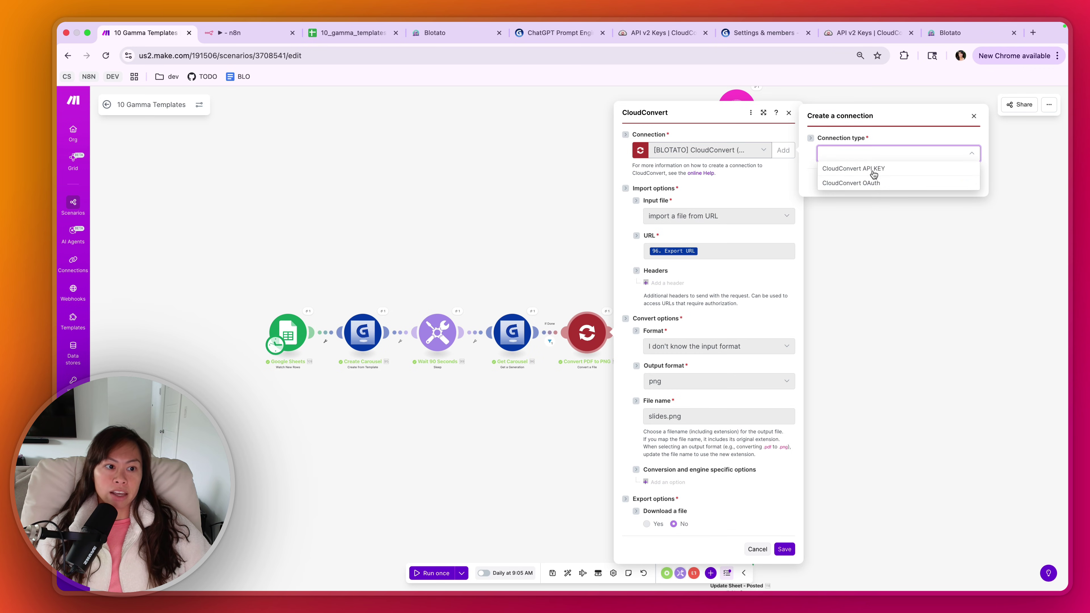
left_click(945, 280)
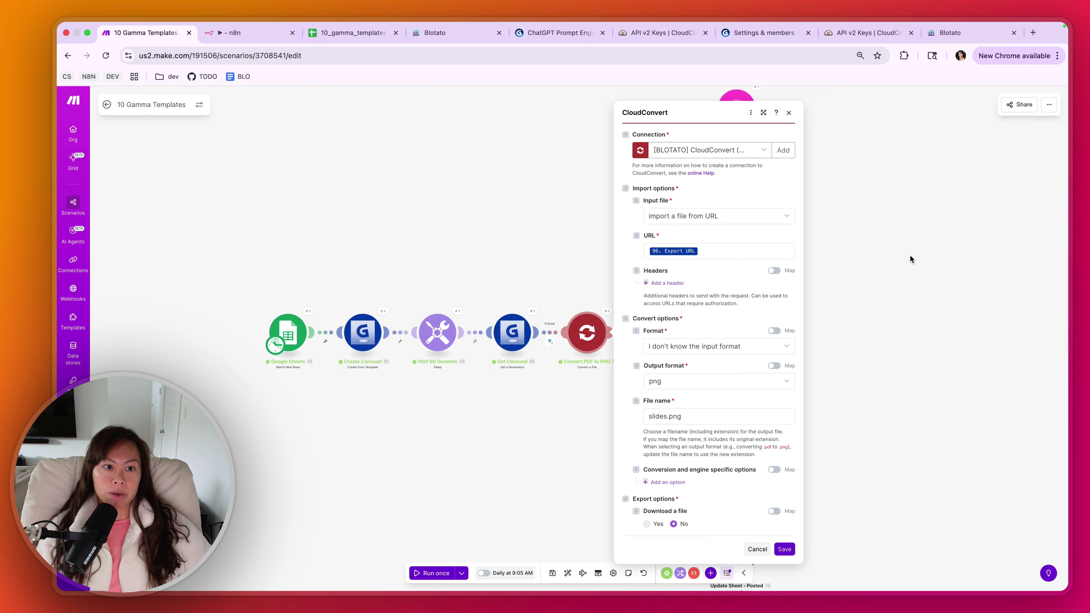
left_click(789, 113)
- Copy the API key from Blotato's API settings
left_click(957, 33)
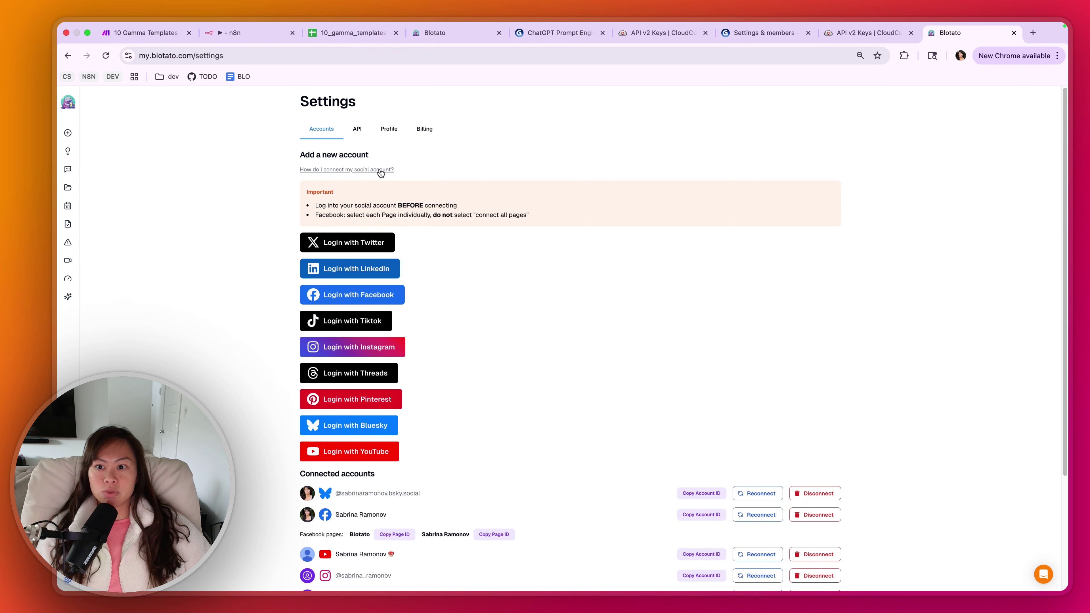
mouse_move(103, 303)
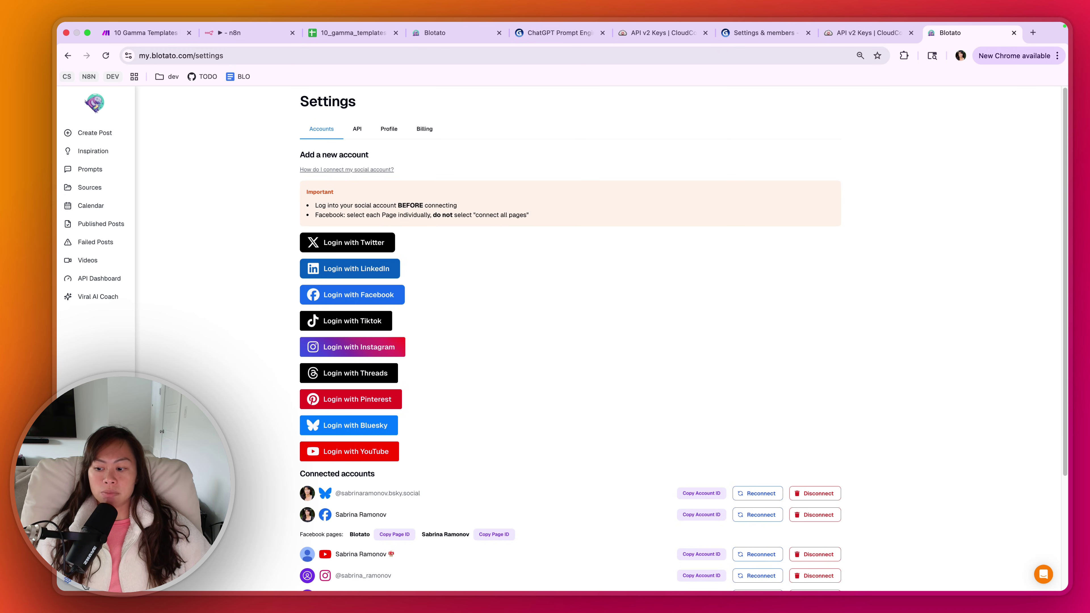
left_click(356, 130)
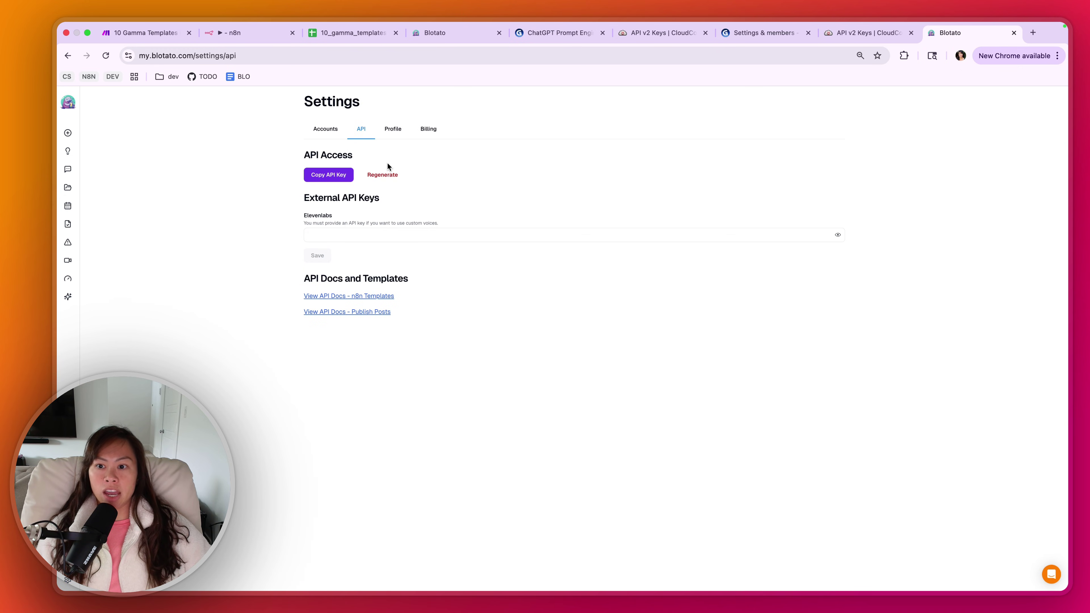
left_click(313, 175)
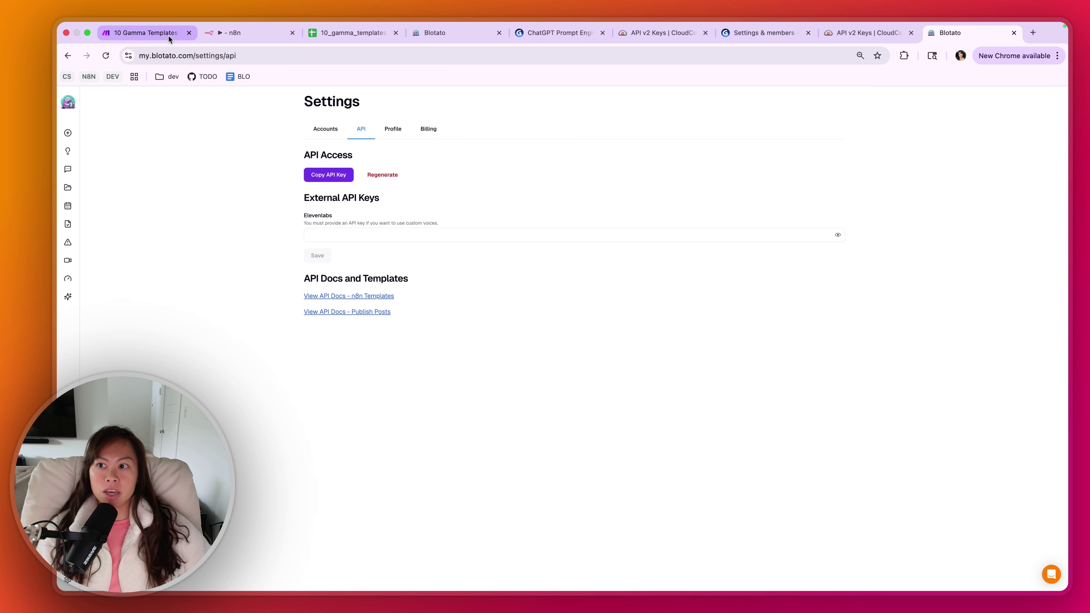
- Check the Instagram Blotato step in Make, then go to the n8n workflow
left_click(145, 32)
left_click(737, 108)
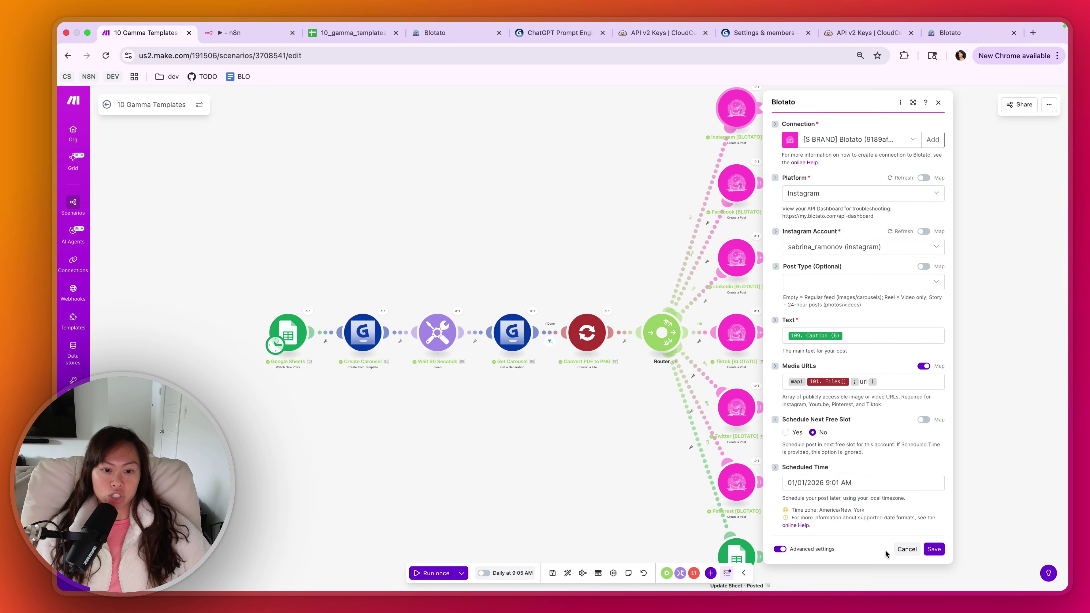
left_click(477, 280)
left_click(254, 34)
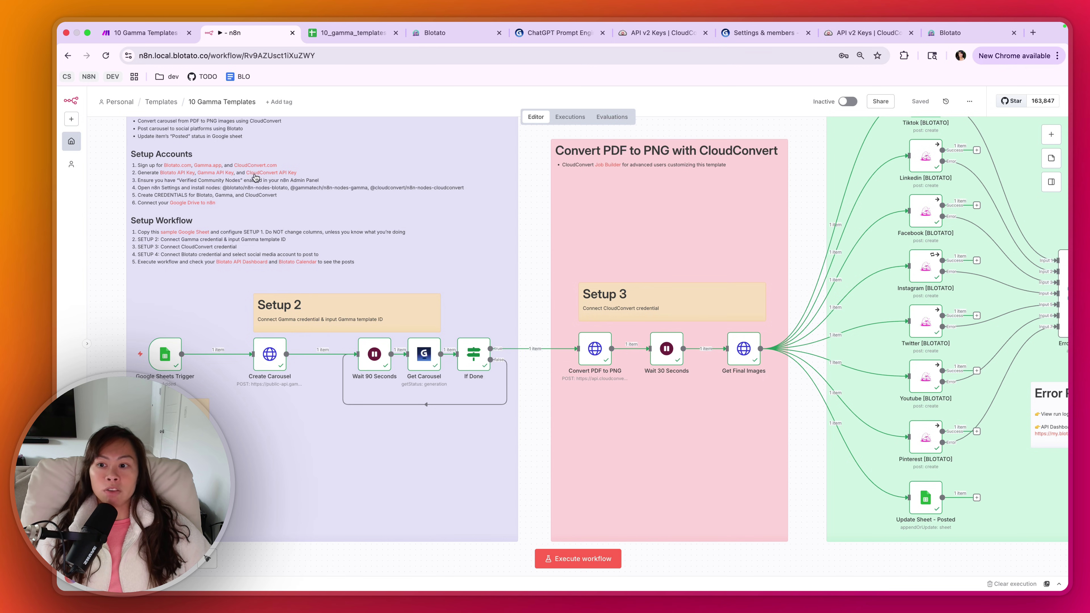
mouse_move(224, 356)
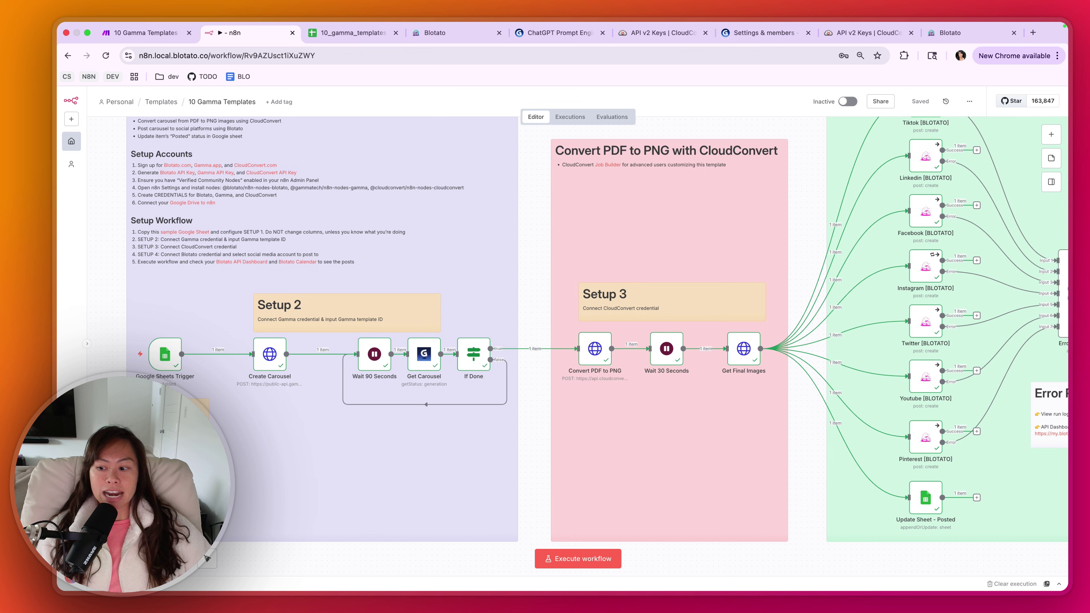
left_click(86, 344)
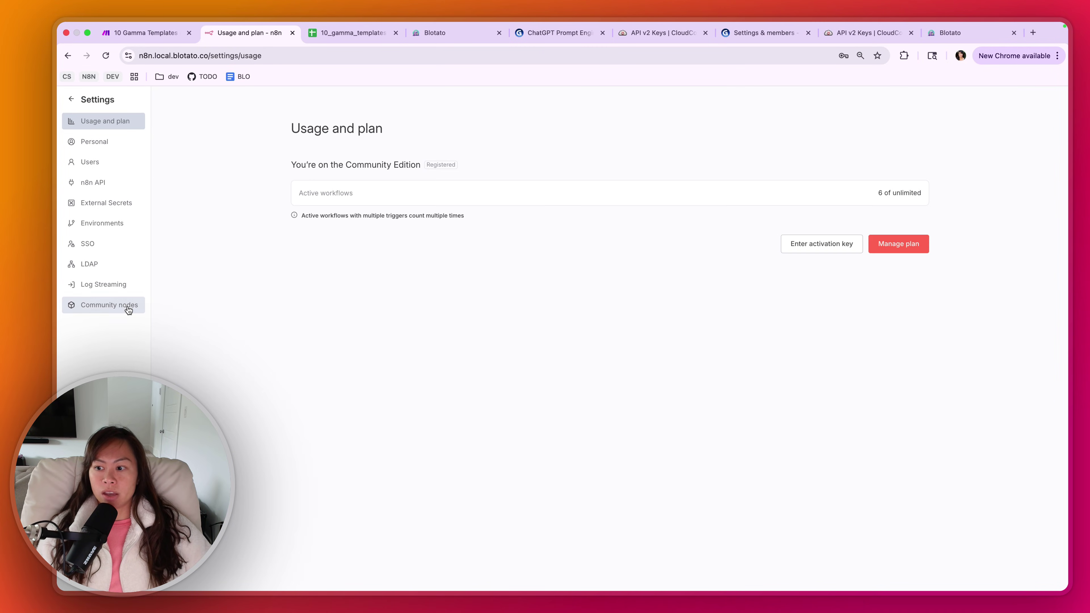
left_click(125, 307)
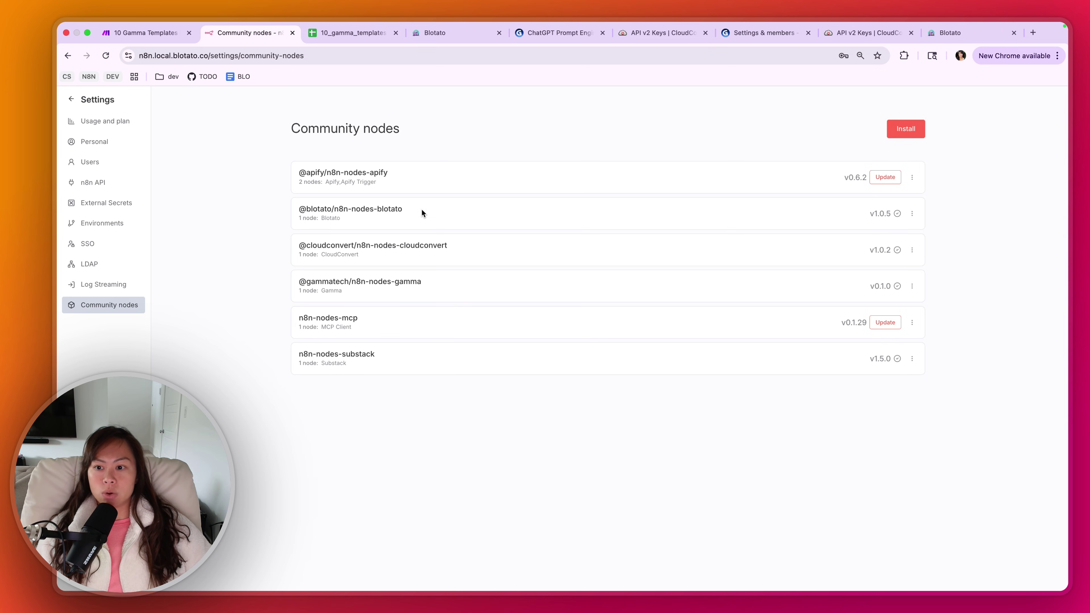
left_click_drag(381, 205, 309, 209)
left_click_drag(448, 245, 292, 246)
left_click_drag(436, 279, 304, 282)
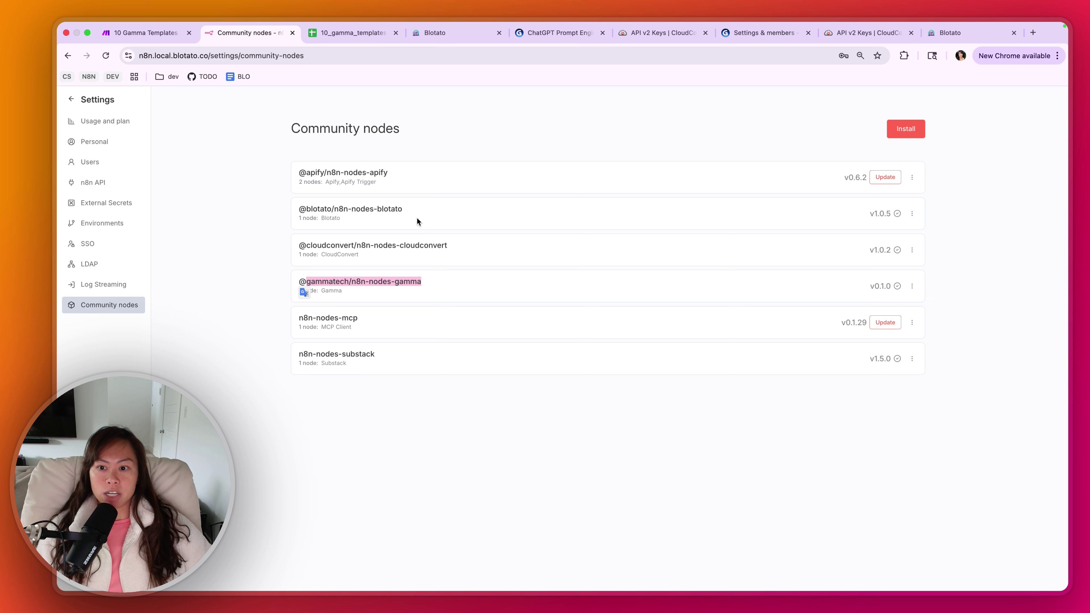
left_click_drag(417, 218, 296, 237)
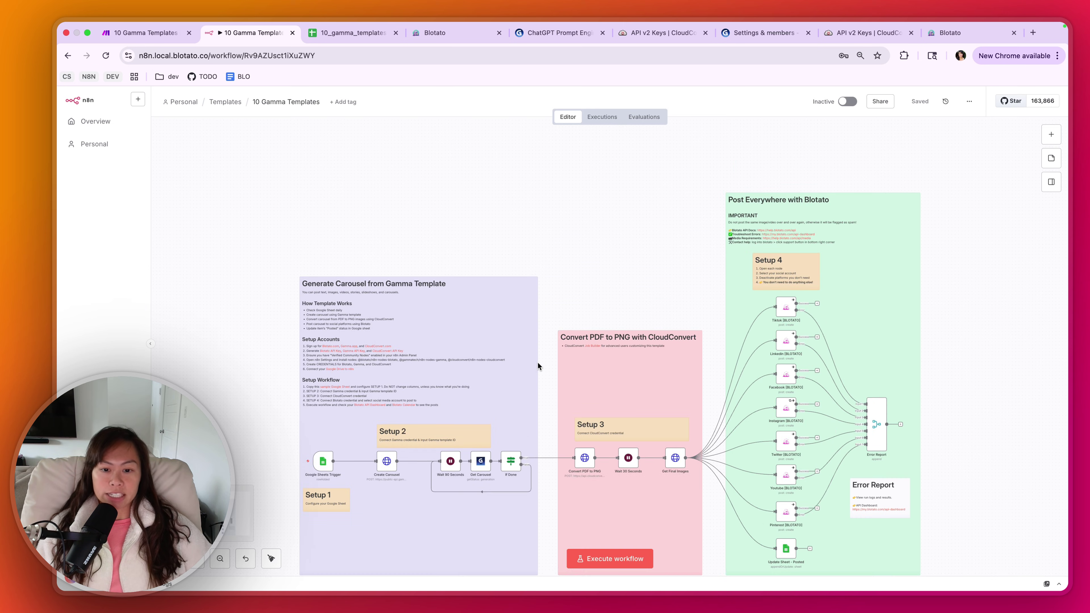
double_click(394, 469)
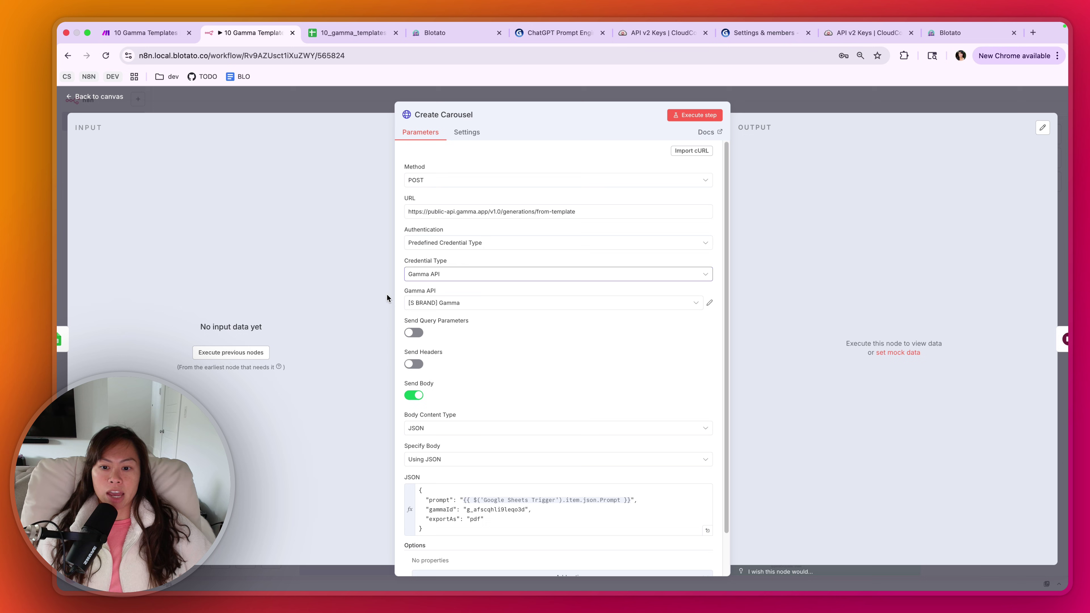
left_click(531, 308)
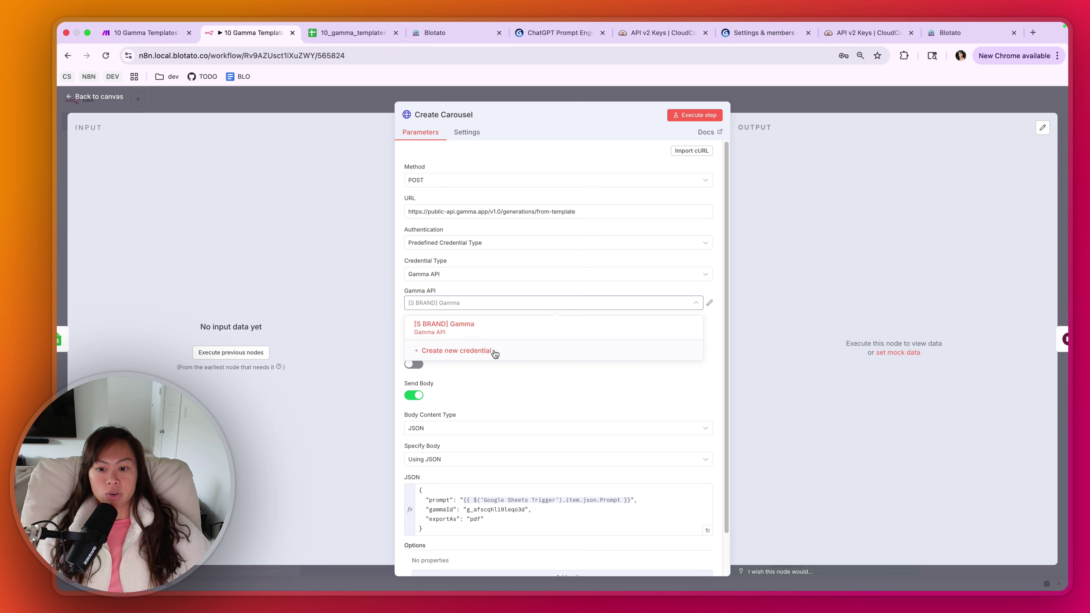
left_click(526, 359)
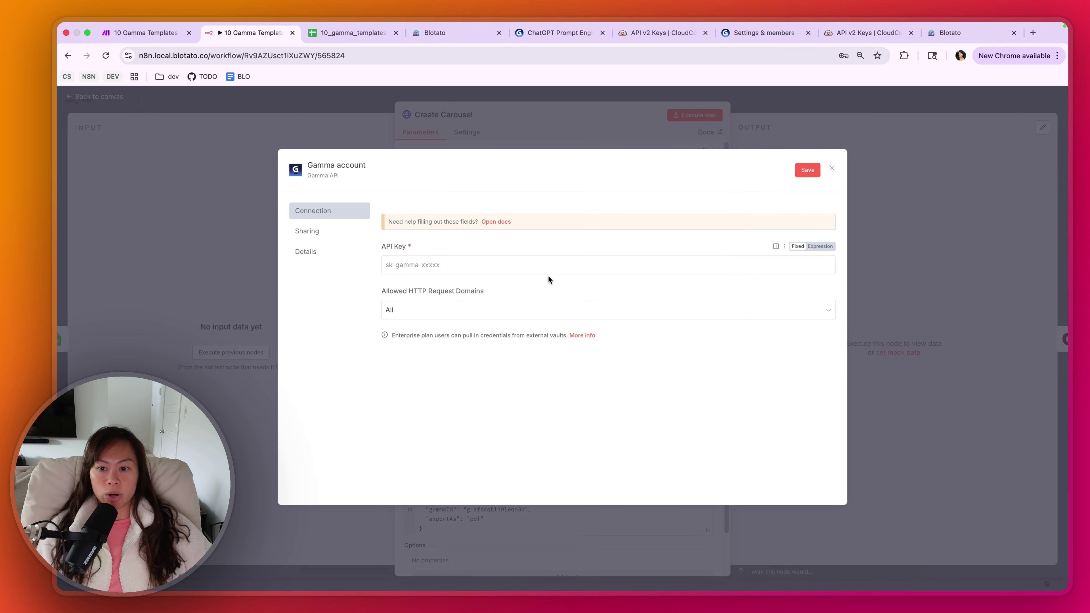
left_click(832, 167)
key("Escape")
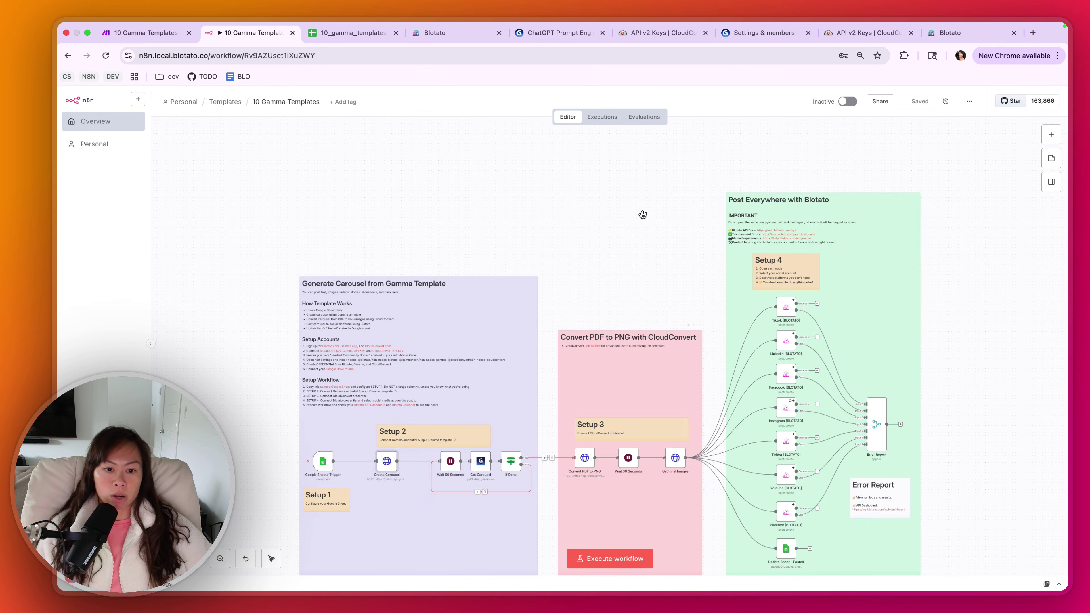
scroll(643, 214, "down", 5)
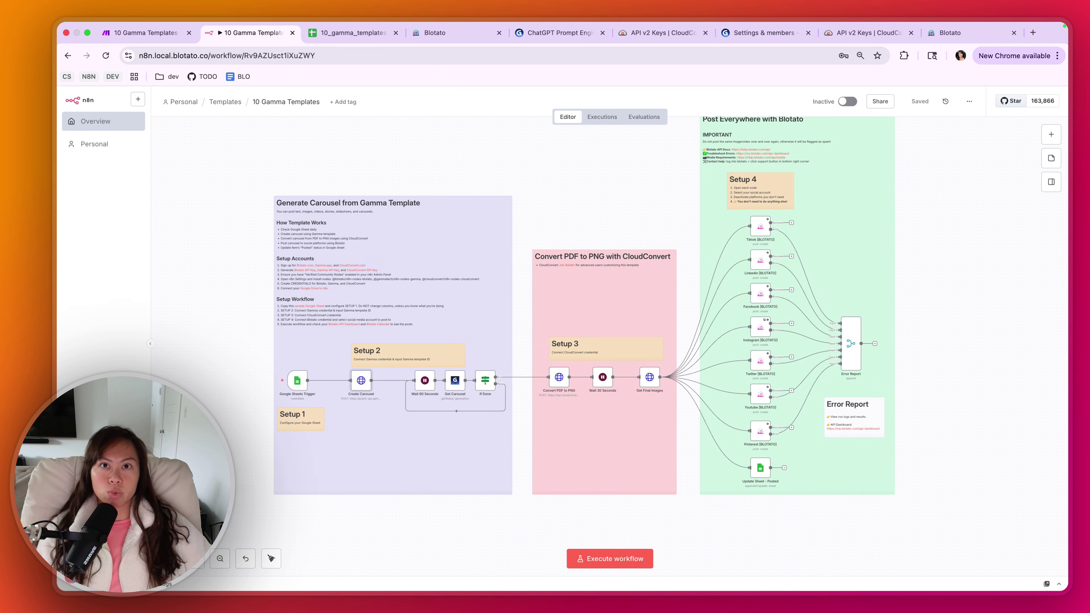
scroll(506, 165, "up", 1)
scroll(241, 393, "up", 2)
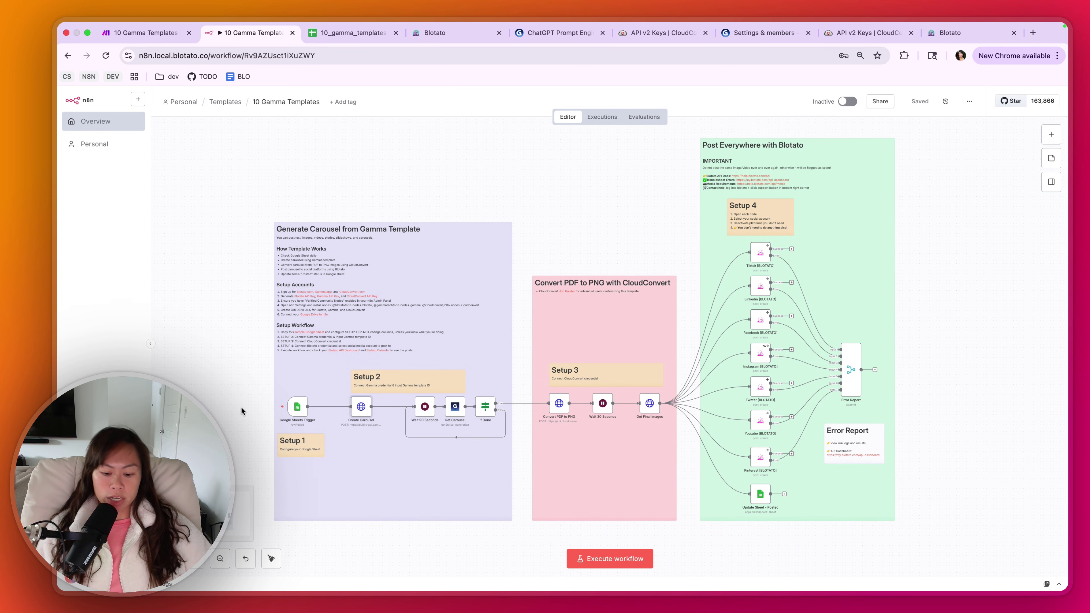
scroll(247, 419, "up", 3)
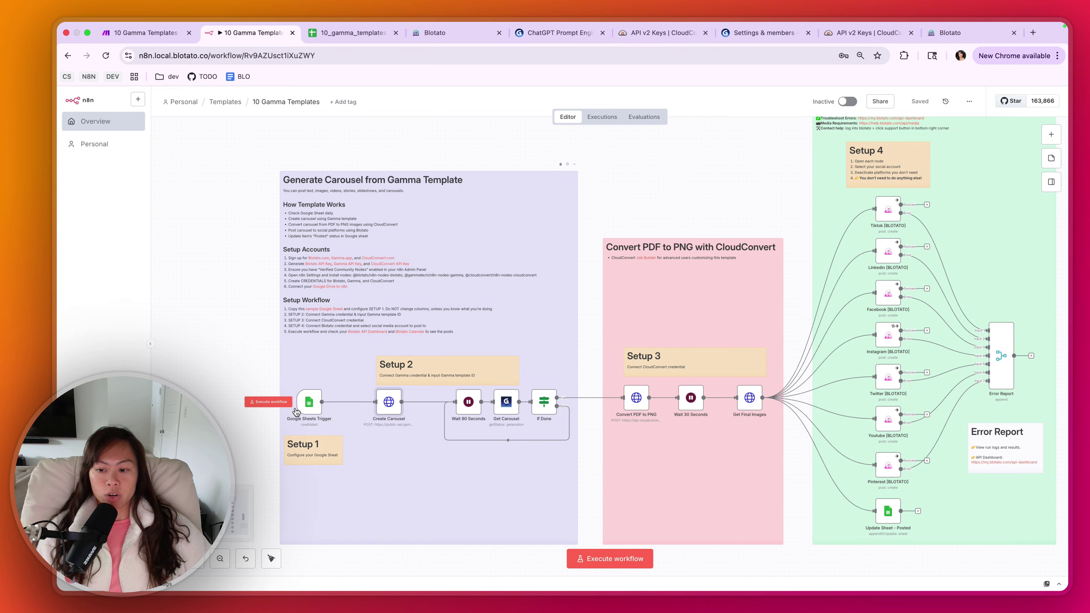
double_click(309, 407)
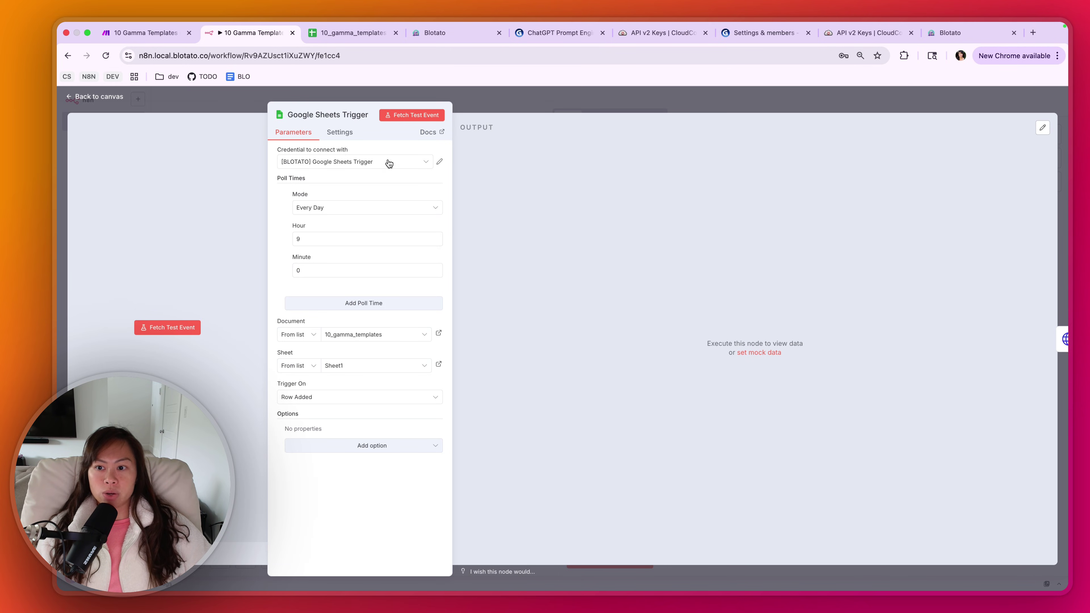
left_click(372, 166)
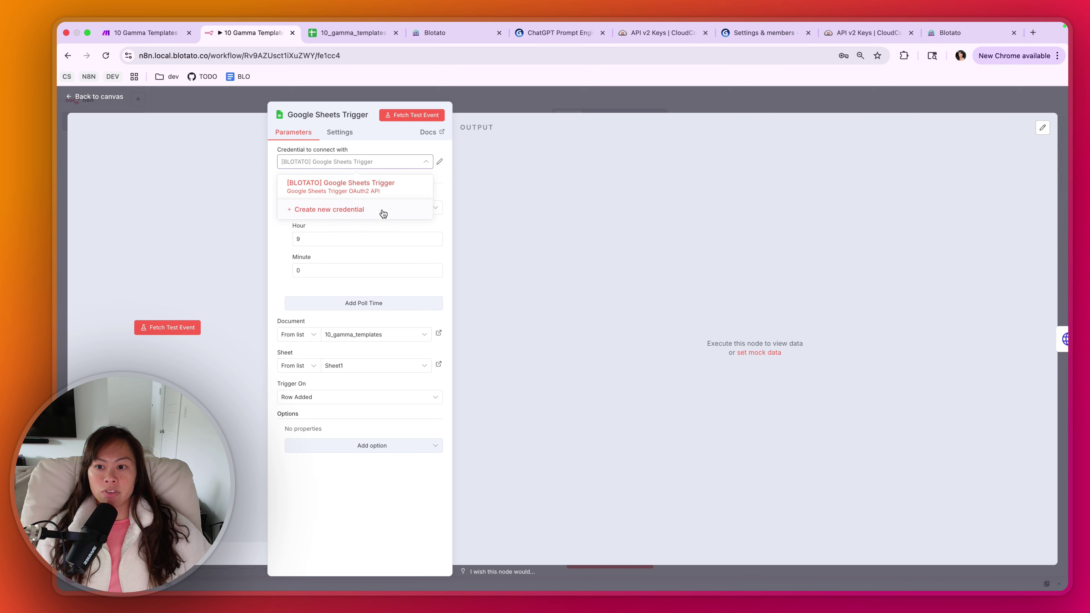
left_click(285, 214)
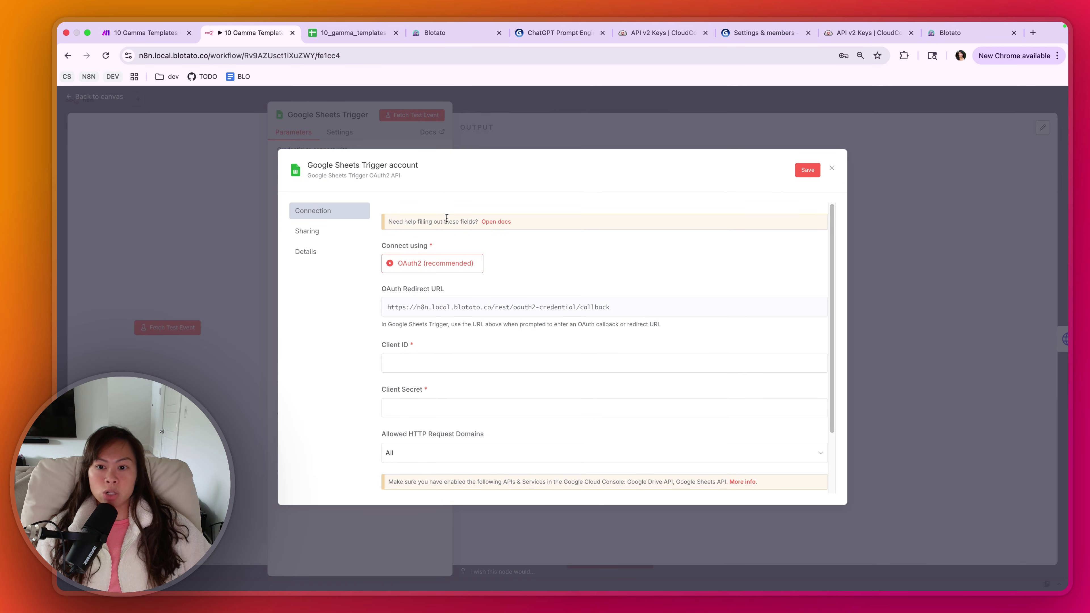
scroll(437, 273, "down", 1)
scroll(492, 288, "up", 1)
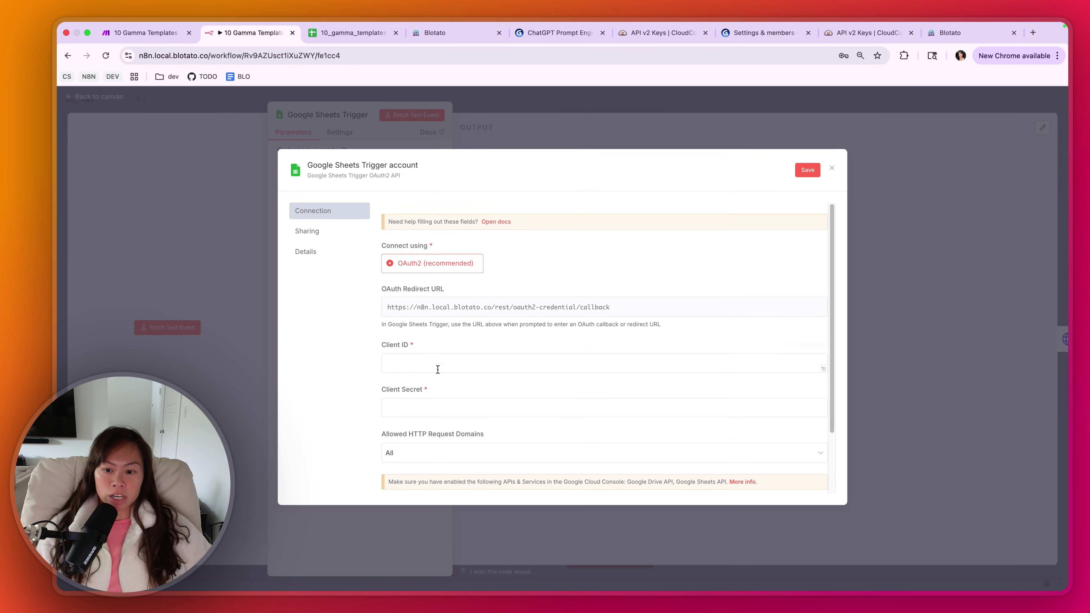
left_click(489, 224)
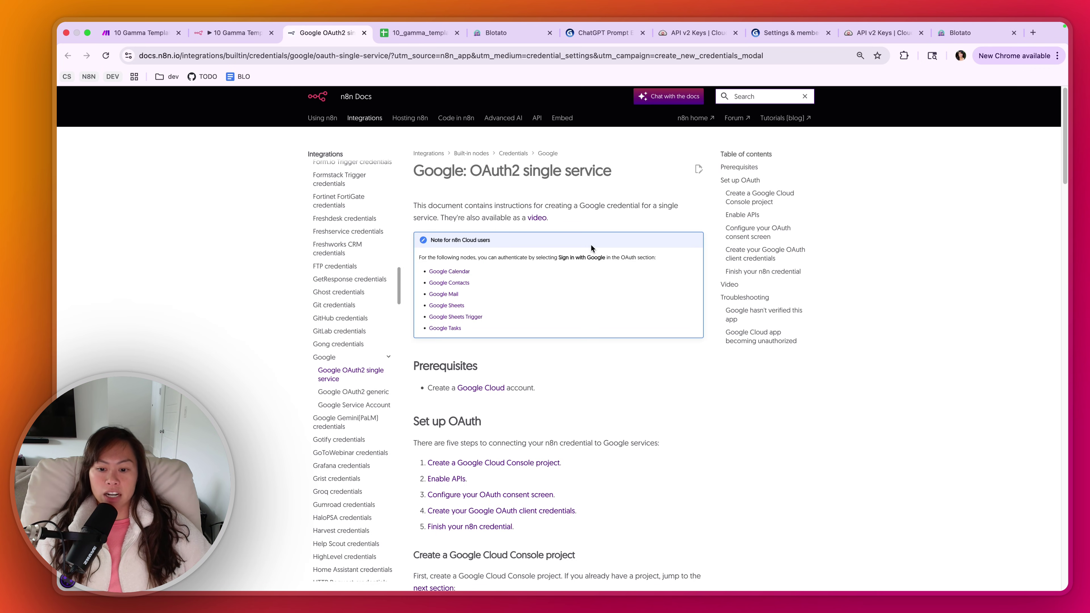
scroll(543, 500, "down", 5)
scroll(544, 500, "up", 5)
left_click(364, 32)
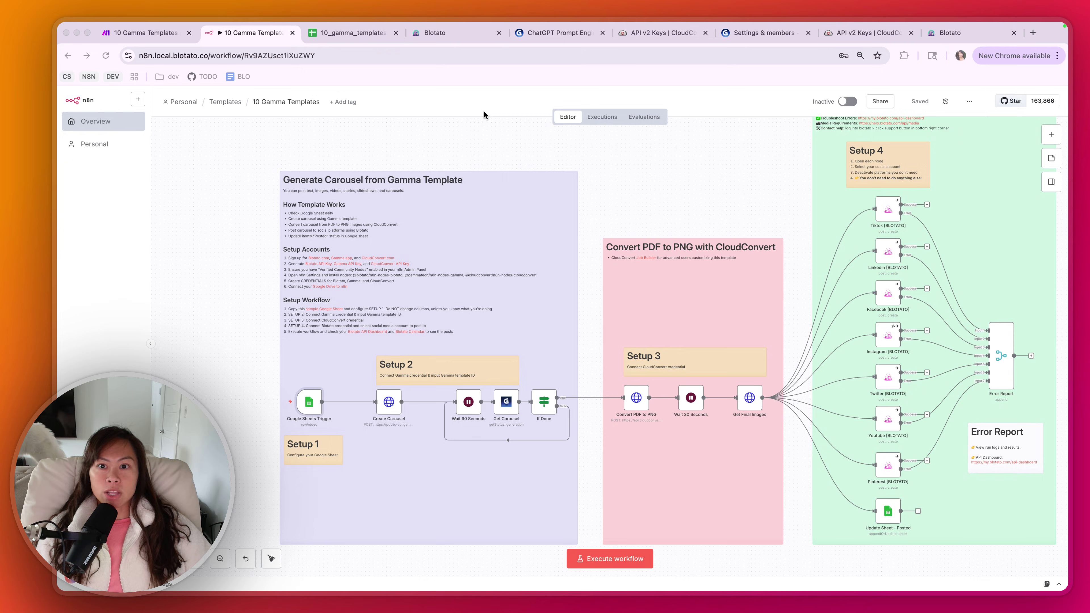
- Copy the 10_gamma_templates spreadsheet's link, then bring up the ChatGPT Prompt Engineering carousel in Gamma
left_click(356, 36)
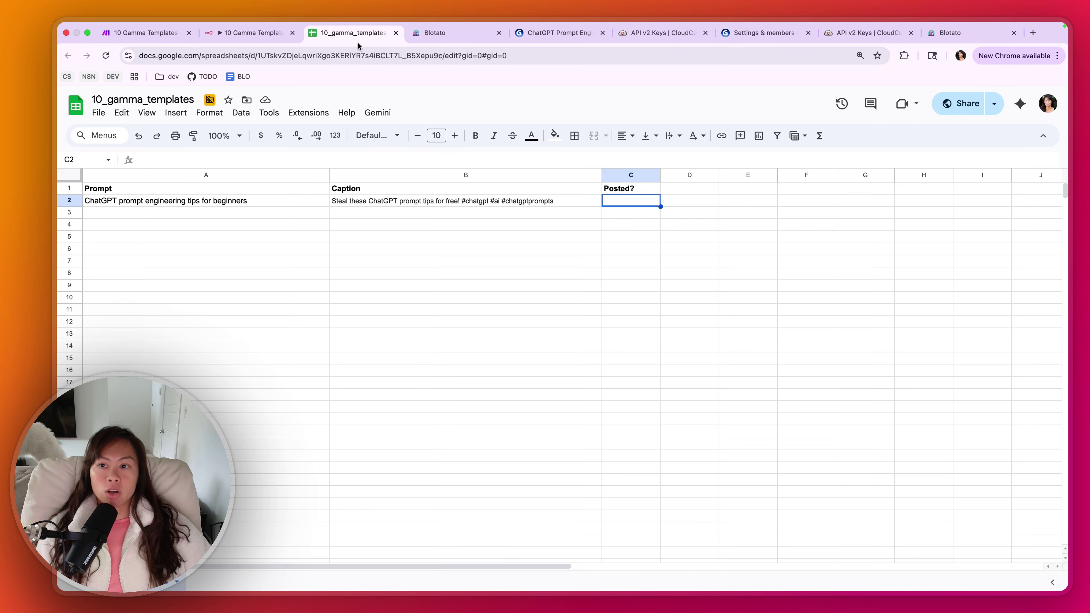
left_click(276, 55)
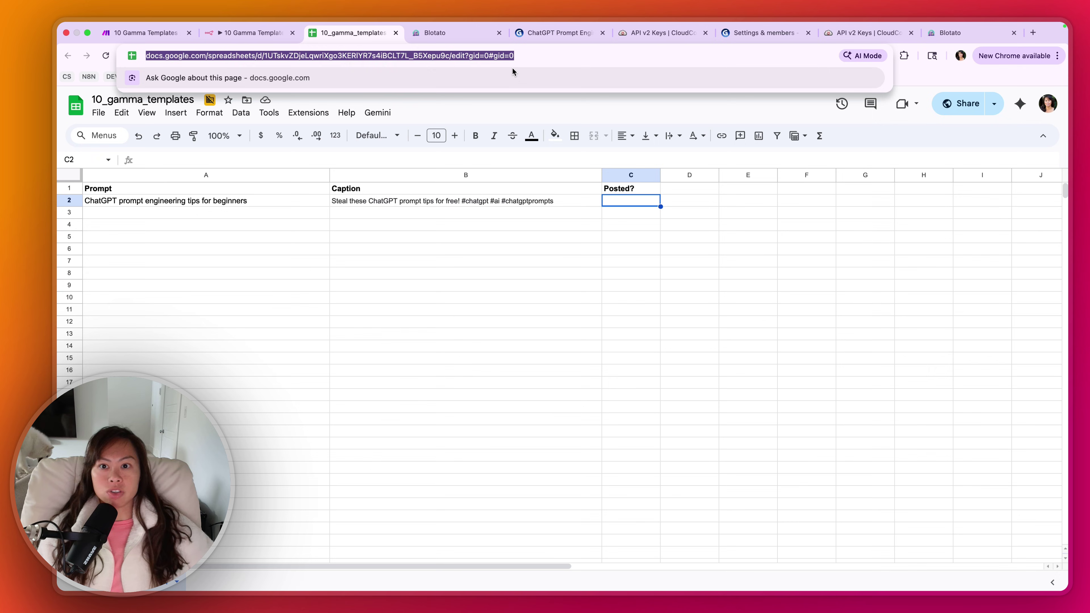
key("super+c")
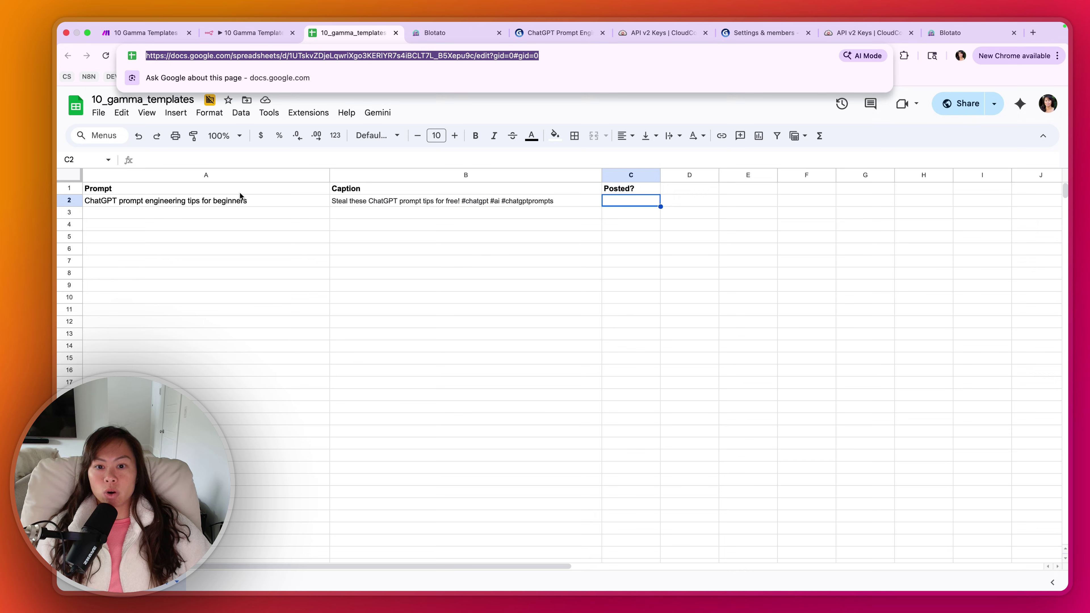
left_click(316, 192)
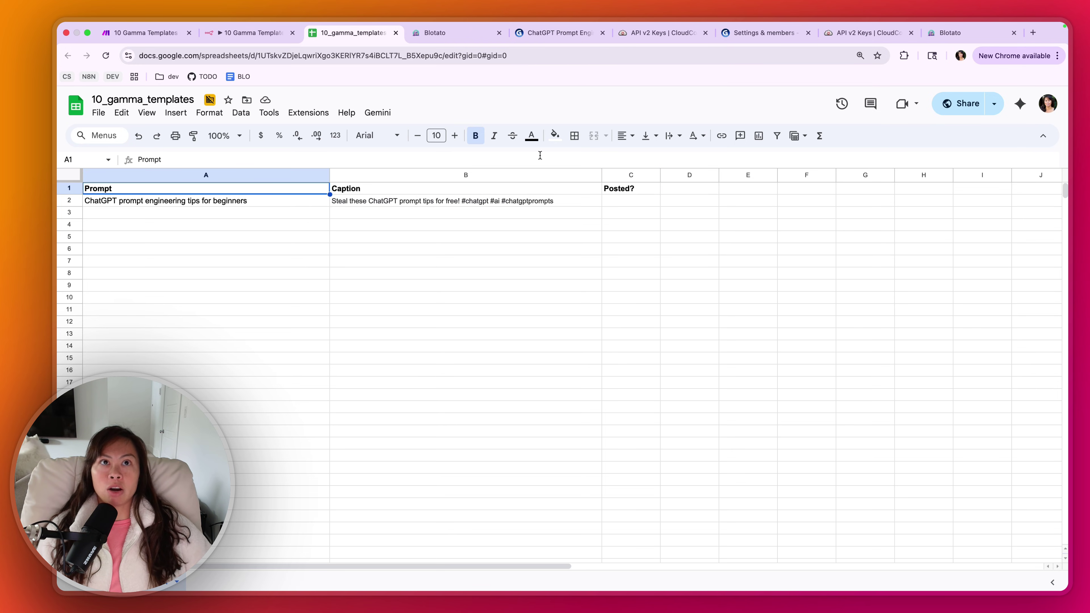
left_click(254, 34)
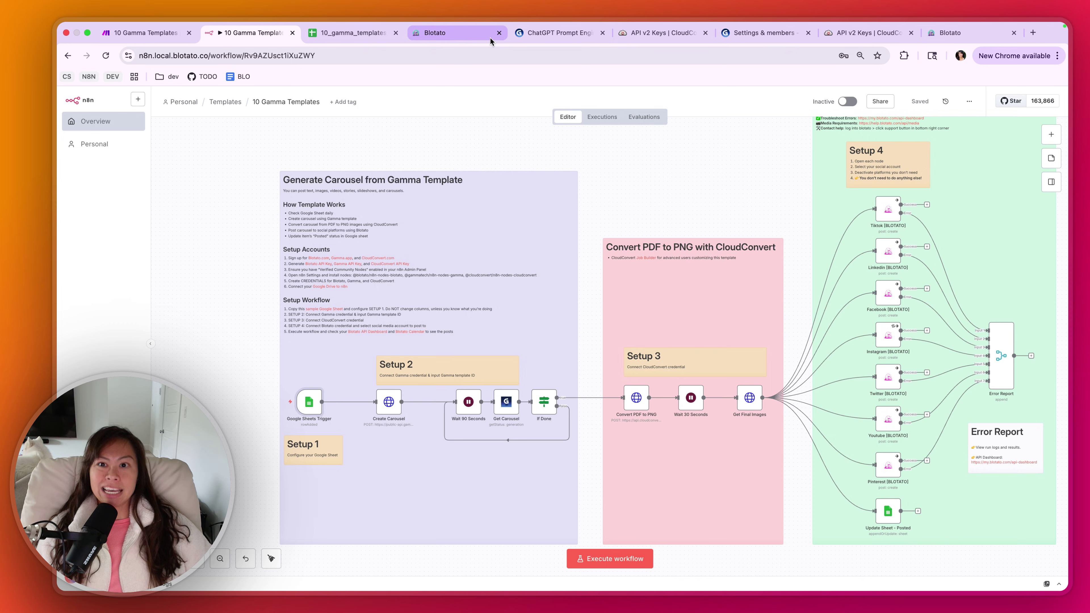
left_click(544, 37)
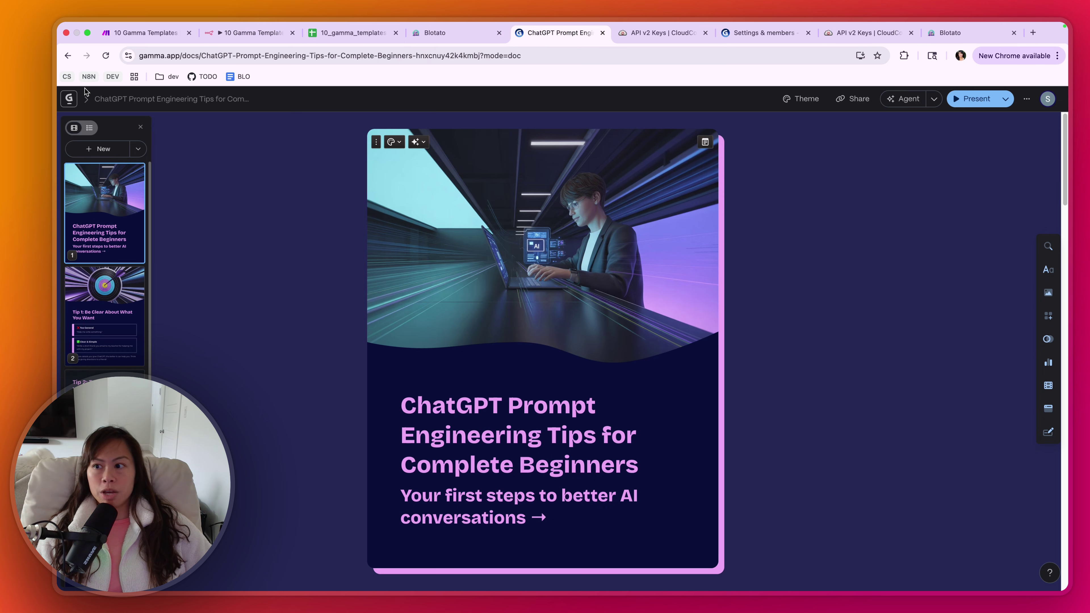
- Set up a new AI social carousel: portrait, 5 cards, prompt 'chatgpt prompt tips'
left_click(69, 99)
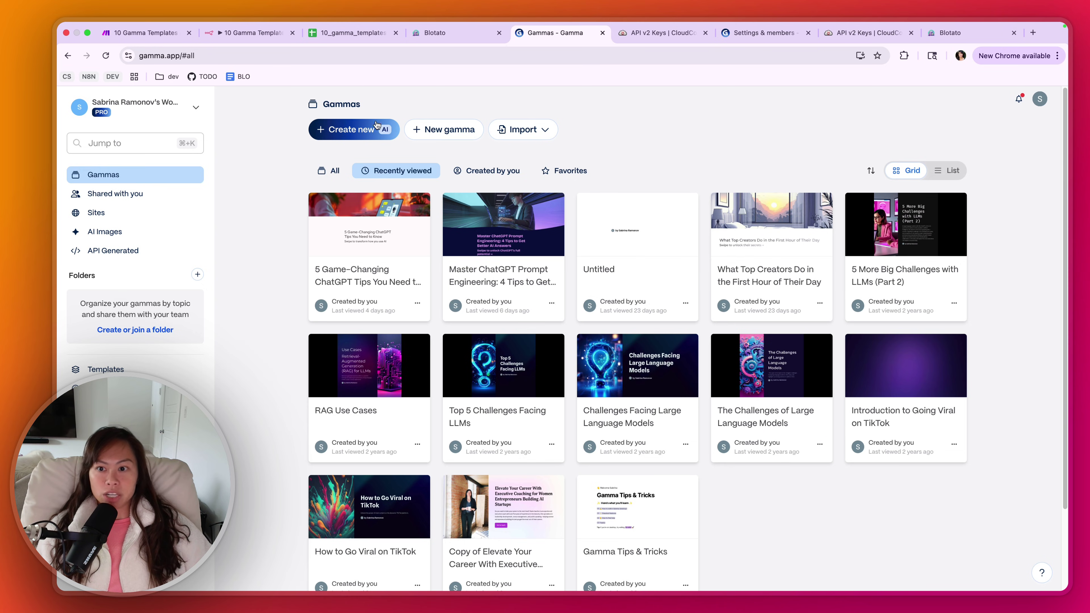
left_click(348, 137)
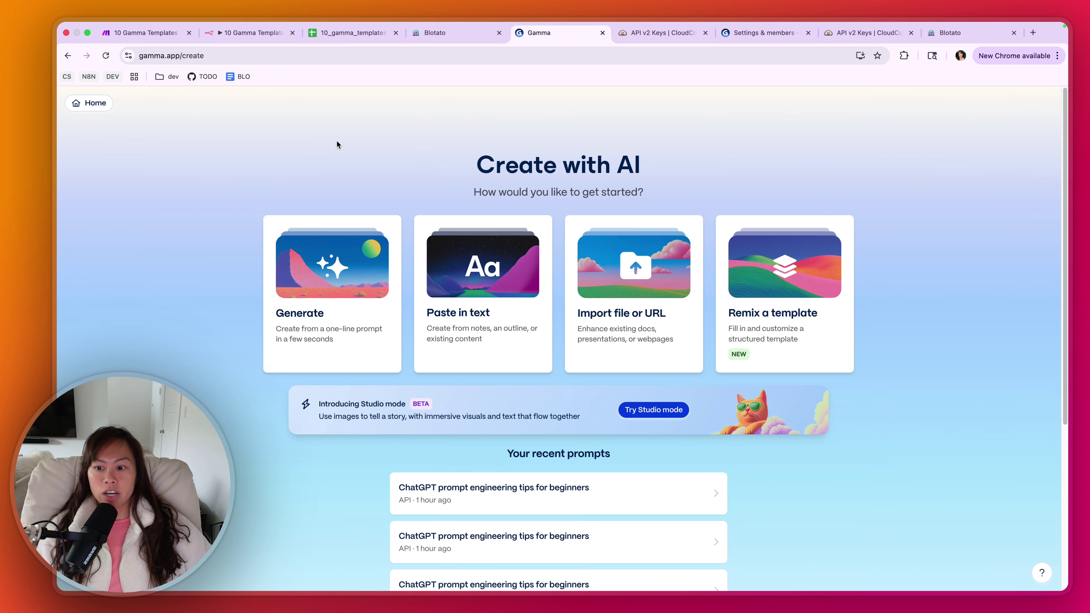
left_click(352, 289)
left_click(377, 235)
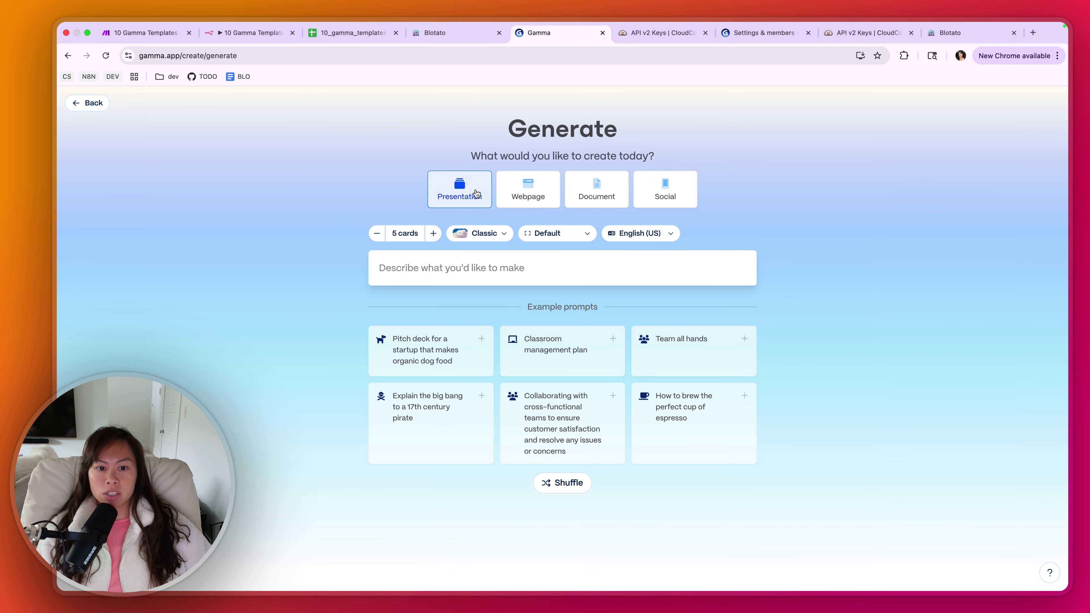
left_click(664, 191)
left_click(570, 285)
type("chat")
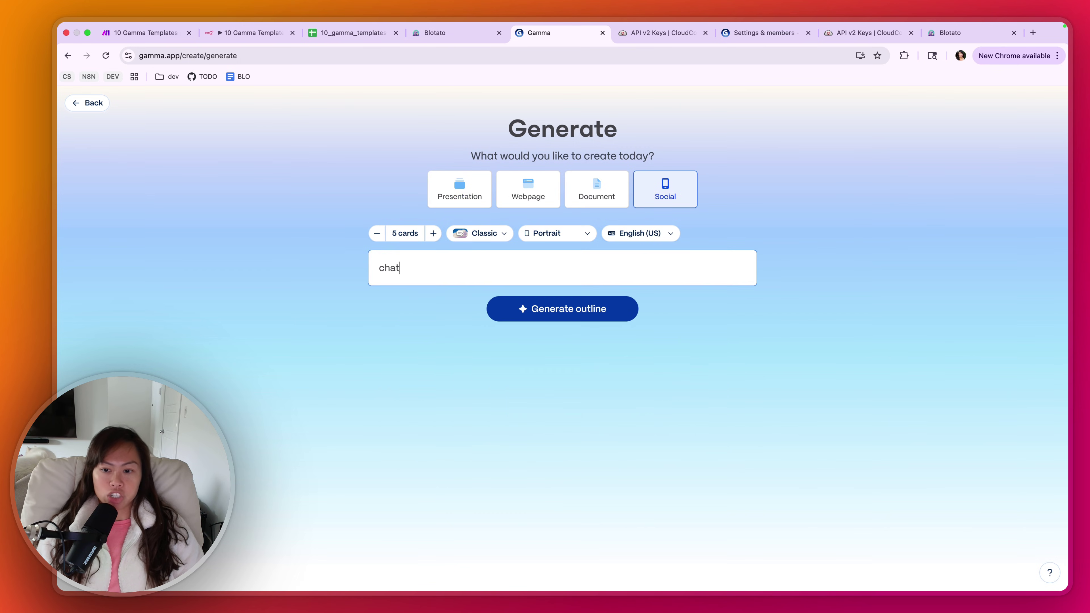
type("gpt prompt tips")
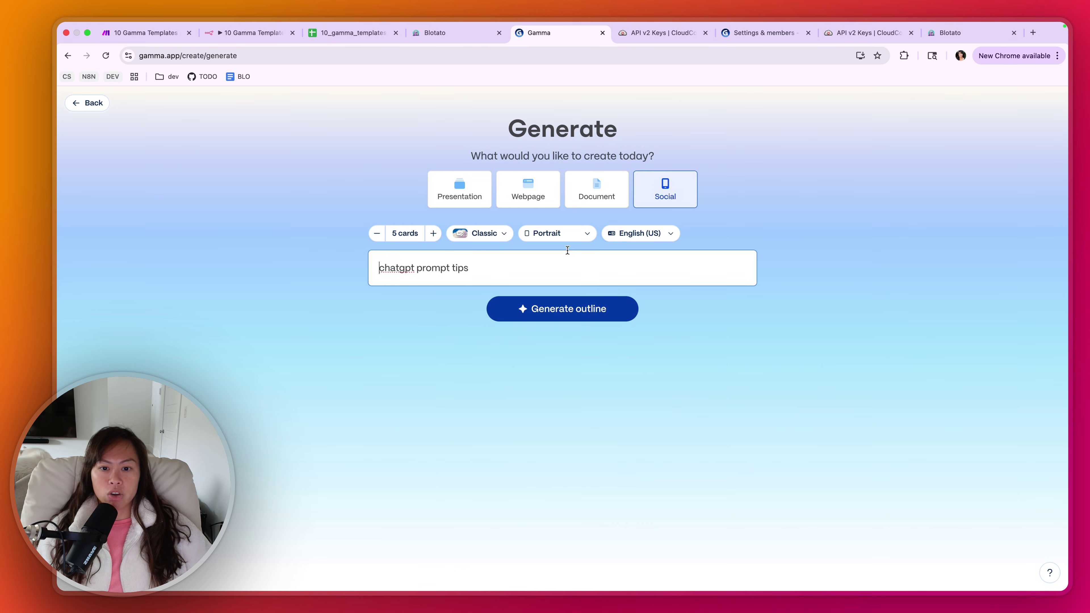
left_click(558, 235)
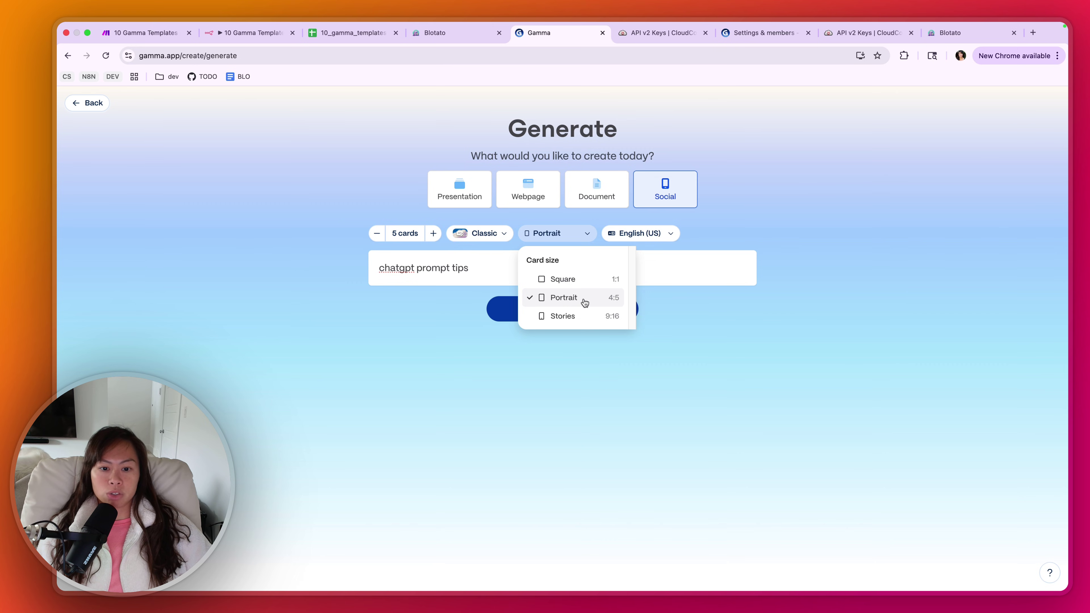
left_click(754, 222)
- Generate the outline, choose minimal text per card, and generate the carousel
left_click(597, 317)
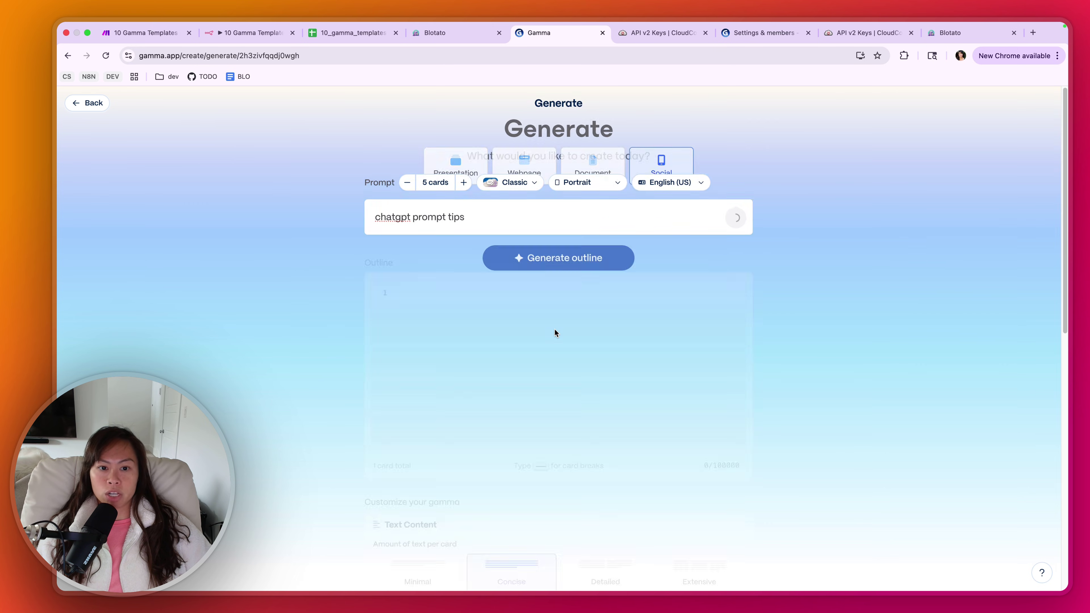
scroll(708, 280, "down", 3)
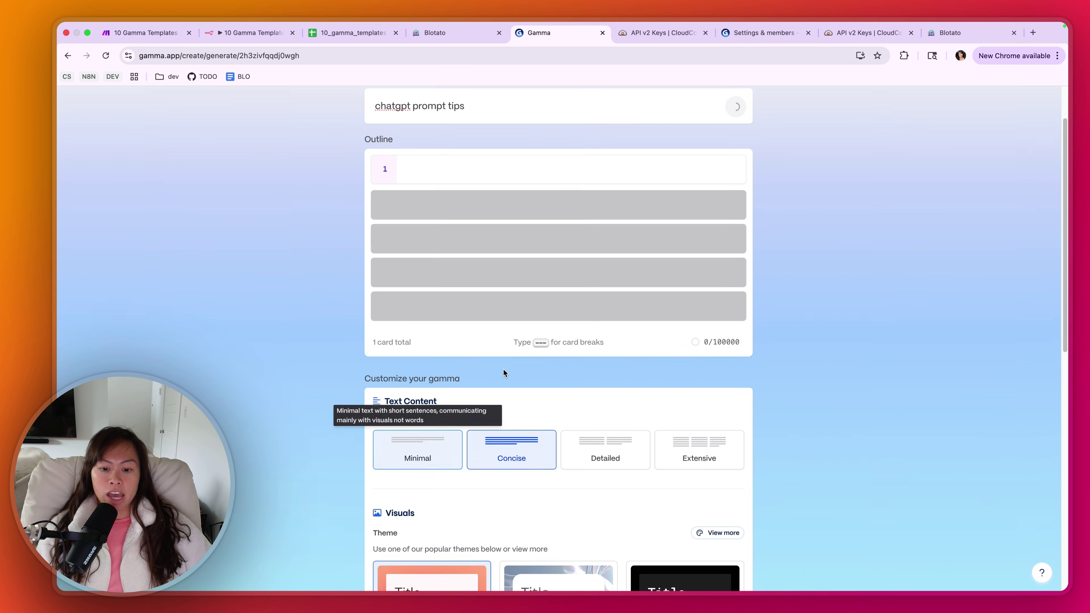
scroll(493, 453, "down", 3)
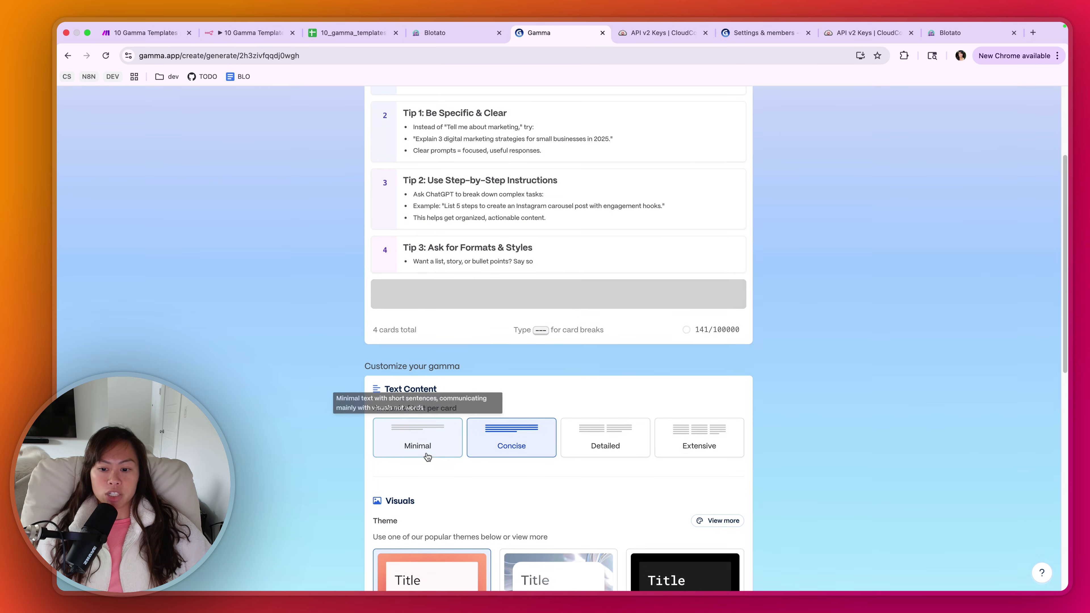
left_click(412, 466)
scroll(619, 463, "down", 8)
scroll(621, 463, "down", 6)
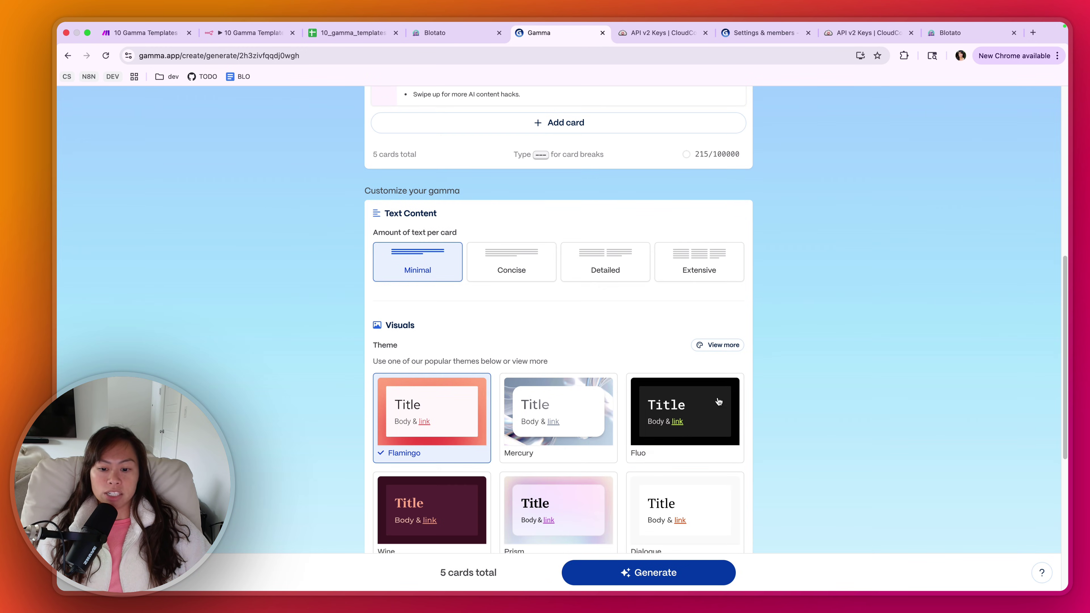
scroll(708, 348, "down", 8)
left_click(670, 575)
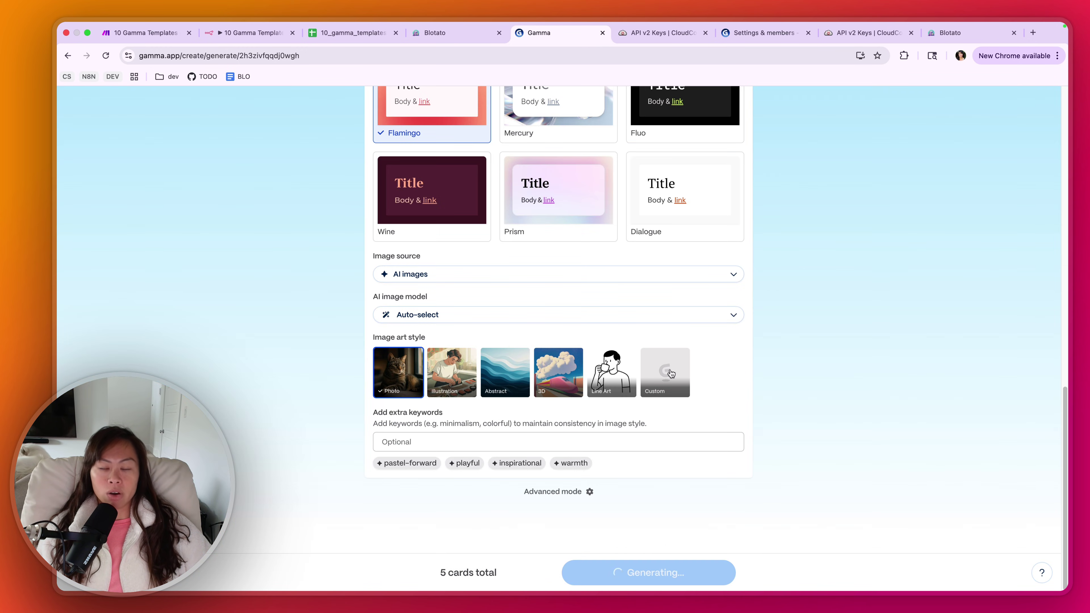
scroll(776, 250, "up", 10)
scroll(773, 240, "up", 8)
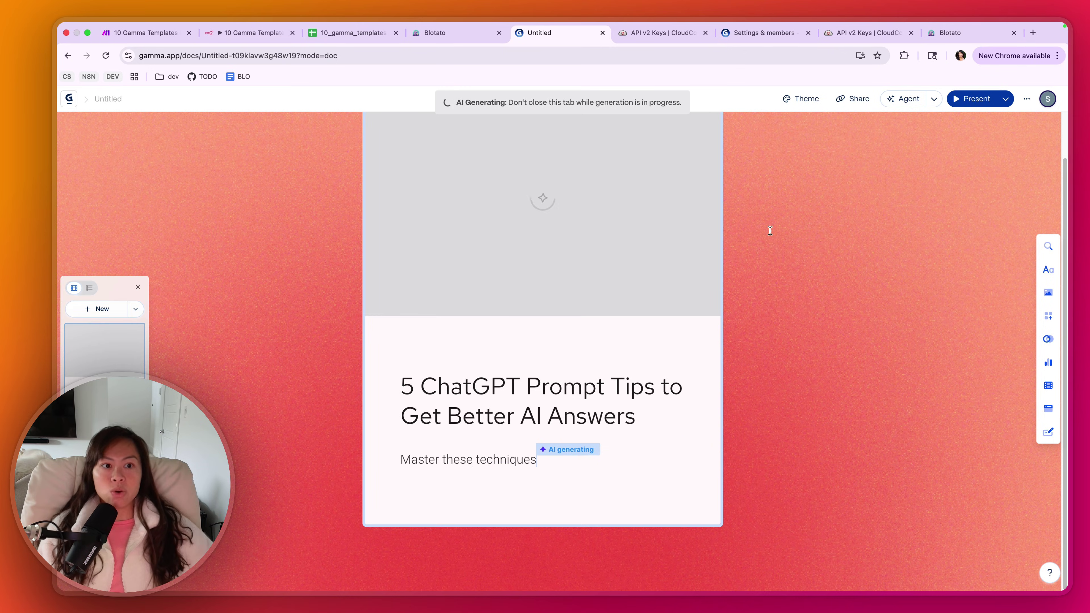
- Save a copy of the carousel as a template named 'Slideshow Template' and open it
left_click(1027, 100)
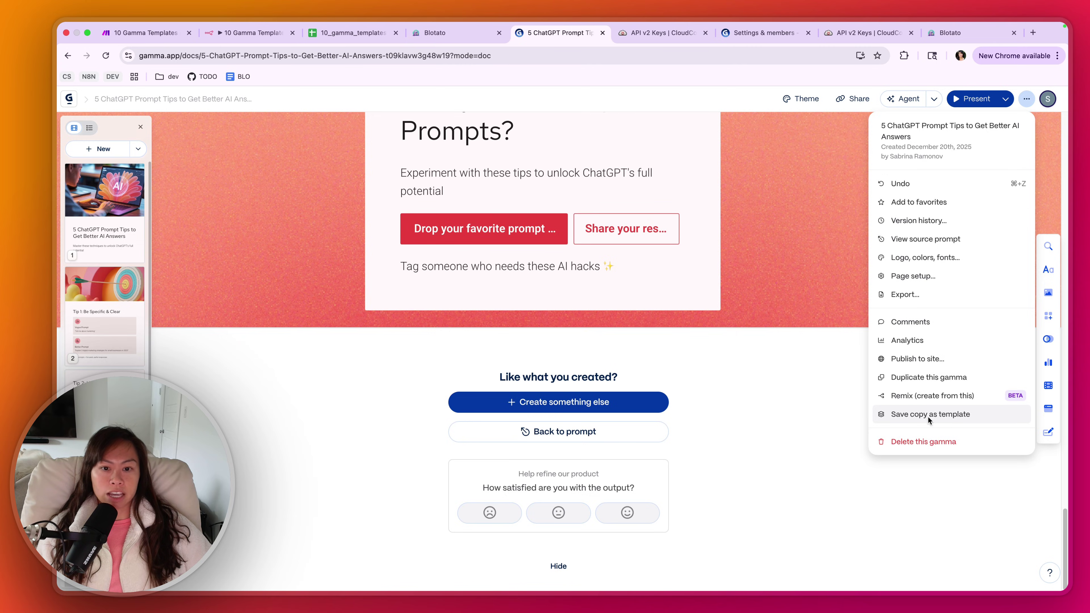
left_click(929, 416)
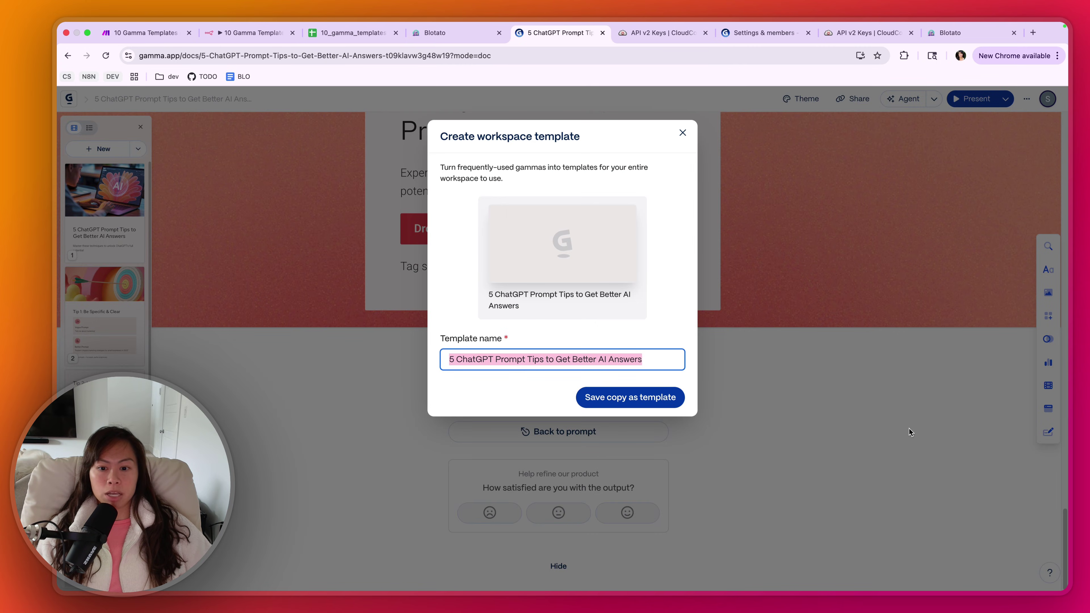
type("Slide")
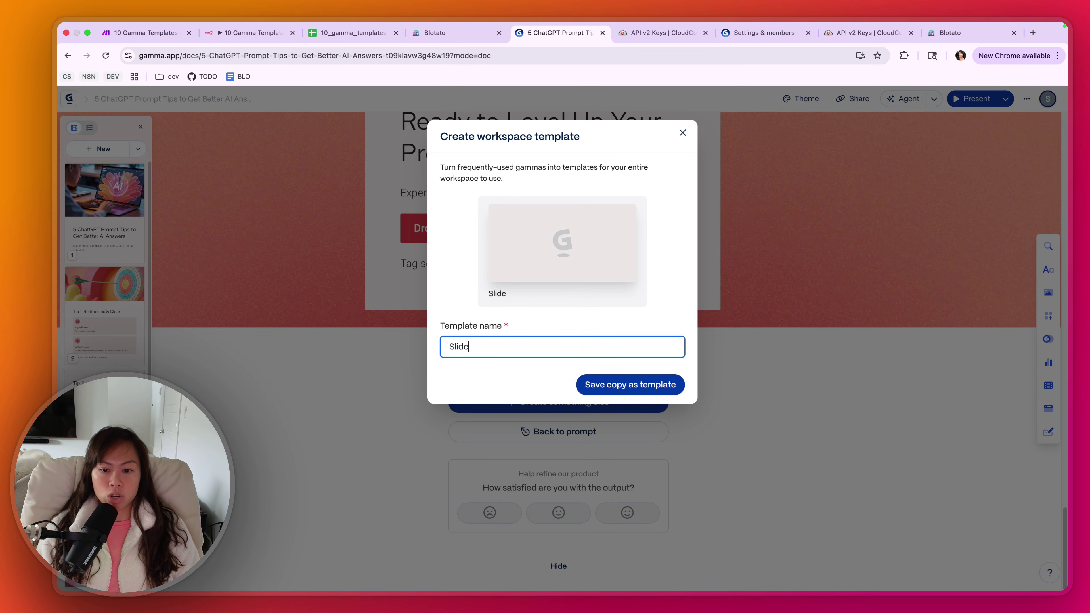
type("show Template")
key("Return")
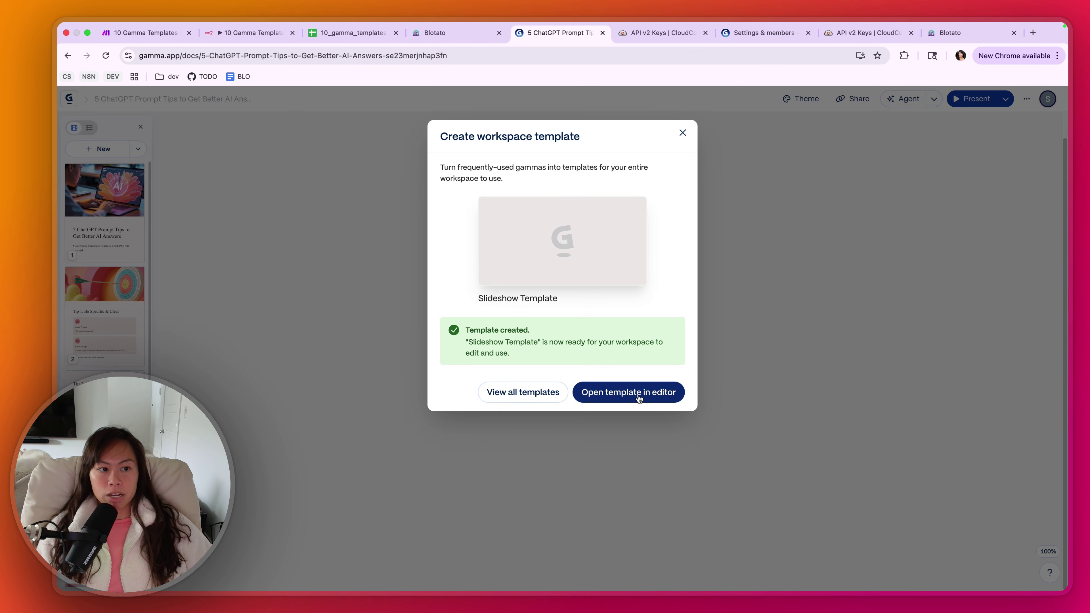
left_click(639, 399)
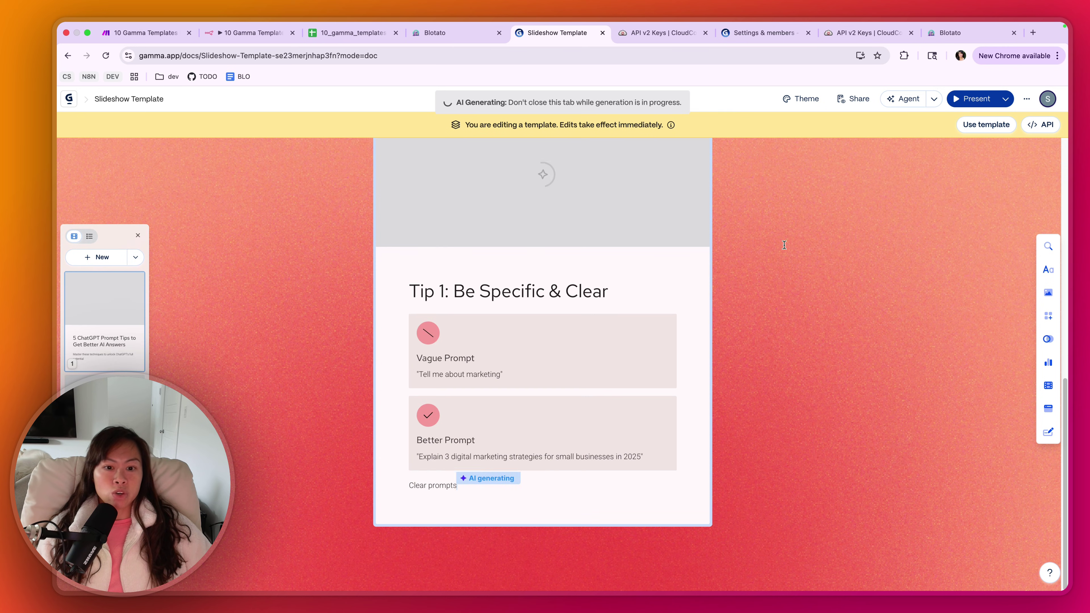
- Copy the template's gammaId from its API panel
left_click(1039, 129)
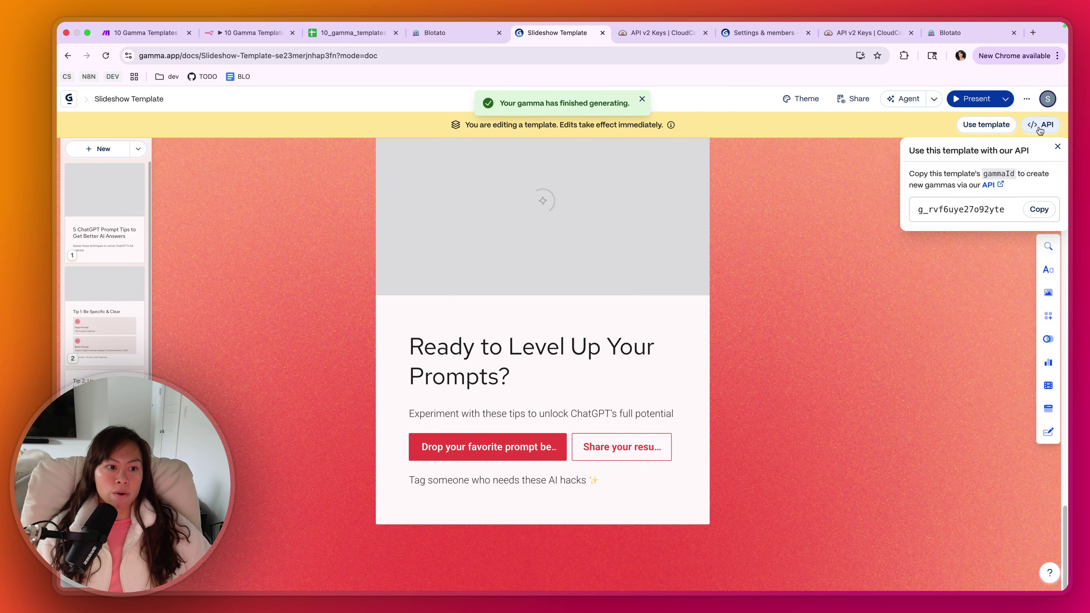
double_click(919, 209)
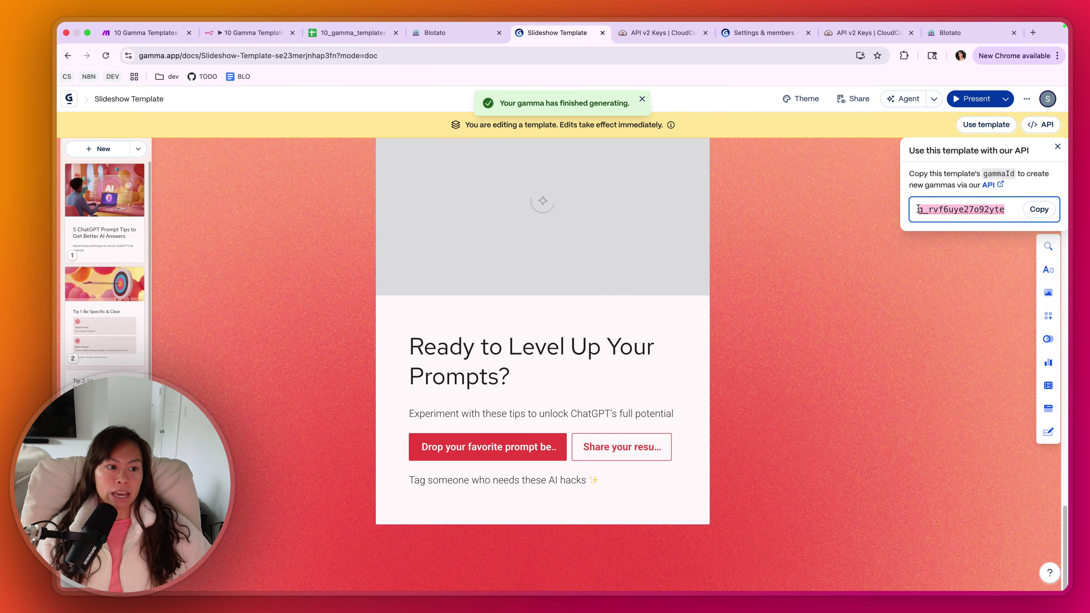
left_click(1039, 209)
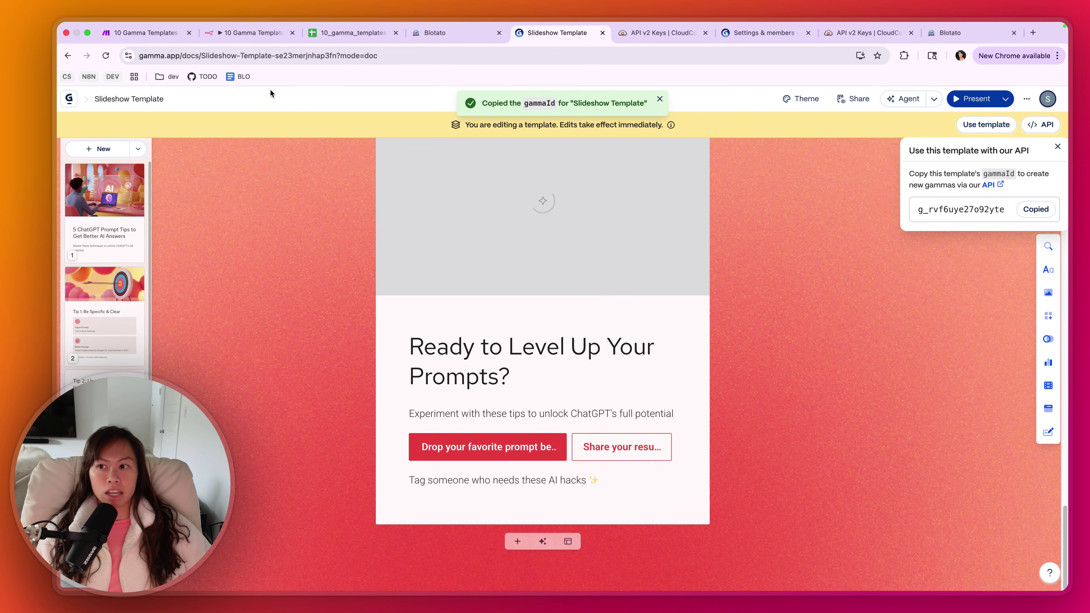
- Open Make's Create Carousel module, select its current Template Gamma ID, then go to n8n
left_click(145, 34)
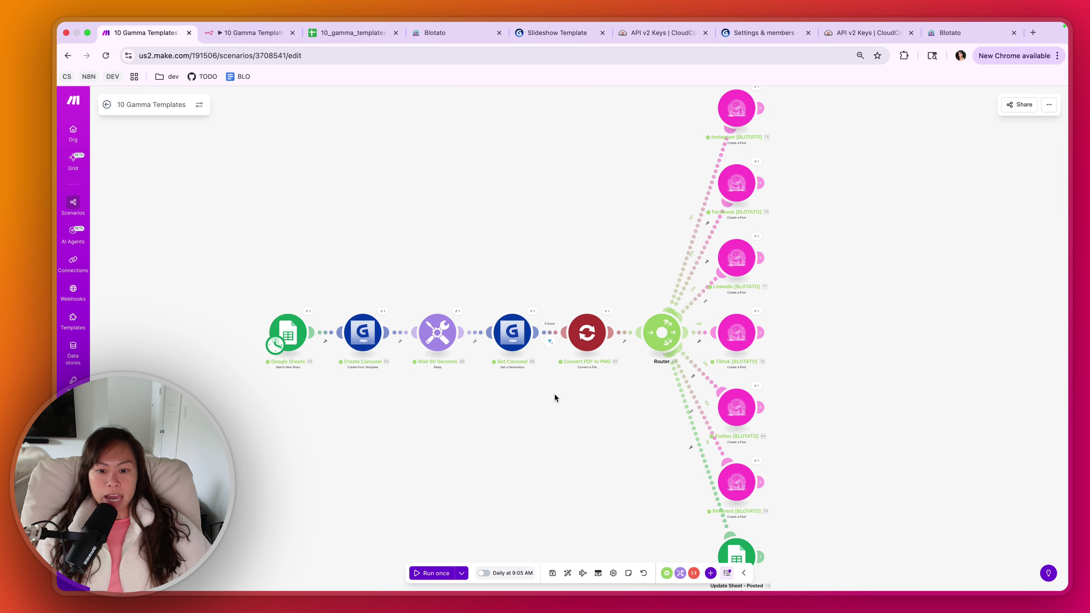
scroll(385, 429, "up", 3)
left_click(345, 259)
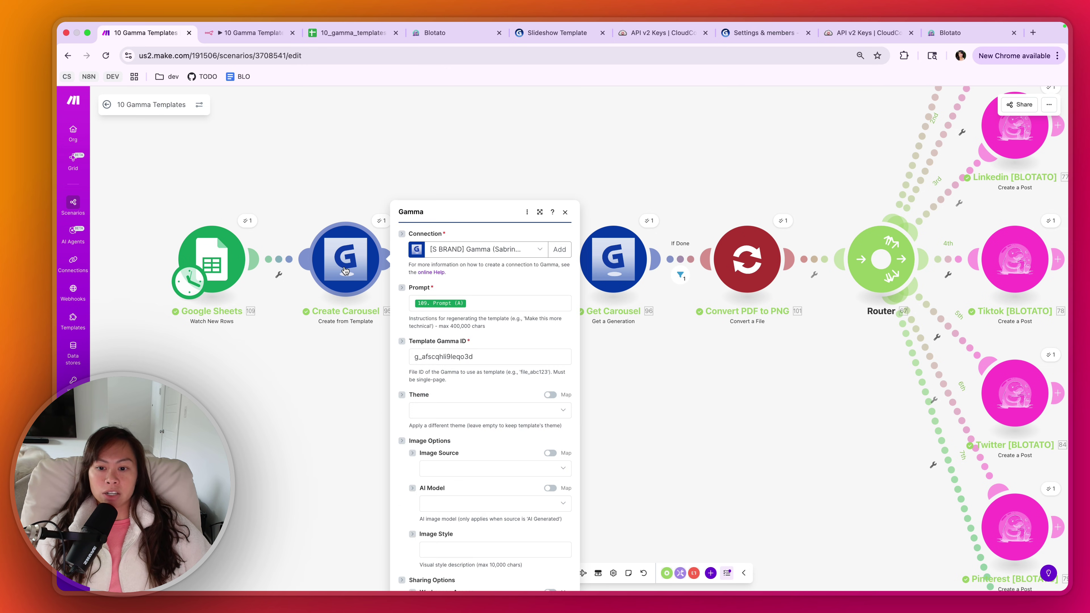
left_click_drag(474, 247, 417, 248)
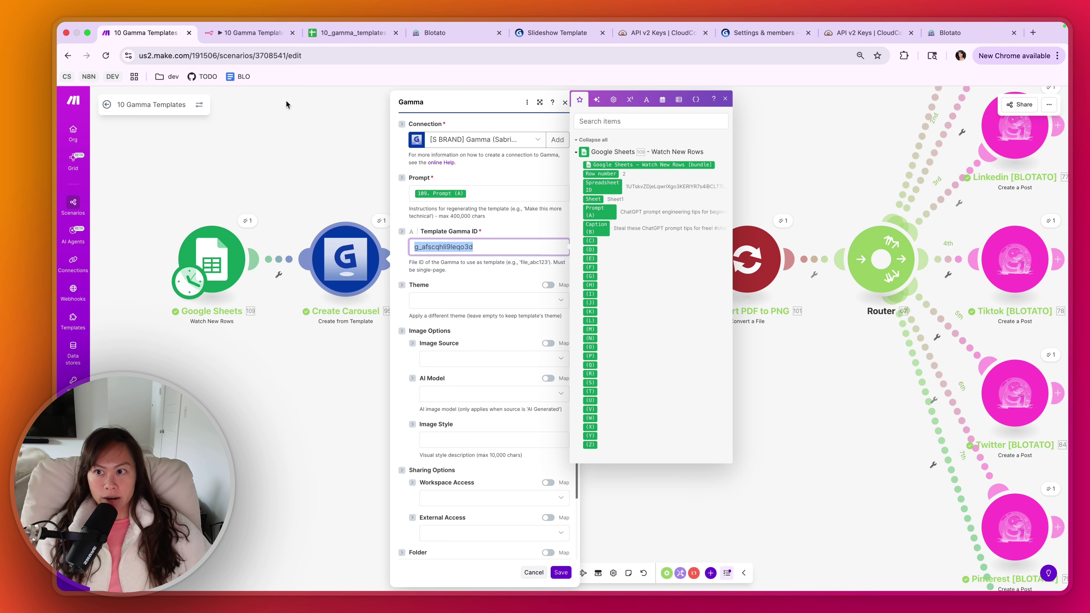
left_click(263, 35)
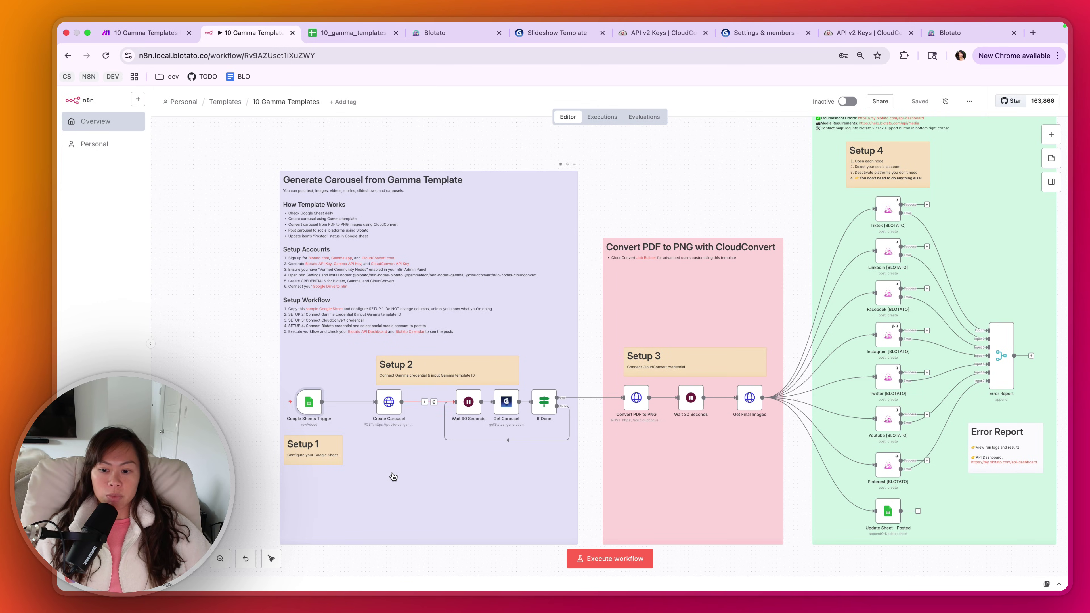
- Select the gammaId value in n8n's Create Carousel JSON body, then return to Make
scroll(393, 476, "up", 2)
double_click(385, 385)
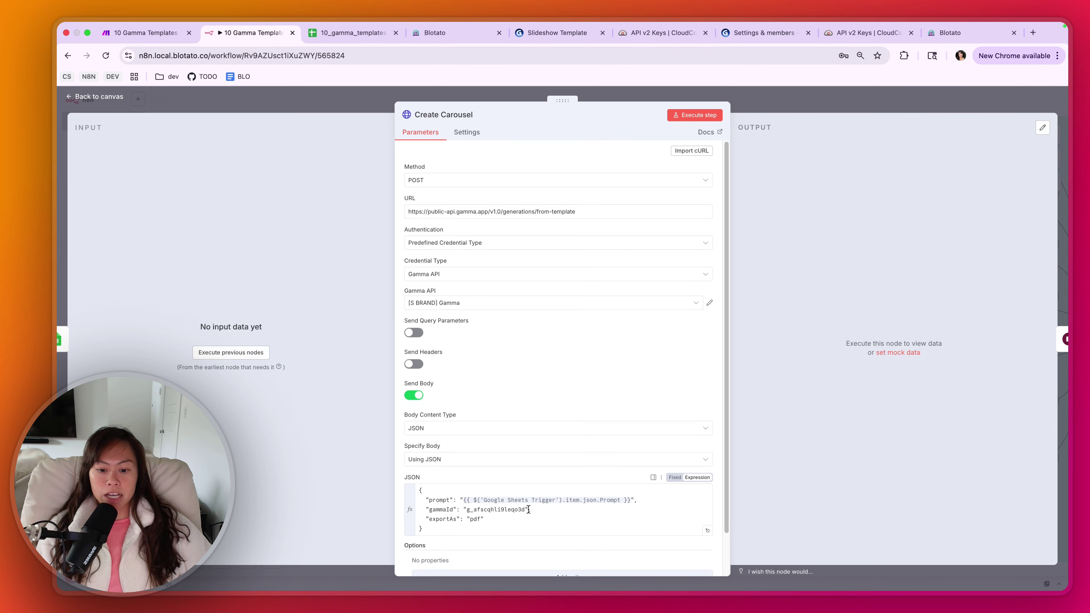
left_click_drag(529, 509, 467, 509)
key("super+1")
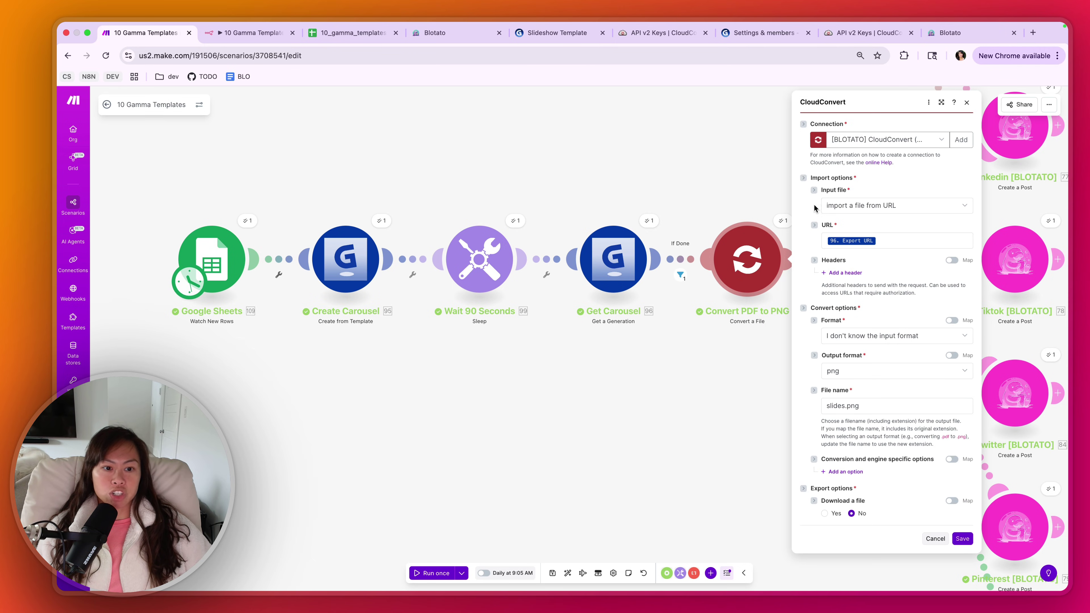
- Close the CloudConvert settings and bring the Blotato posting branches into view
left_click(757, 155)
left_click_drag(784, 151, 402, 451)
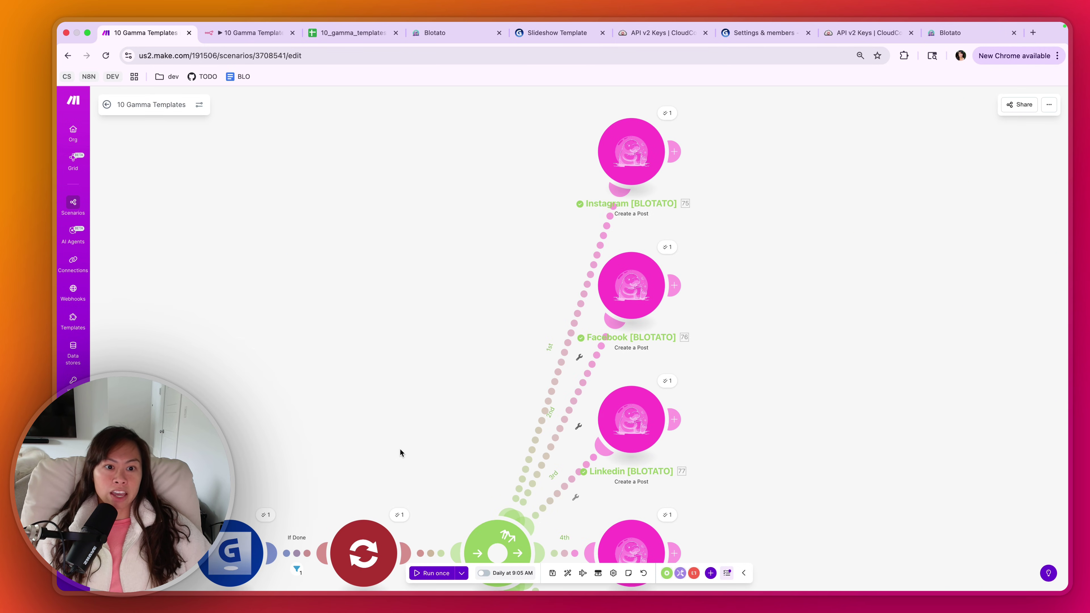
left_click_drag(378, 282, 429, 261)
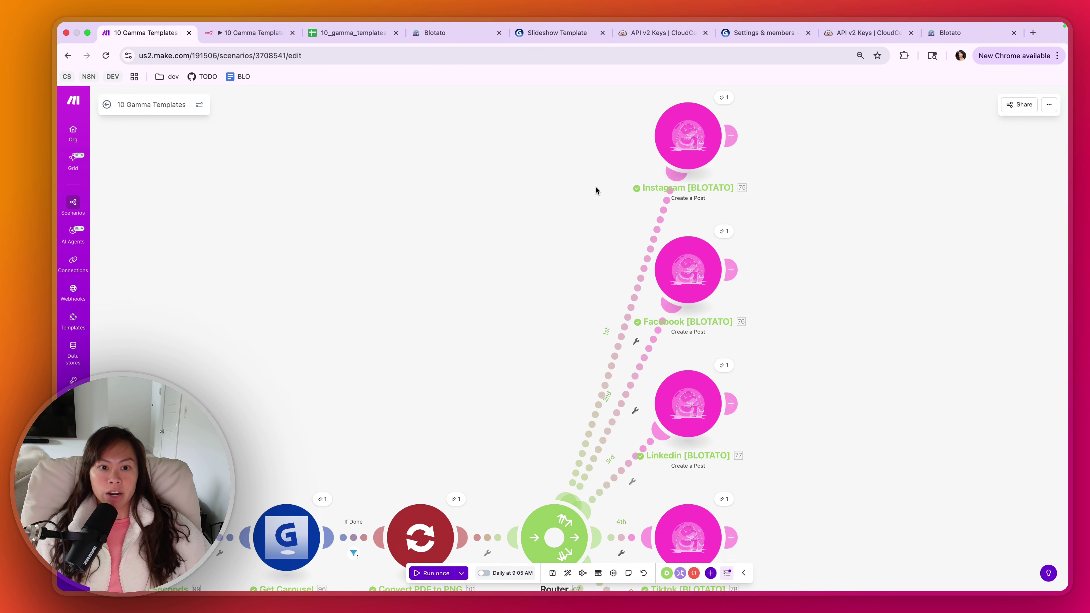
right_click(645, 265)
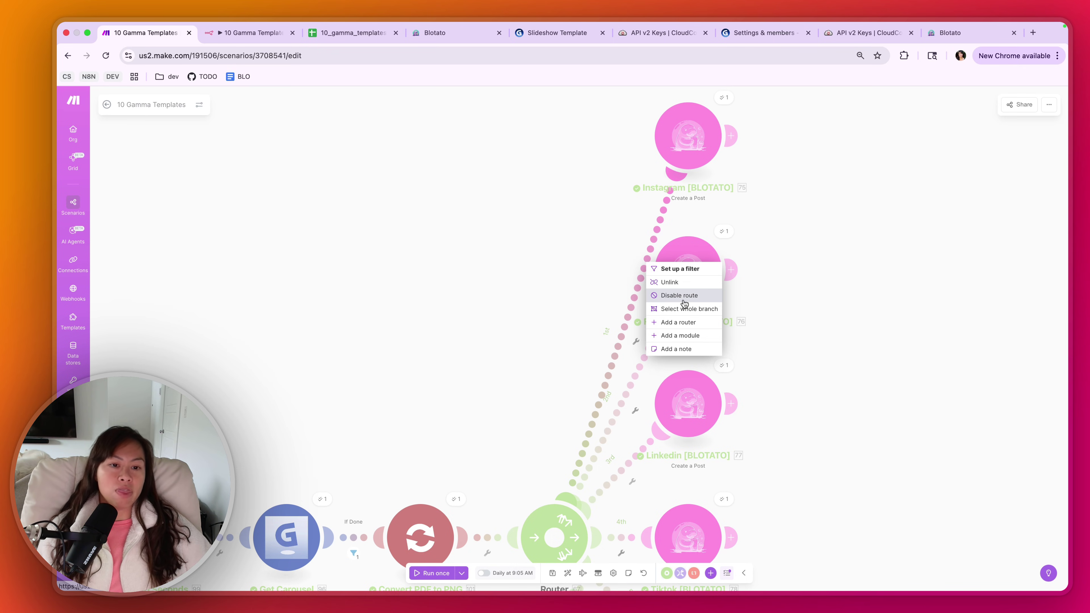
left_click(752, 232)
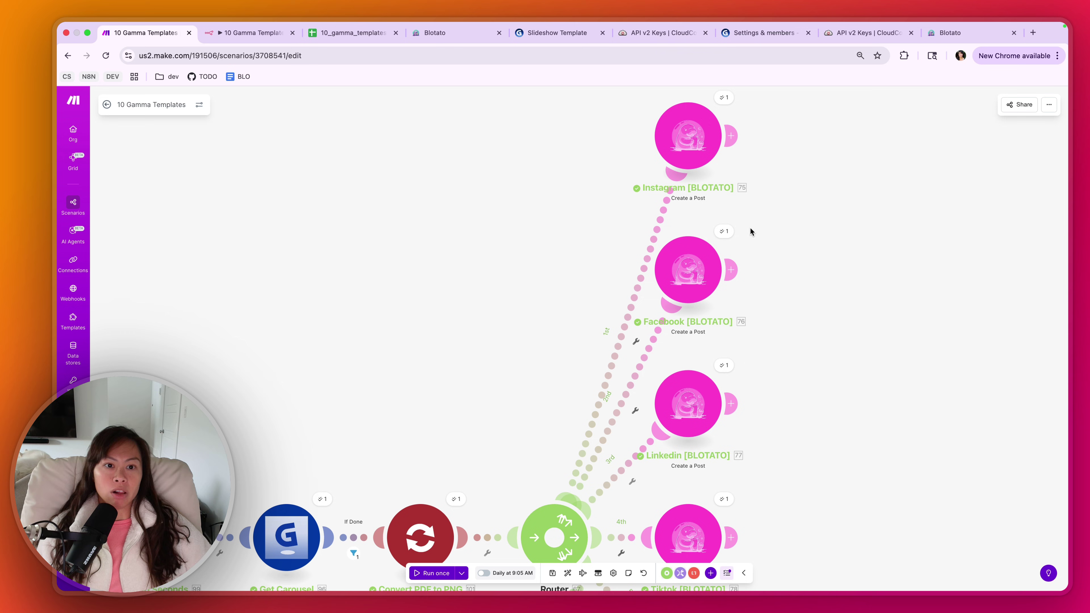
- Check the Instagram Blotato module's account and its 01/01/2026 9:01 AM scheduled time
left_click(678, 140)
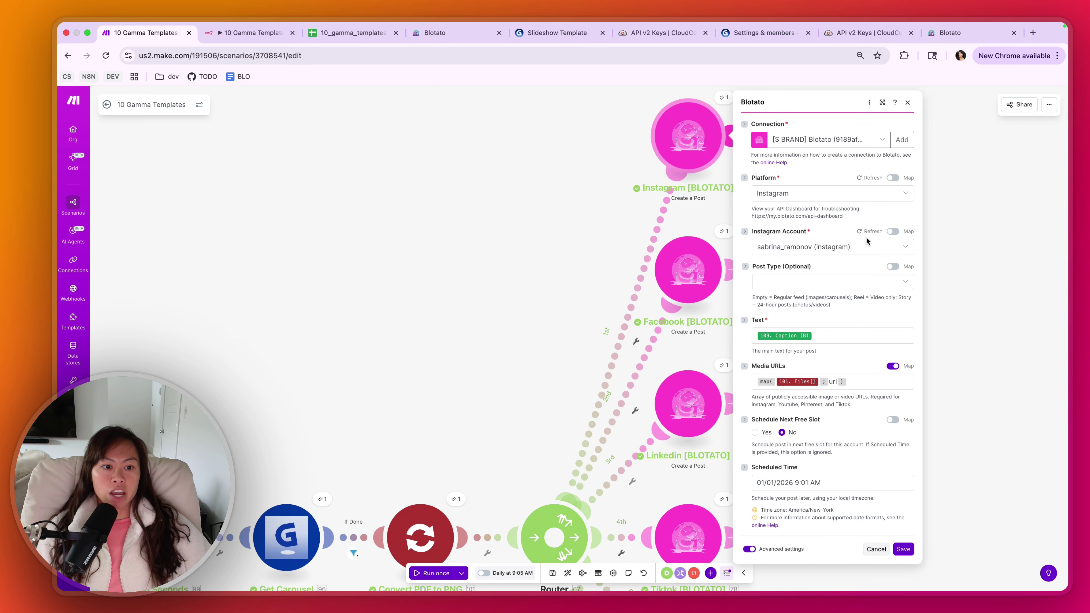
left_click(865, 249)
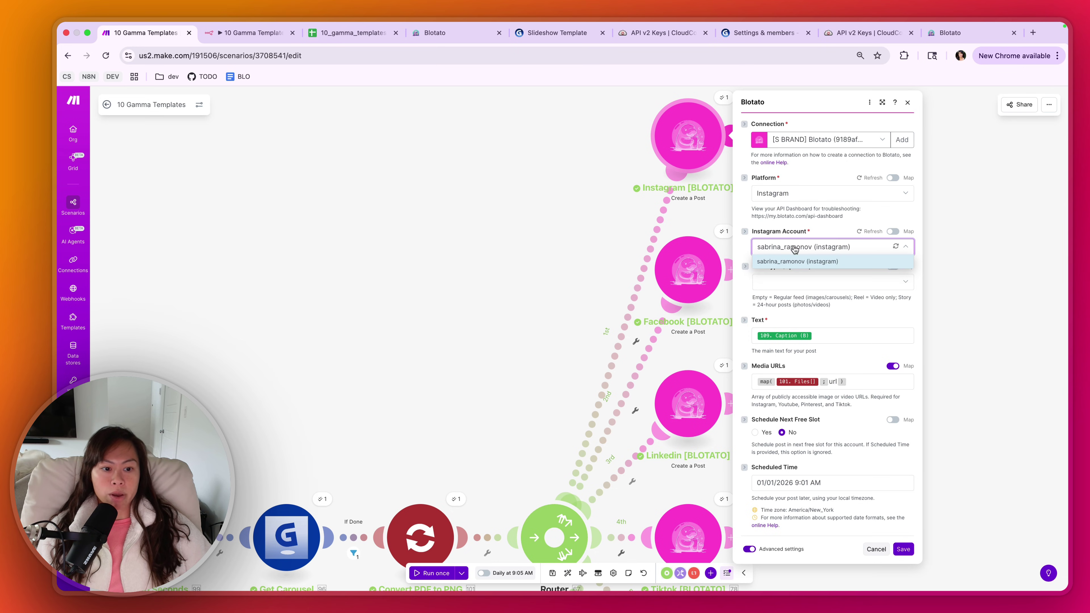
left_click(820, 234)
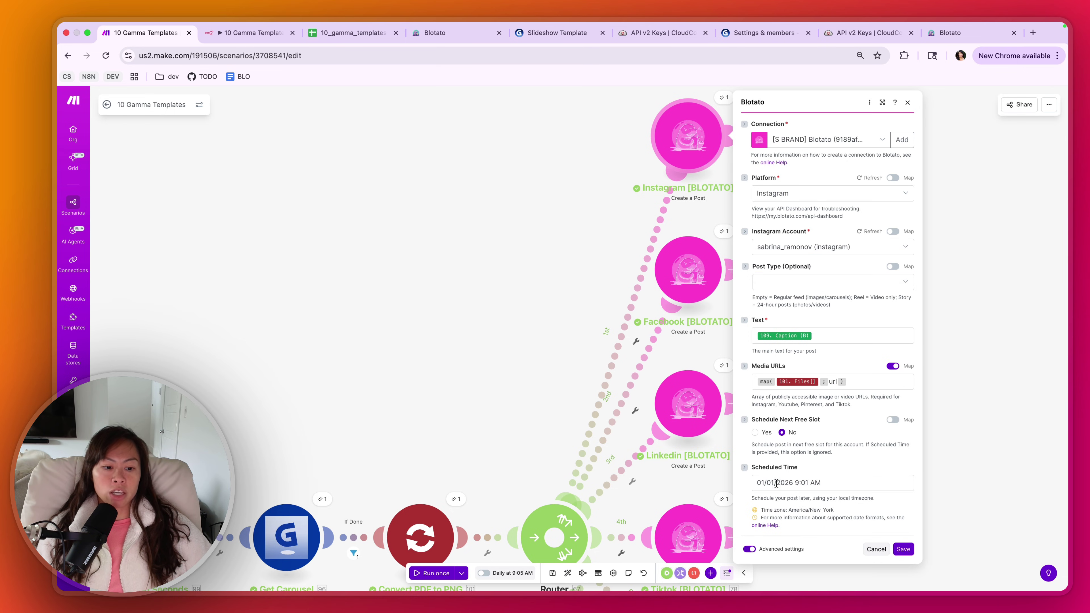
left_click(788, 484)
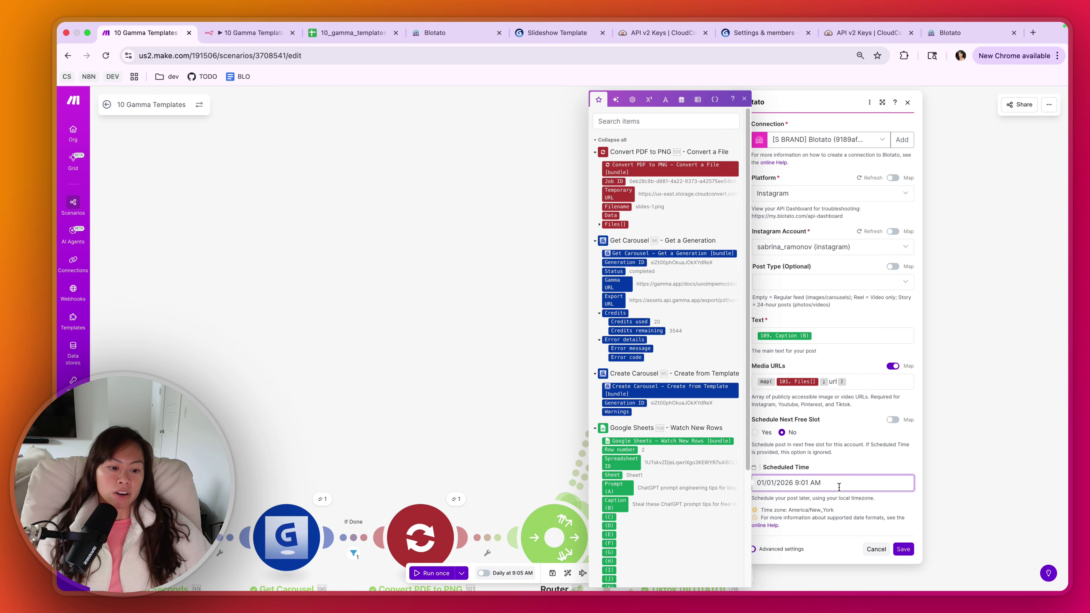
triple_click(817, 483)
left_click(816, 482)
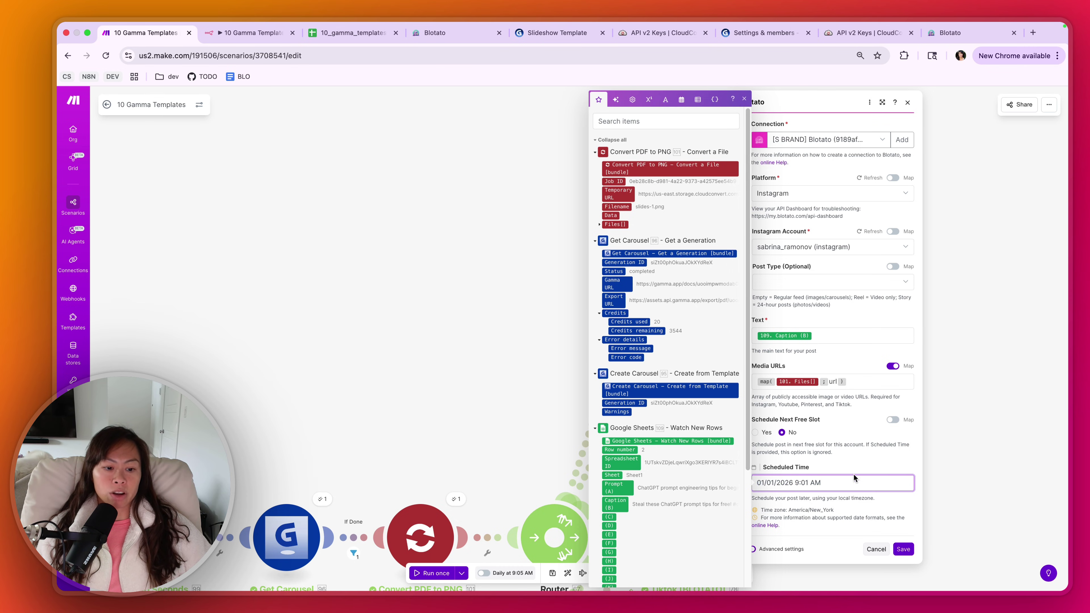
key("Escape")
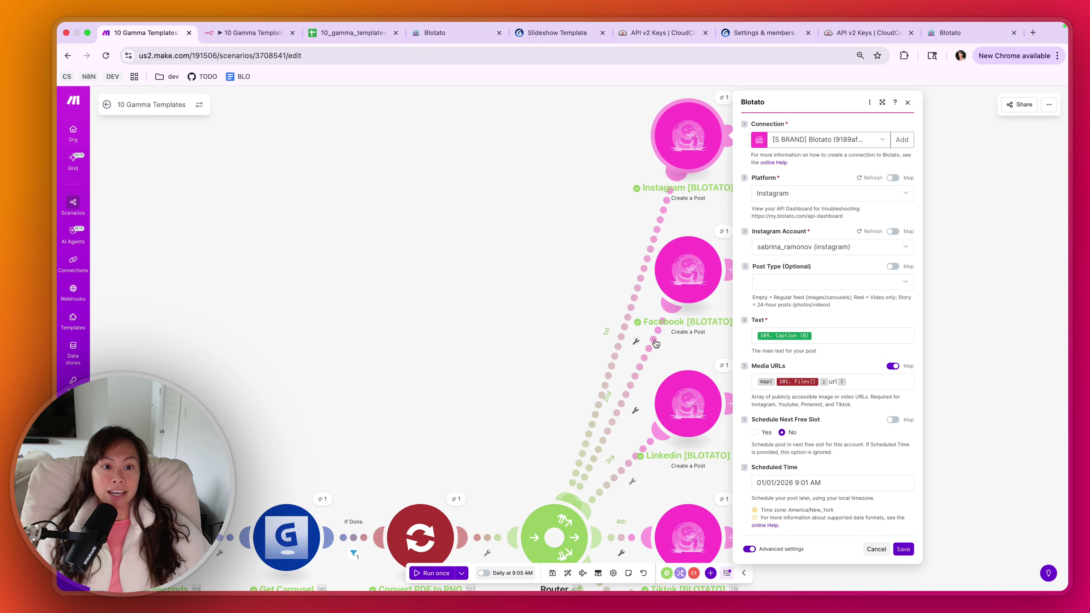
key("ctrl+Tab")
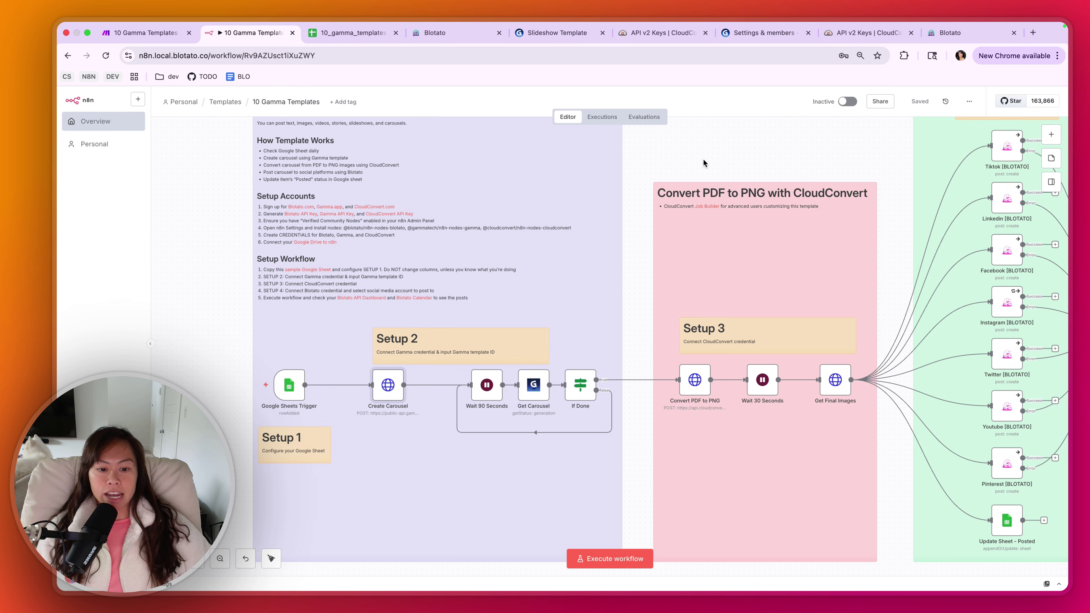
scroll(780, 168, "right", 5)
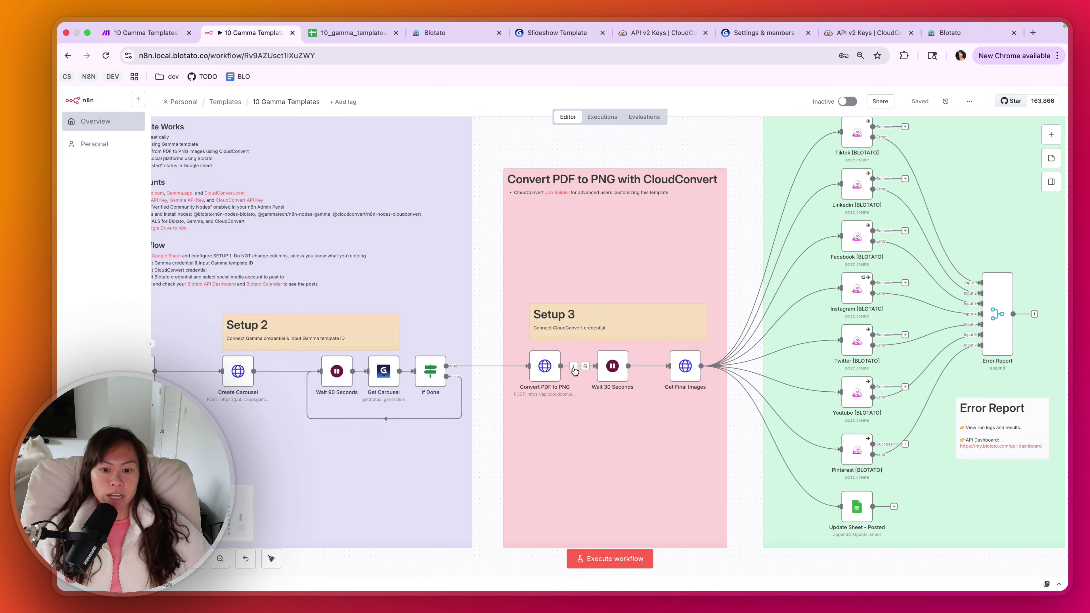
double_click(546, 370)
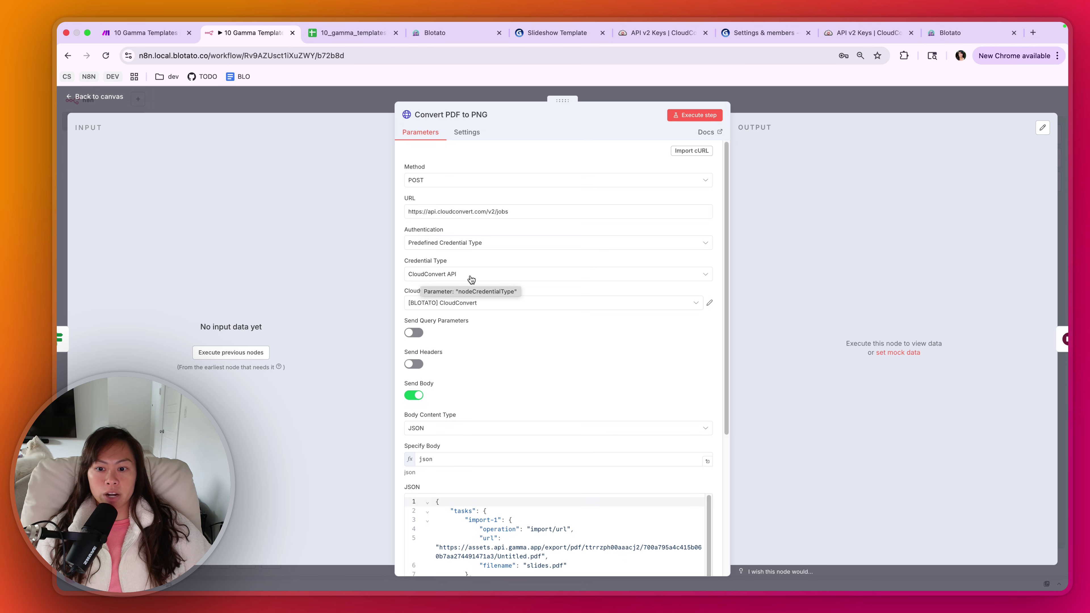
left_click(710, 302)
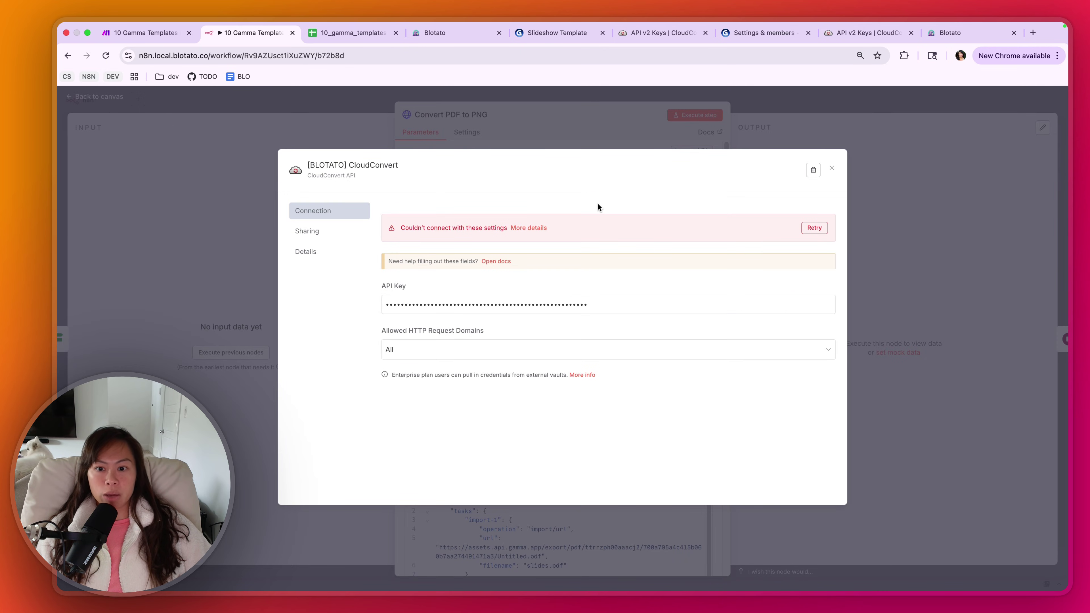
left_click_drag(400, 228, 477, 231)
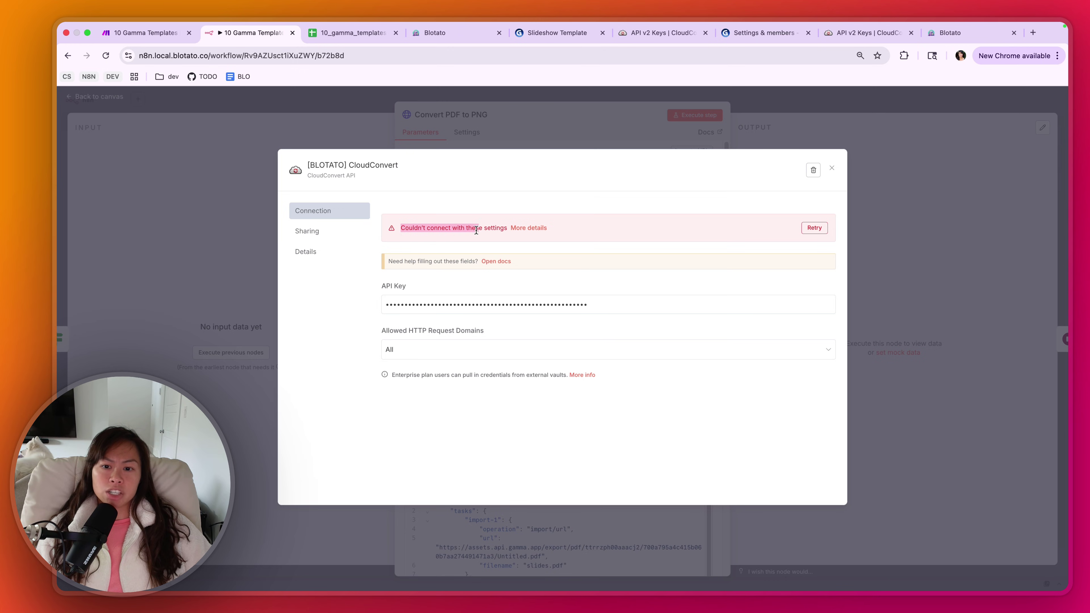
left_click_drag(388, 229, 448, 229)
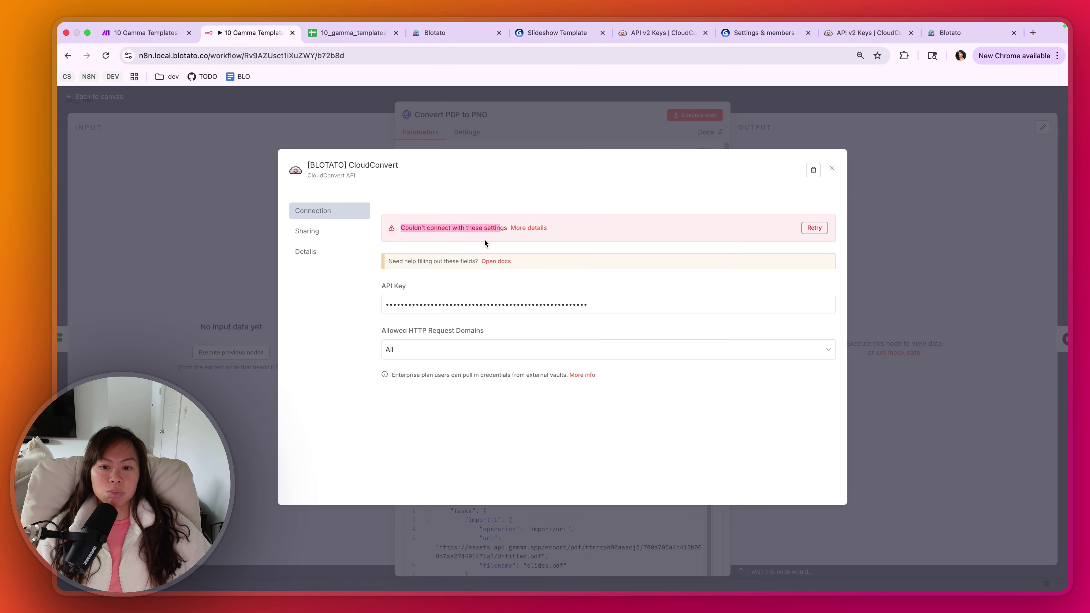
left_click(493, 236)
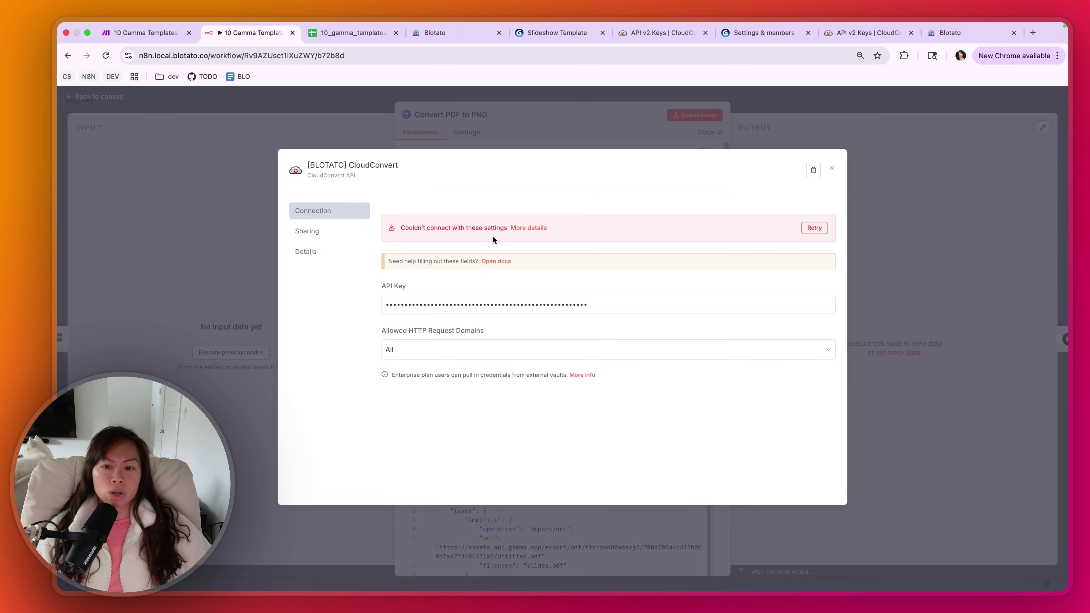
left_click_drag(508, 228, 376, 223)
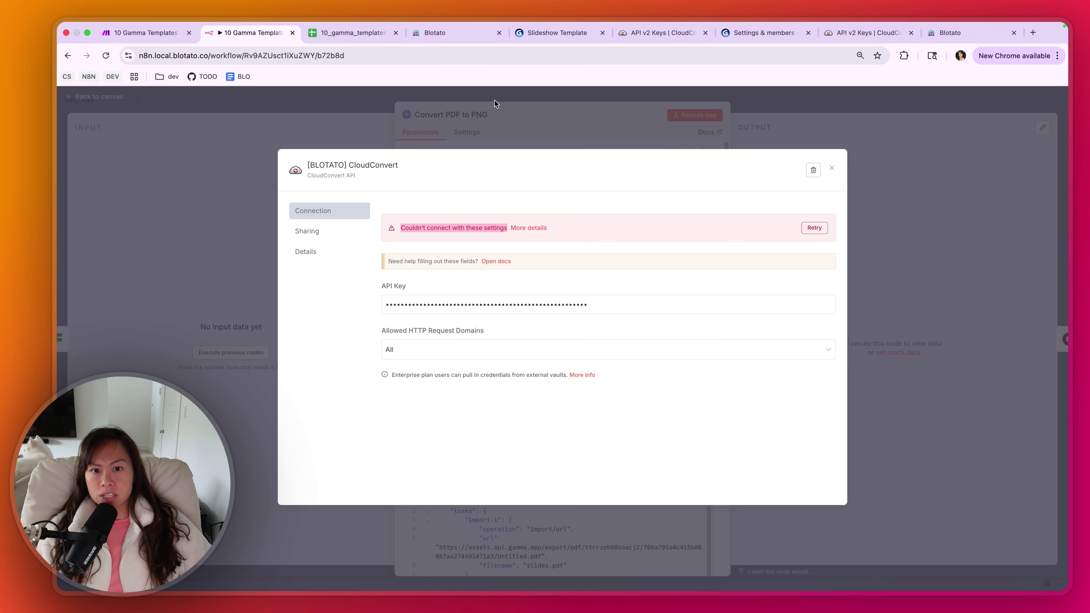
key("Escape")
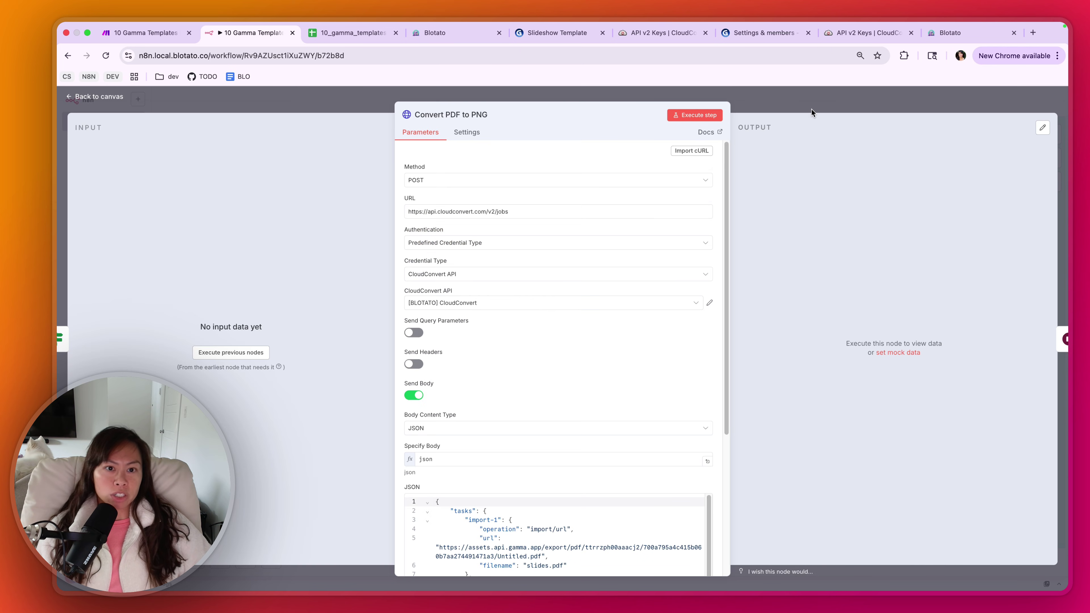
key("Escape")
scroll(634, 212, "right", 5)
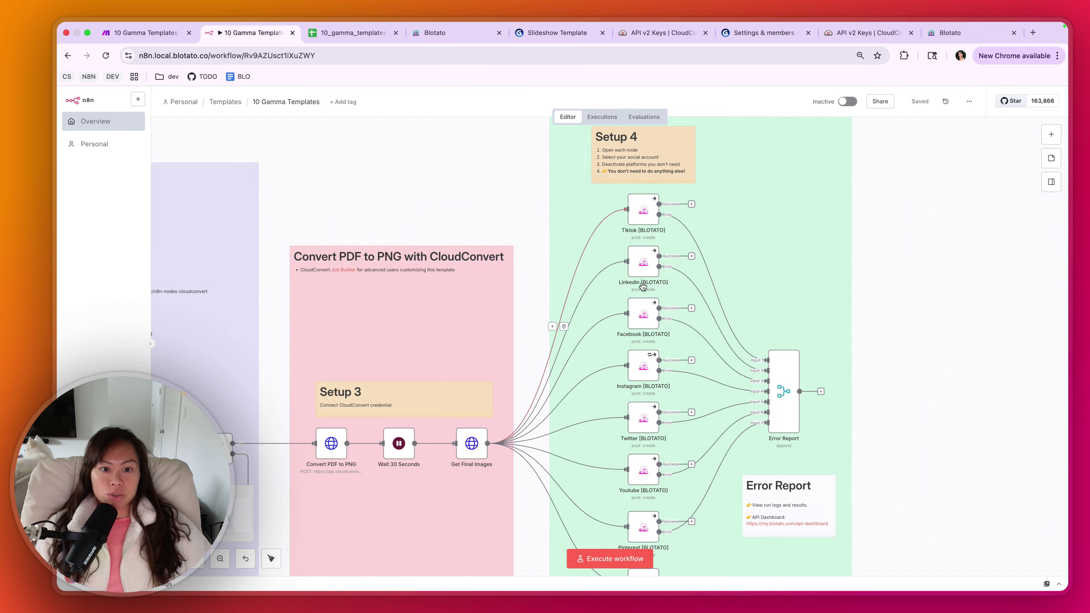
double_click(648, 218)
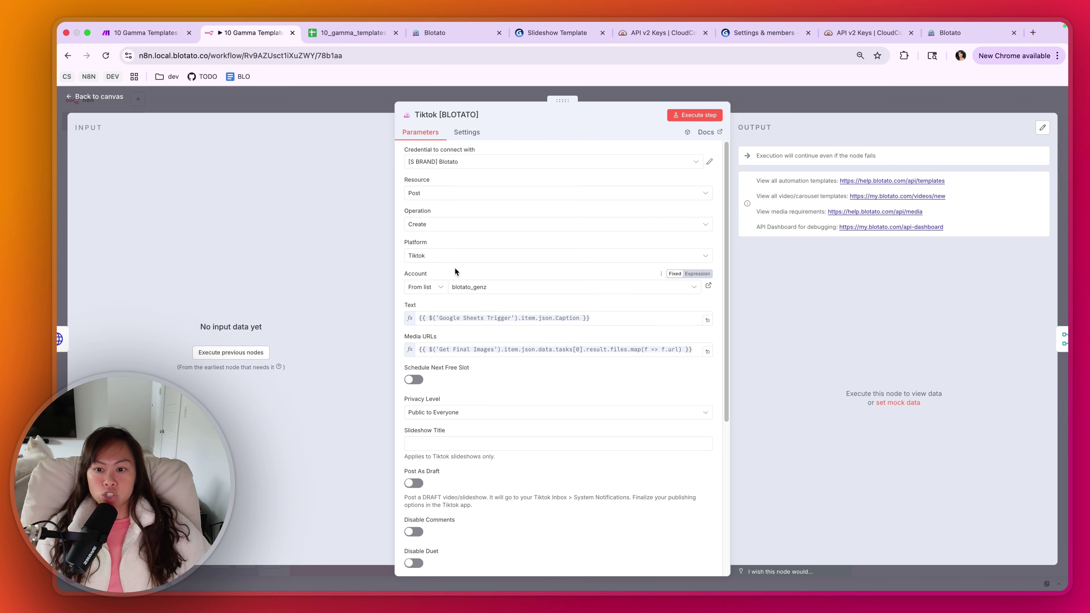
left_click(484, 258)
left_click(484, 258)
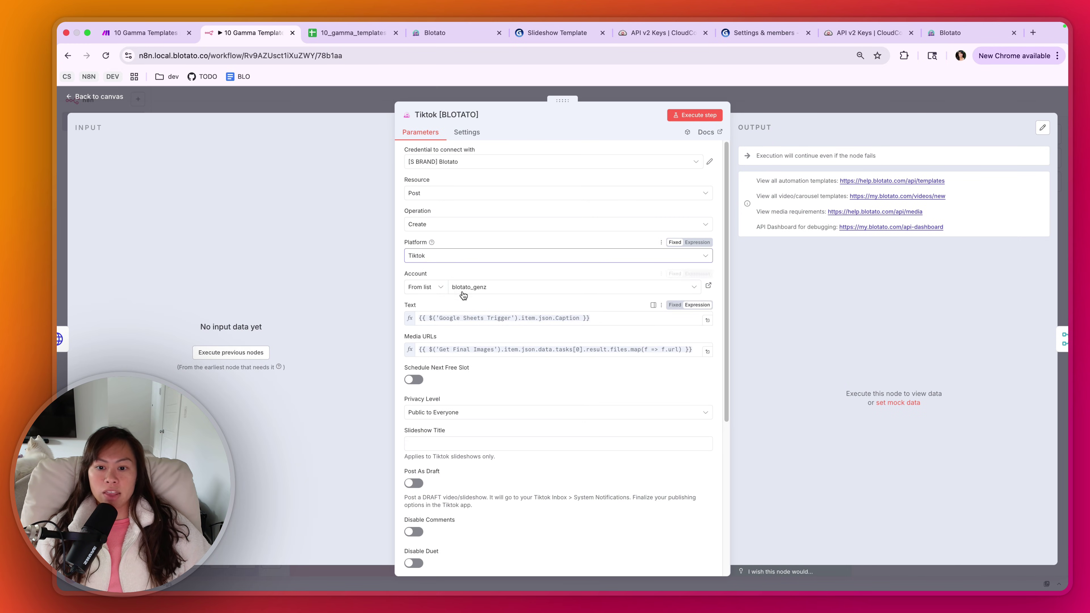
left_click(486, 290)
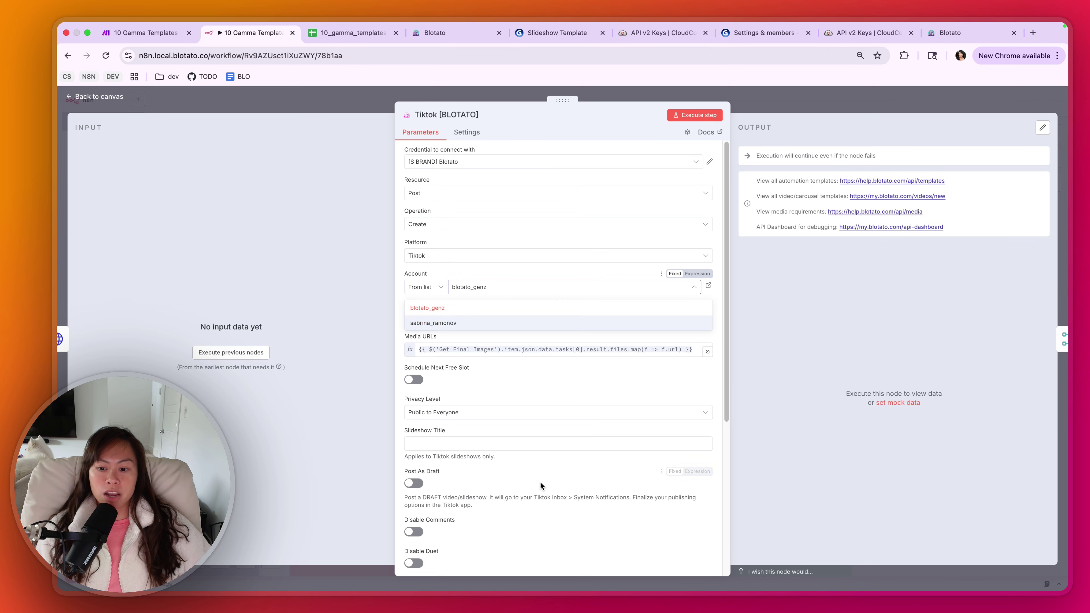
scroll(541, 487, "down", 5)
scroll(465, 518, "down", 2)
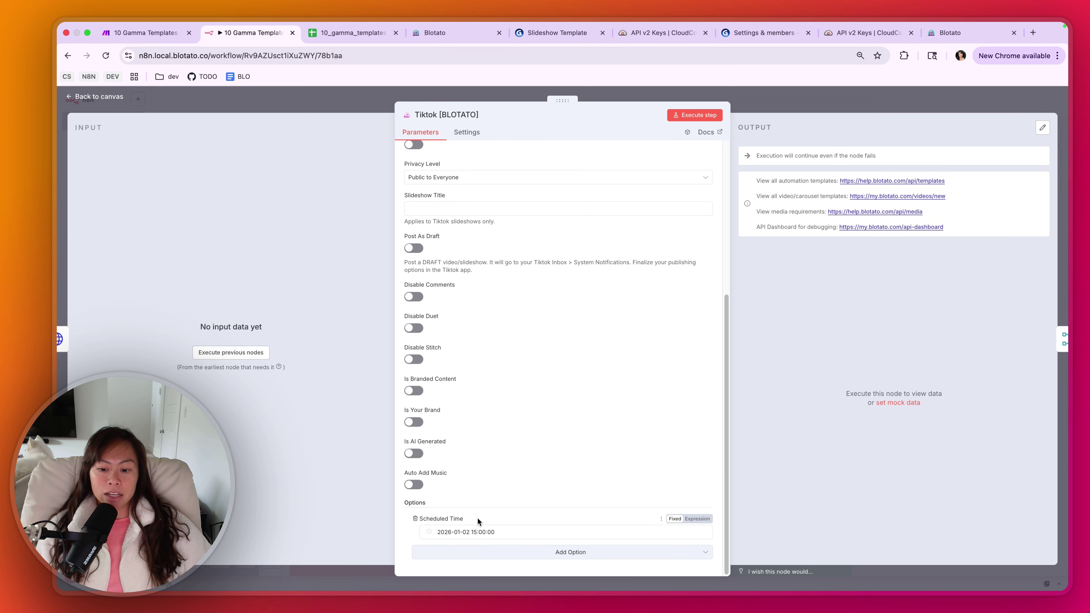
left_click(499, 538)
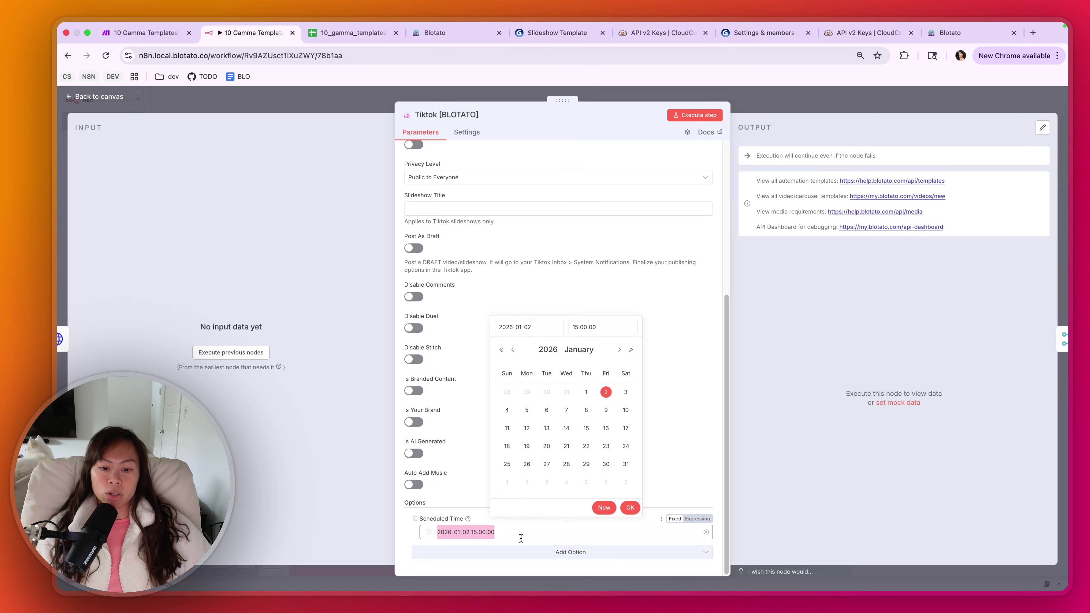
key("Escape")
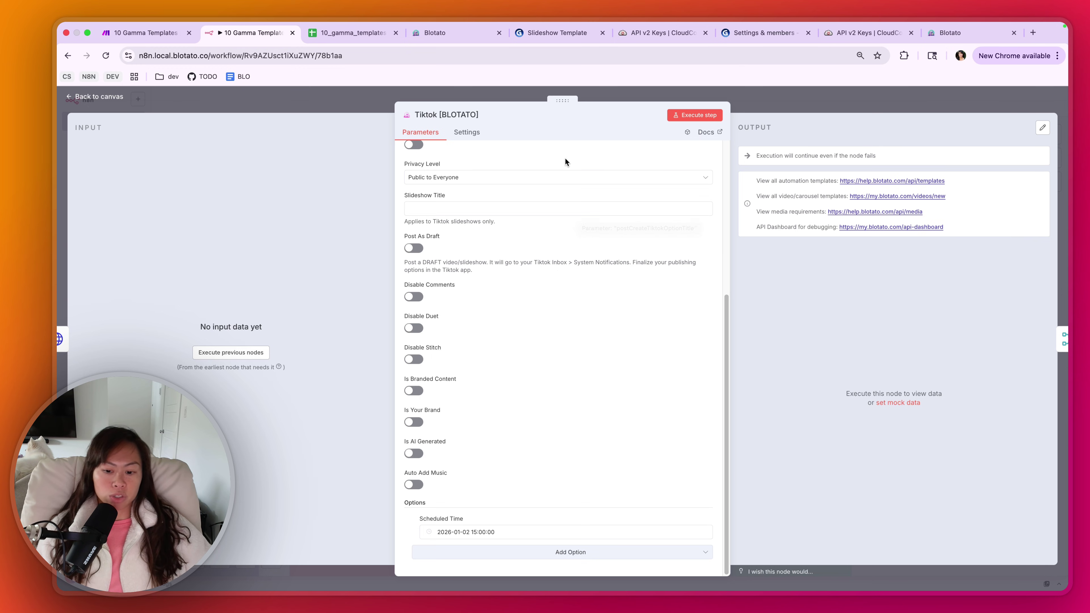
key("Escape")
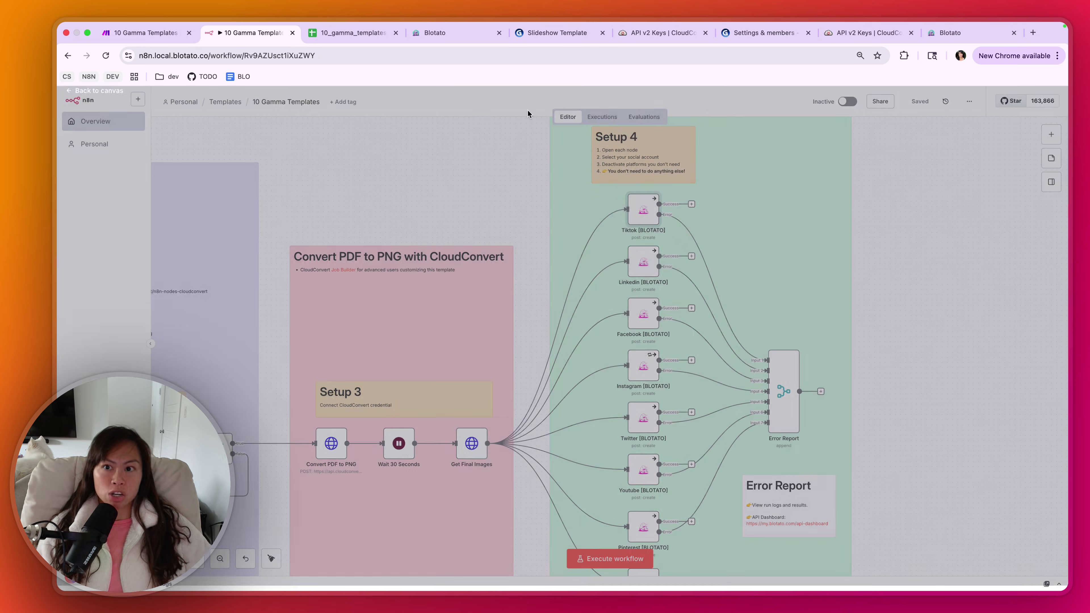
key("super+1")
- Set the Google Sheets trigger to start processing from all existing rows
scroll(443, 276, "down", 2)
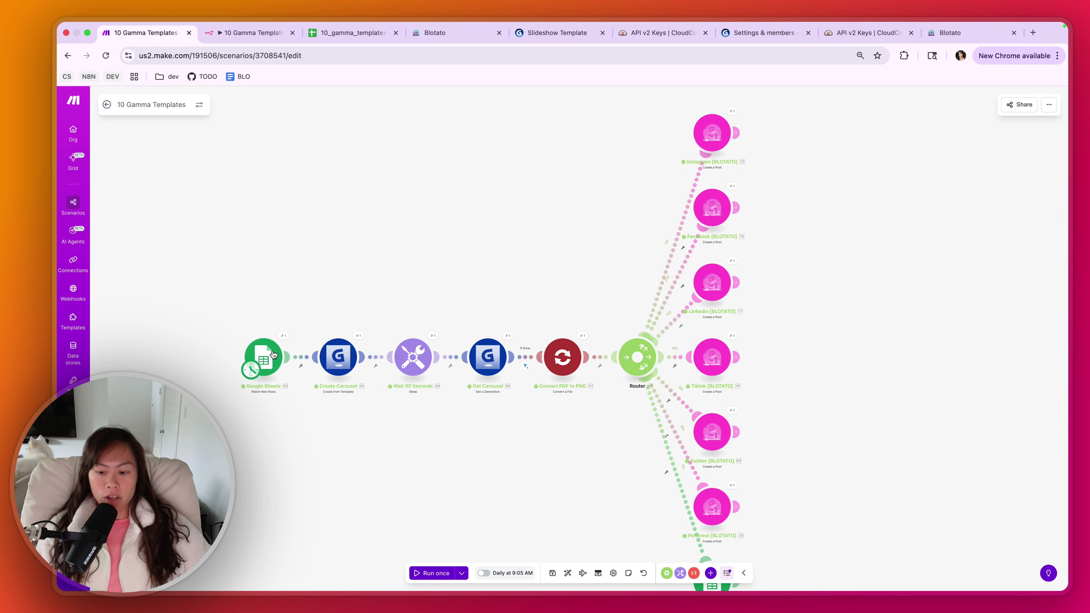
scroll(251, 361, "up", 3)
right_click(237, 278)
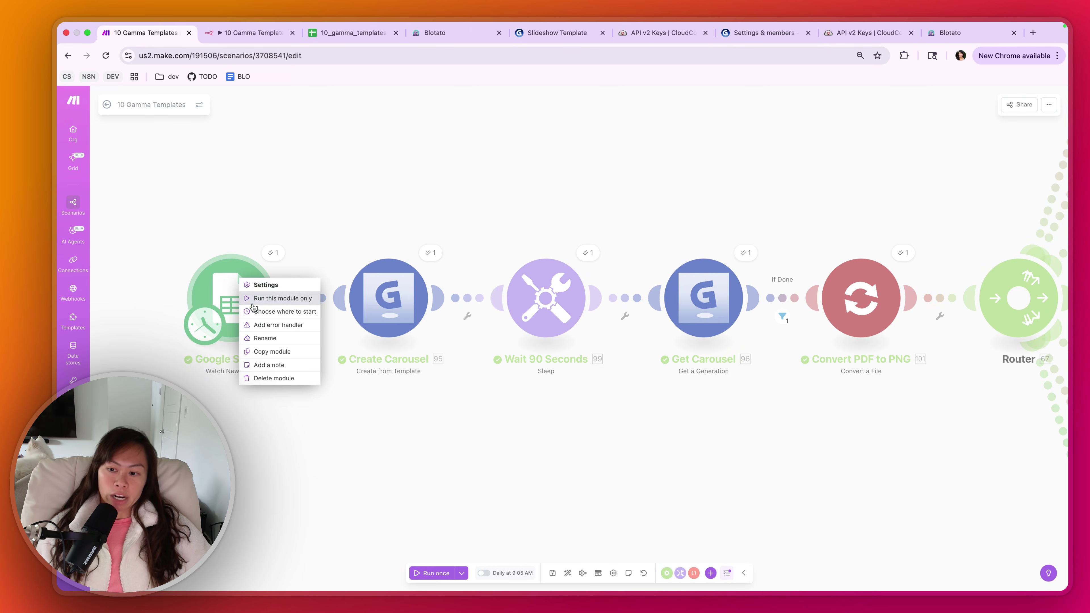
left_click(298, 316)
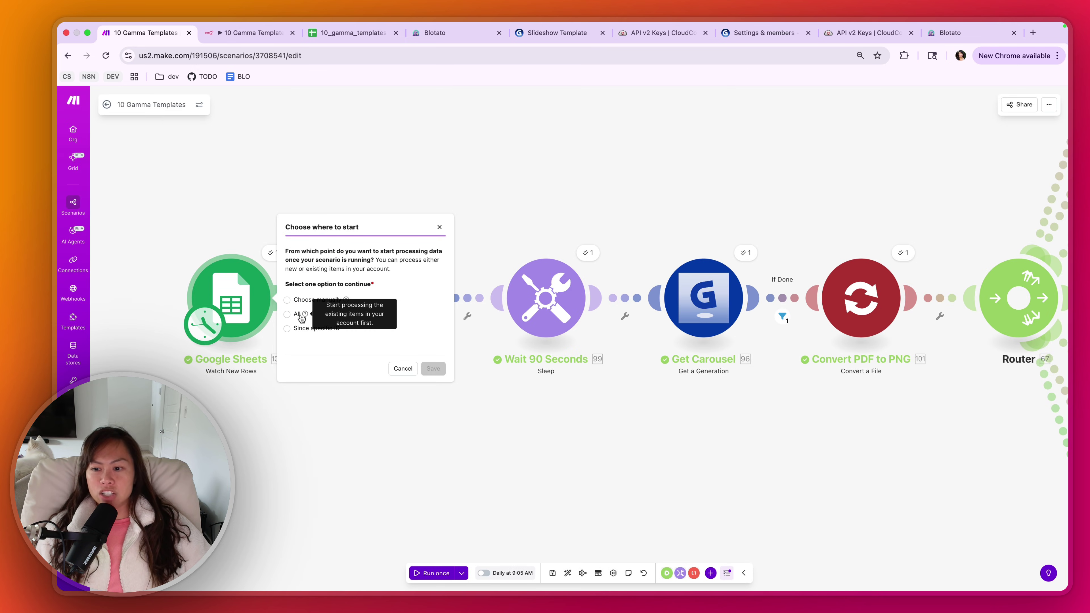
left_click(287, 314)
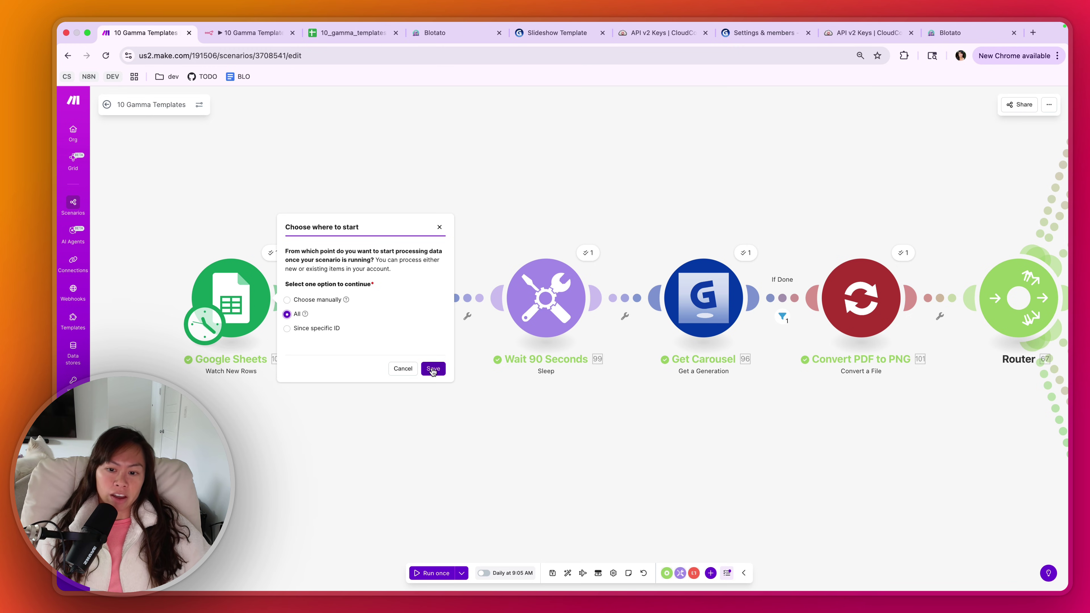
left_click(403, 369)
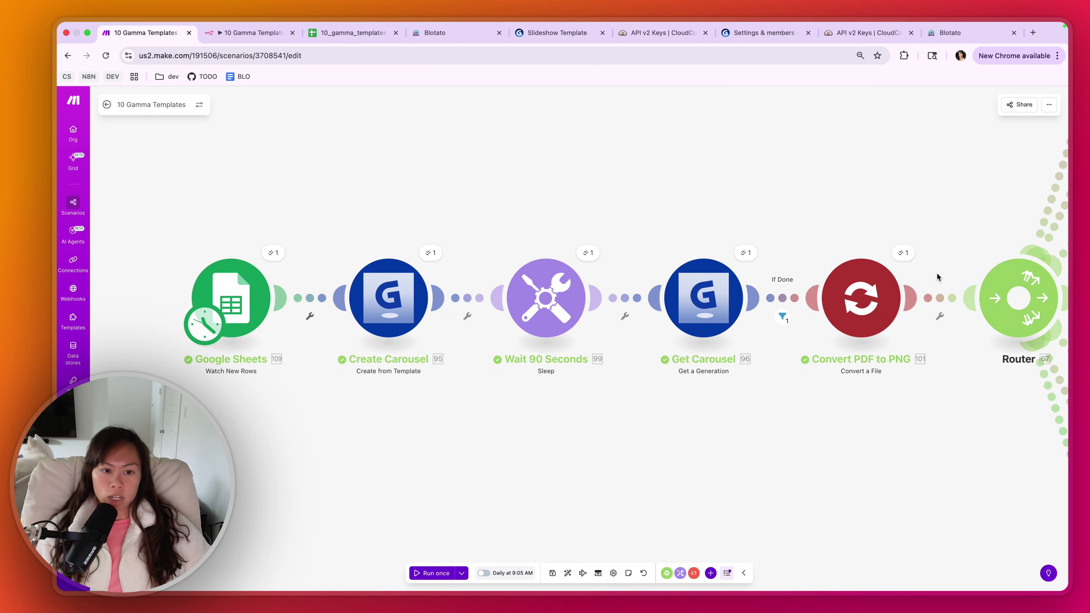
- Look at rerunning with existing data from the 12/20/2025 10:22:07 AM run, then dismiss
left_click(462, 573)
left_click(451, 511)
left_click(450, 541)
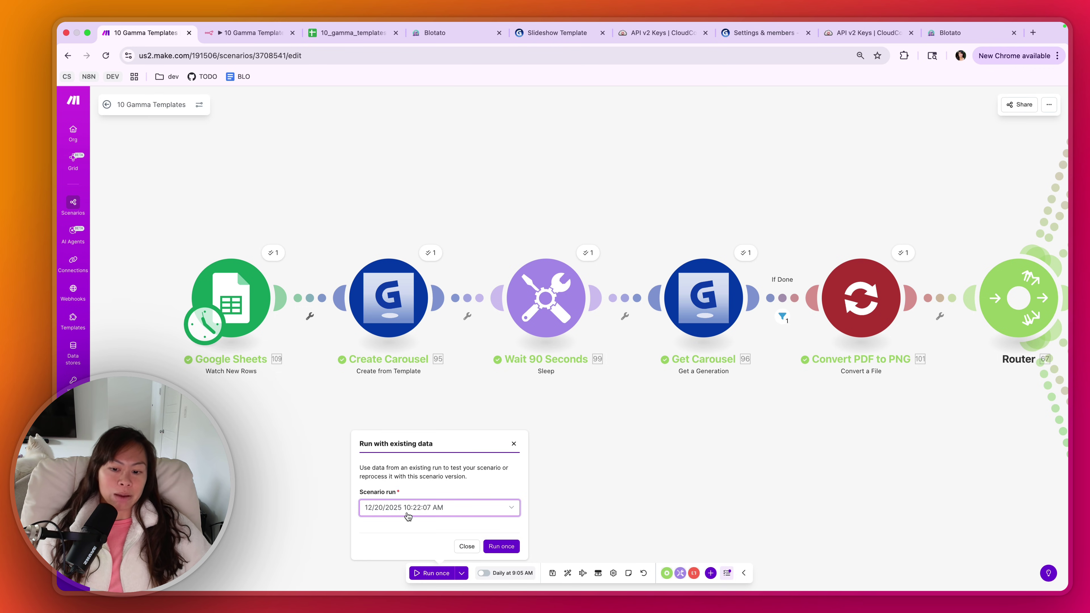
left_click(487, 199)
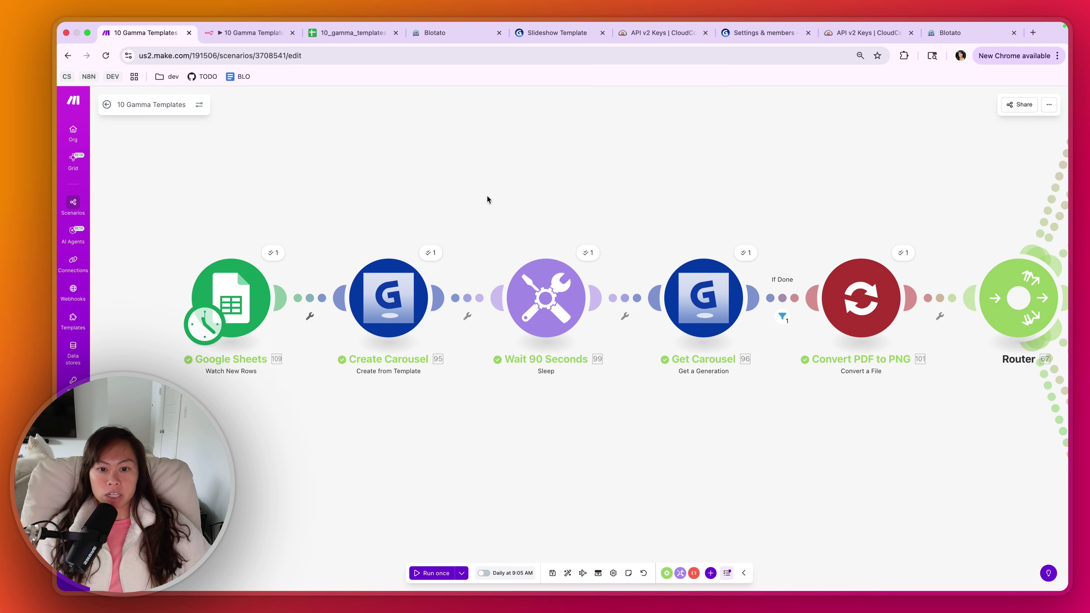
- Inspect the CloudConvert and LinkedIn Blotato run outputs, including the post submission ID, then open Blotato
scroll(579, 217, "down", 5)
scroll(567, 232, "up", 4)
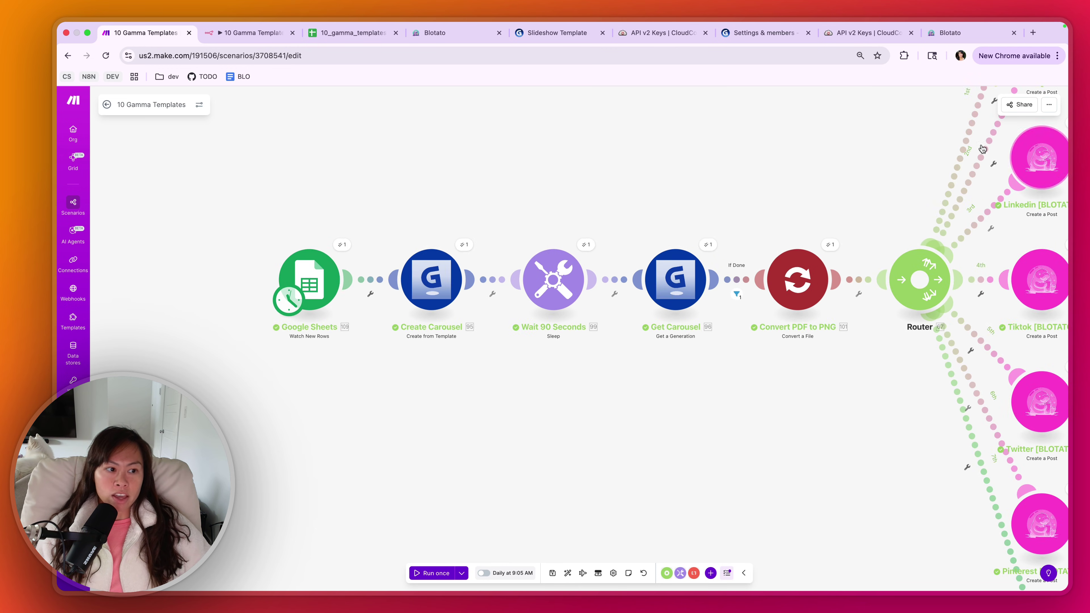
scroll(561, 243, "right", 8)
scroll(561, 244, "down", 2)
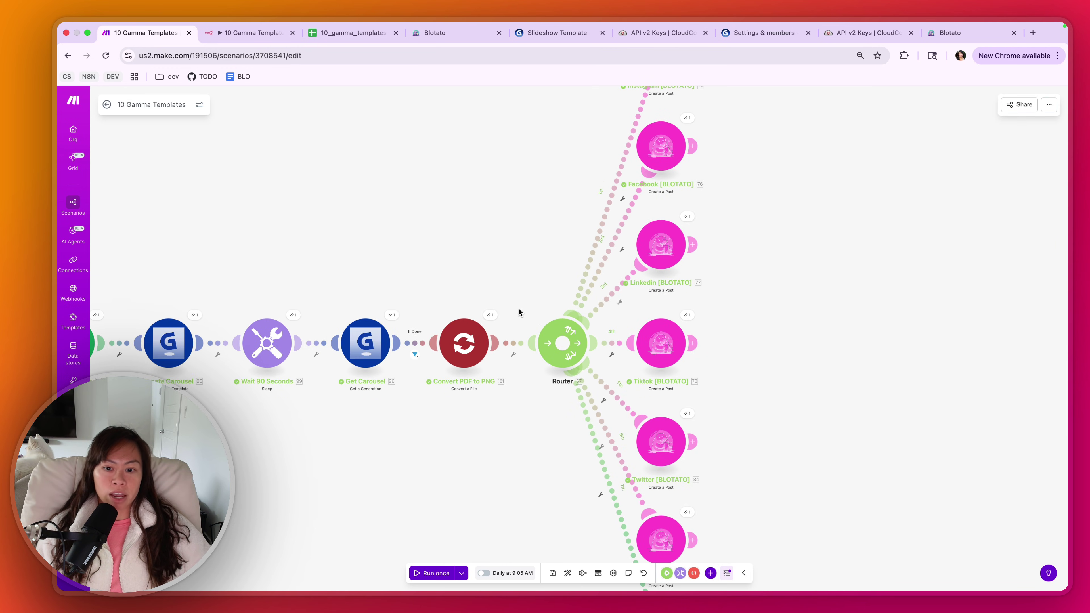
left_click(492, 317)
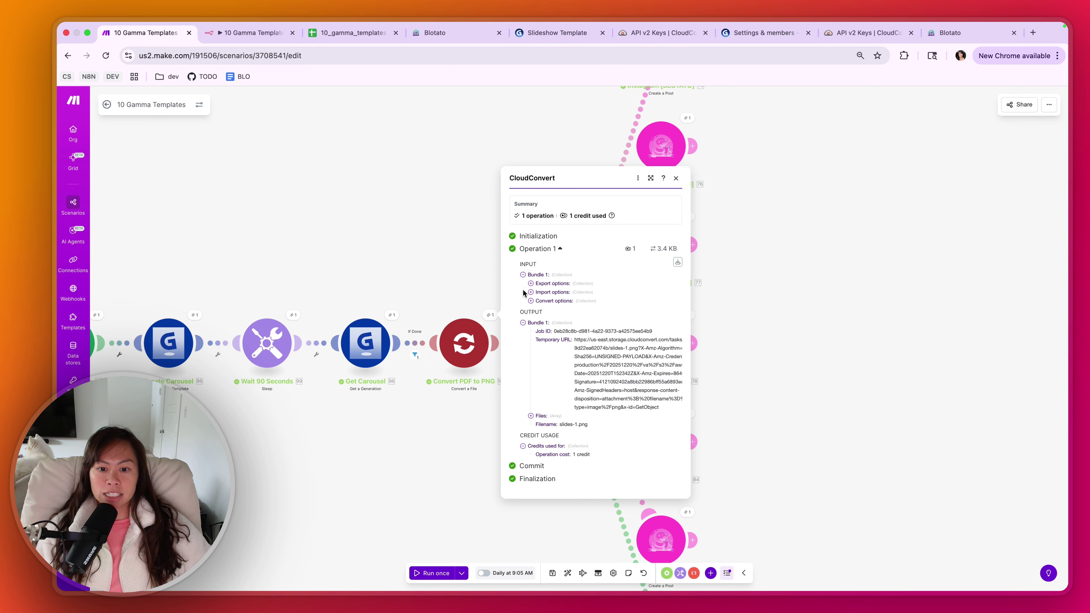
left_click(777, 297)
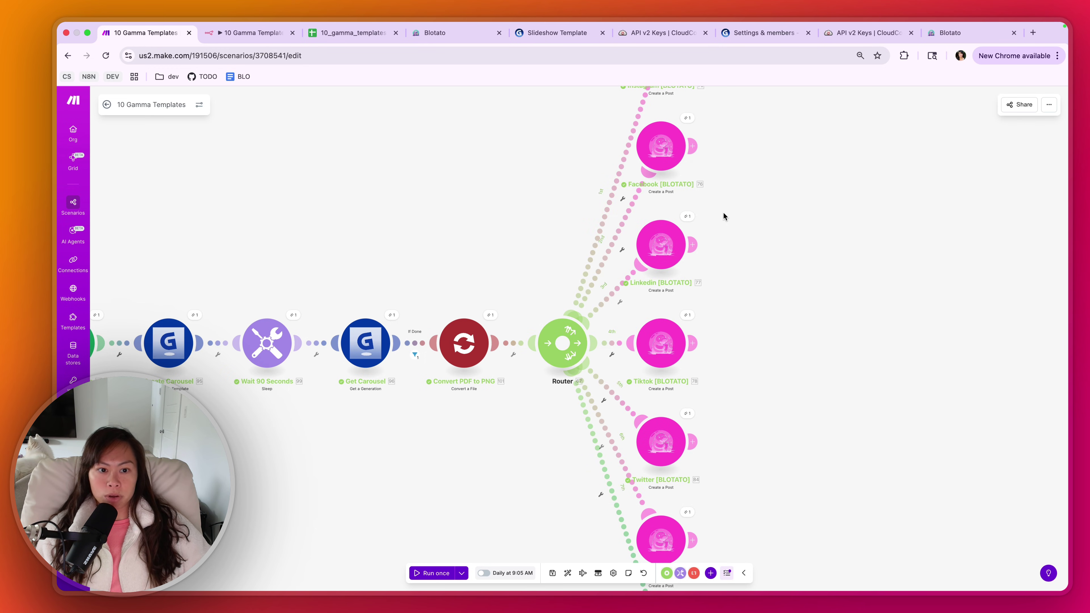
left_click(687, 216)
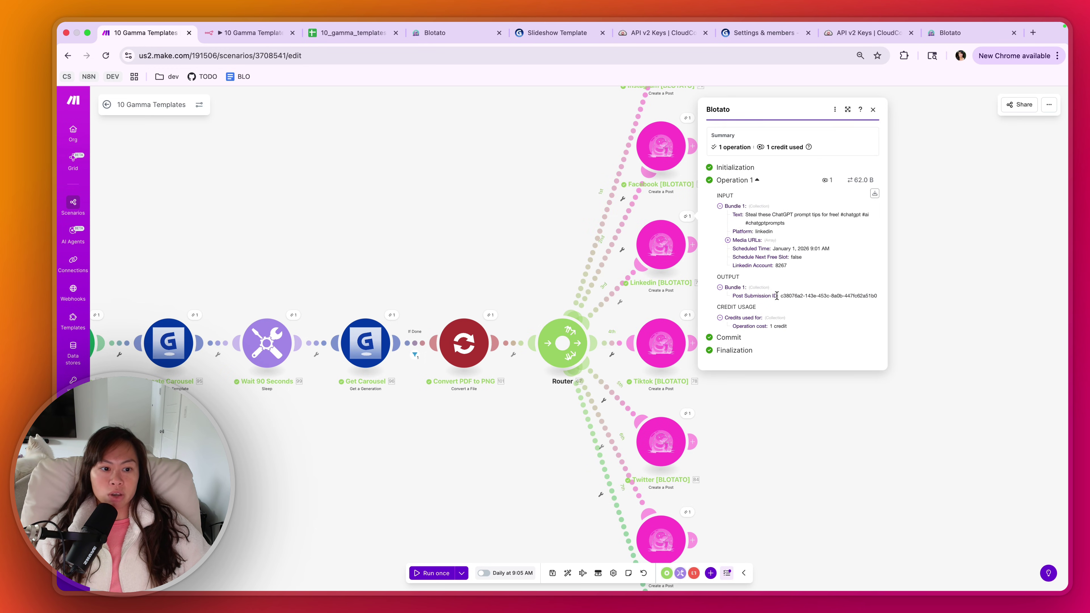
left_click_drag(777, 296, 876, 296)
left_click(776, 325)
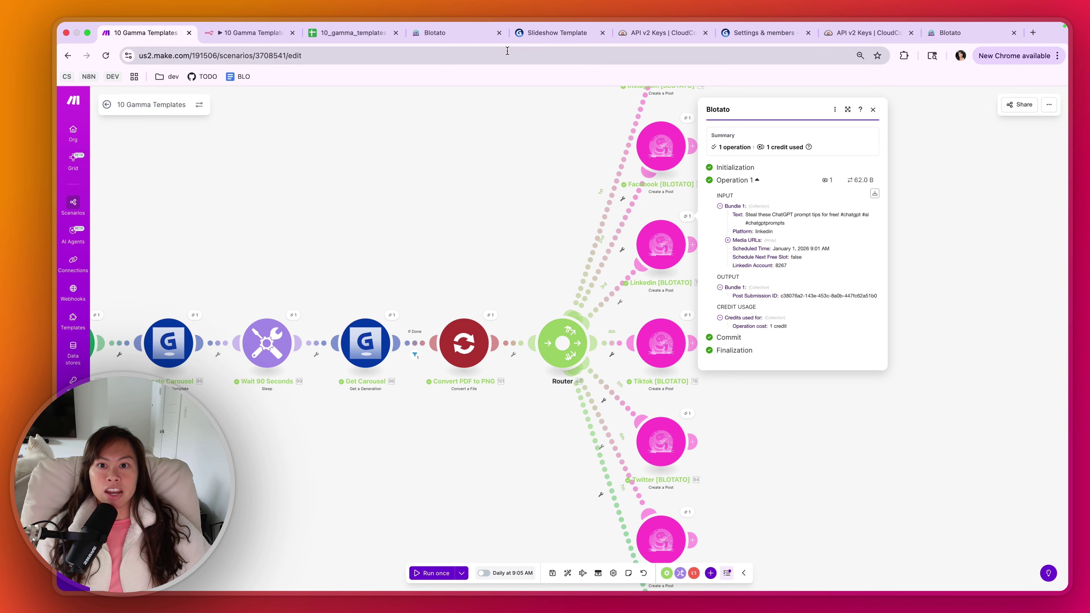
left_click(456, 35)
left_click(79, 214)
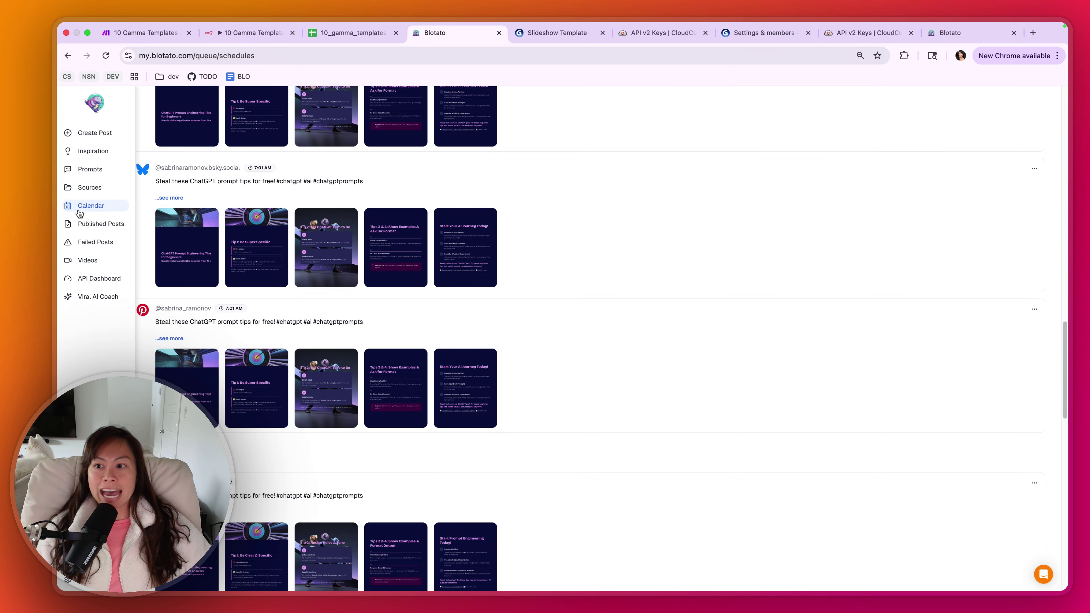
left_click(79, 213)
scroll(244, 218, "down", 10)
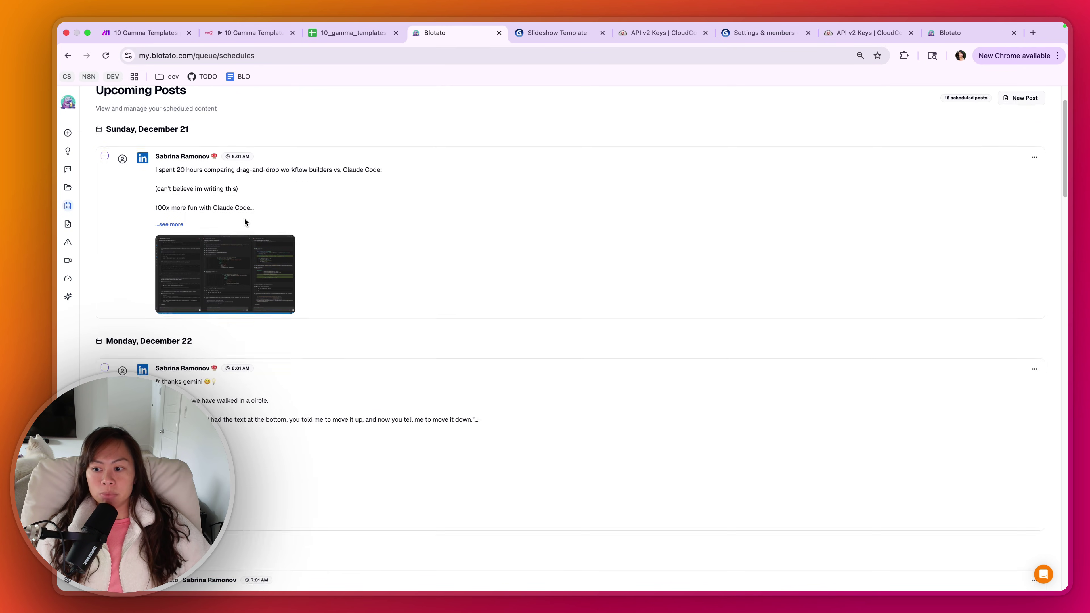
left_click_drag(104, 298, 258, 290)
scroll(257, 290, "down", 8)
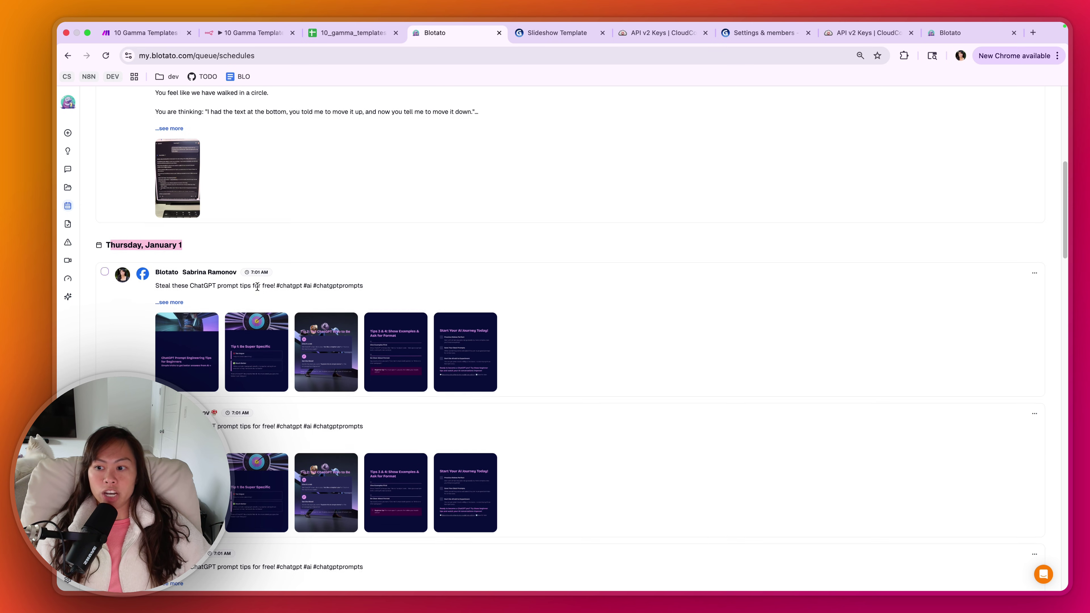
scroll(331, 376, "down", 15)
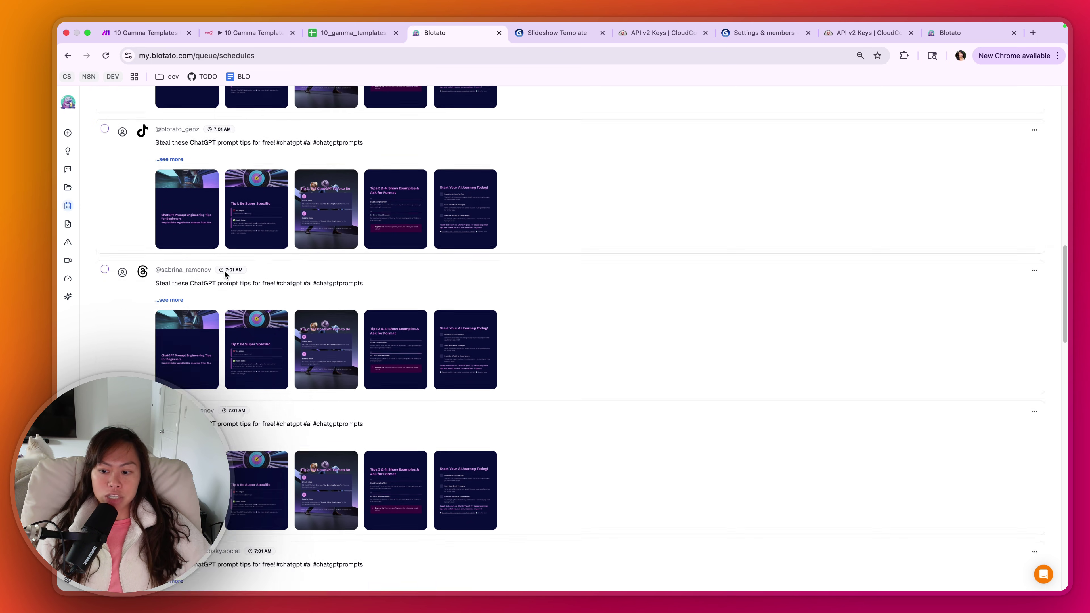
left_click_drag(106, 326, 271, 316)
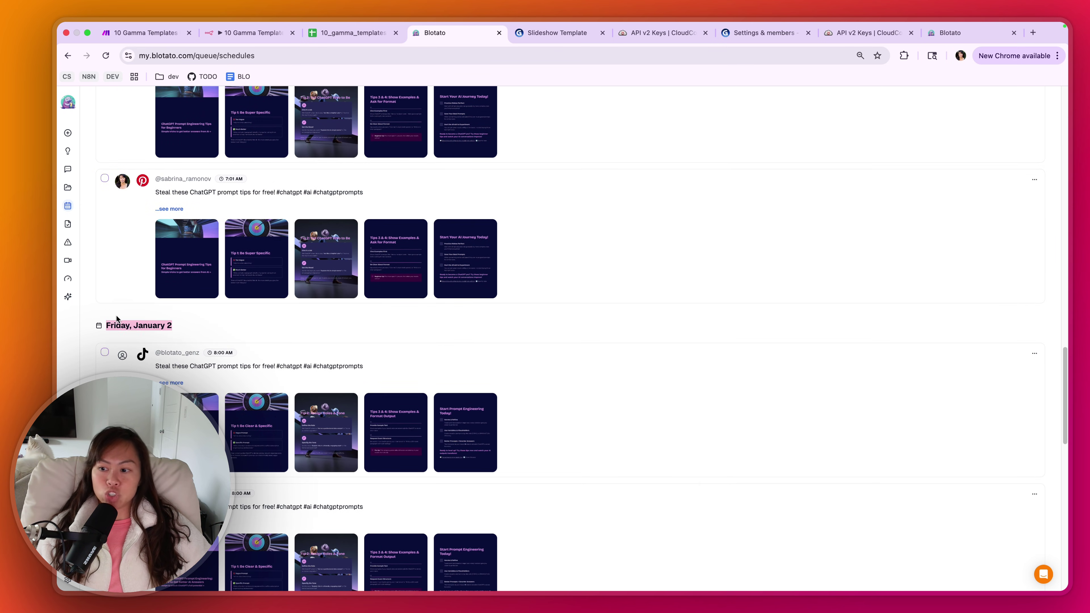
scroll(270, 316, "down", 3)
scroll(257, 330, "down", 10)
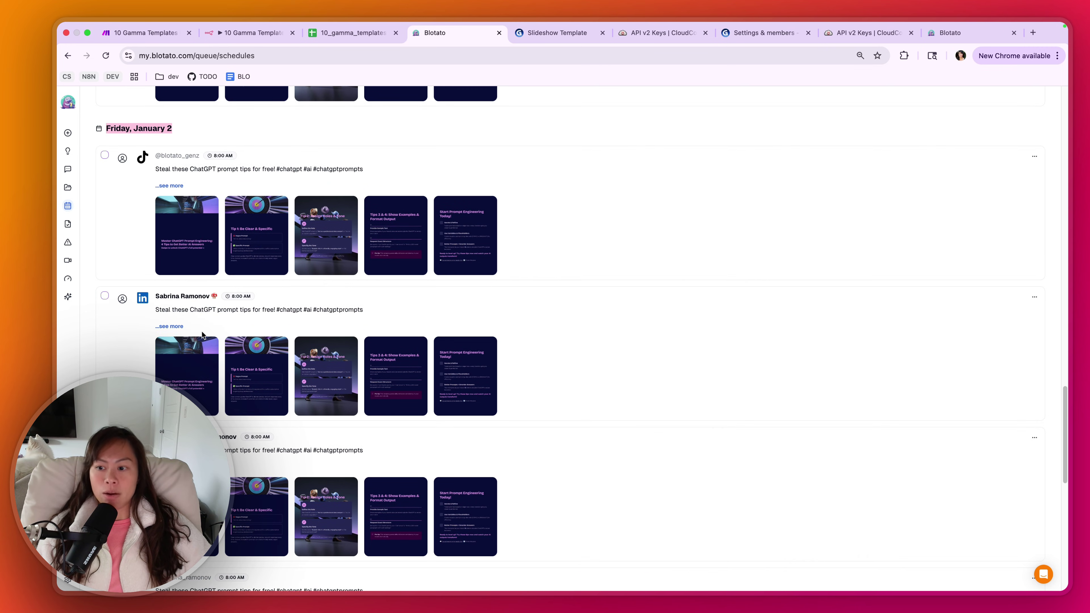
scroll(286, 456, "down", 6)
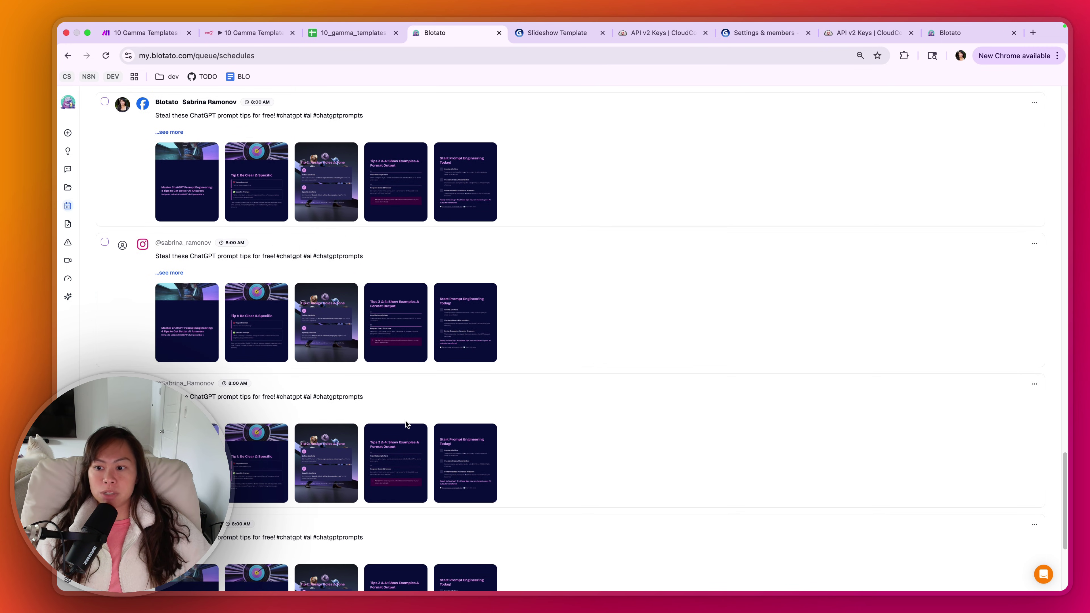
mouse_move(98, 216)
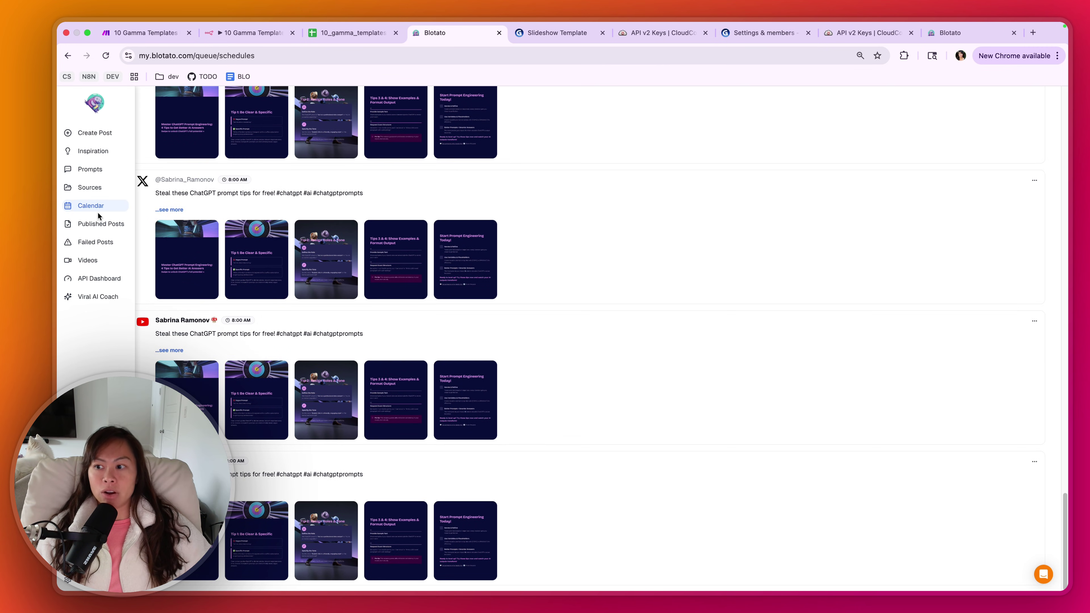
scroll(503, 239, "up", 20)
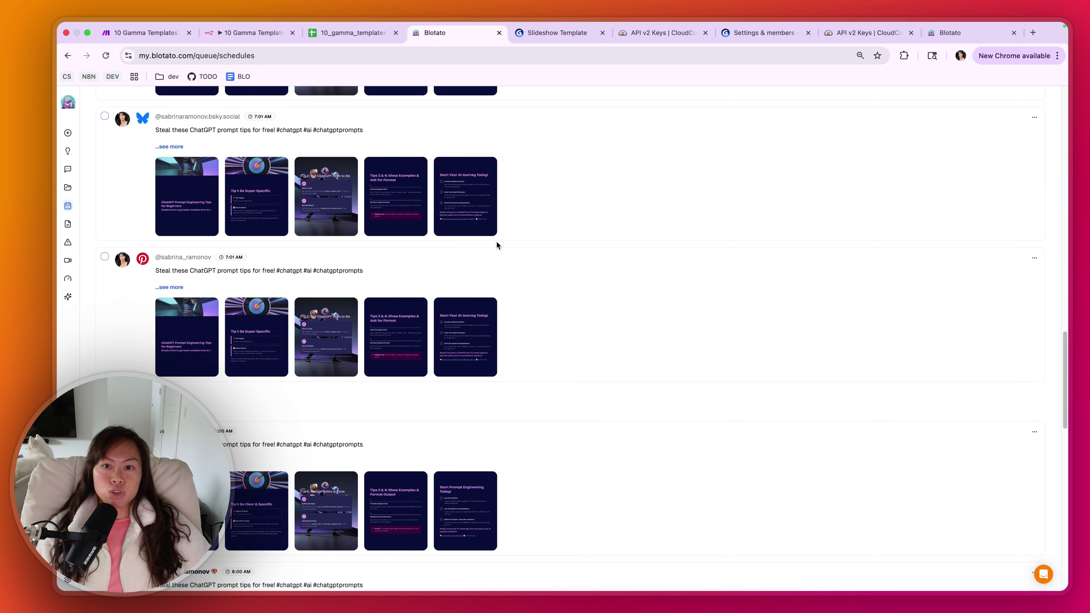
mouse_move(71, 297)
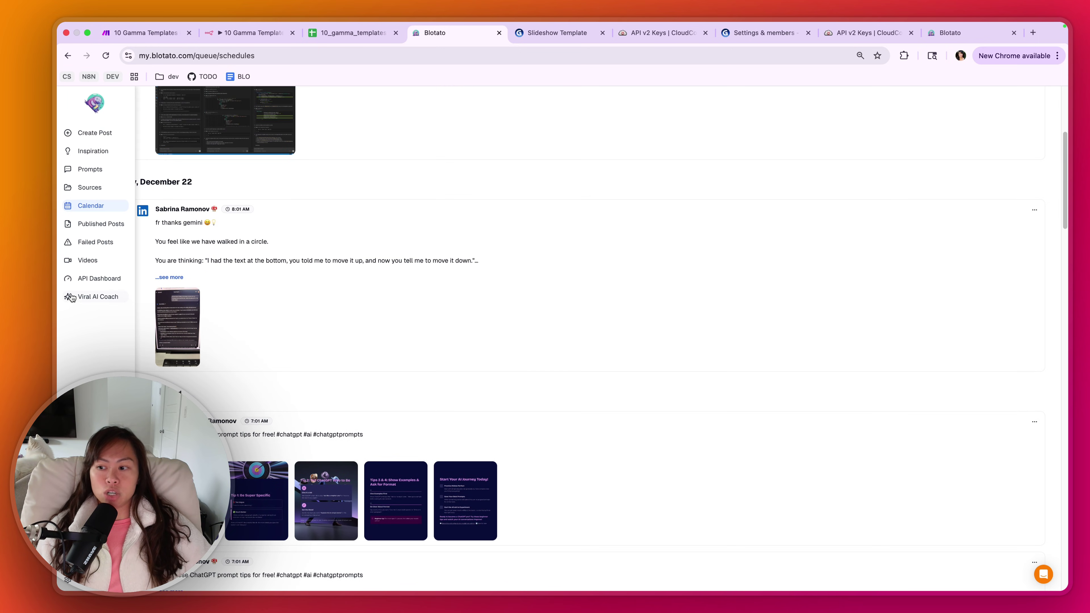
- Review Blotato's API request log and expand a request to find its post submission ID
left_click(92, 282)
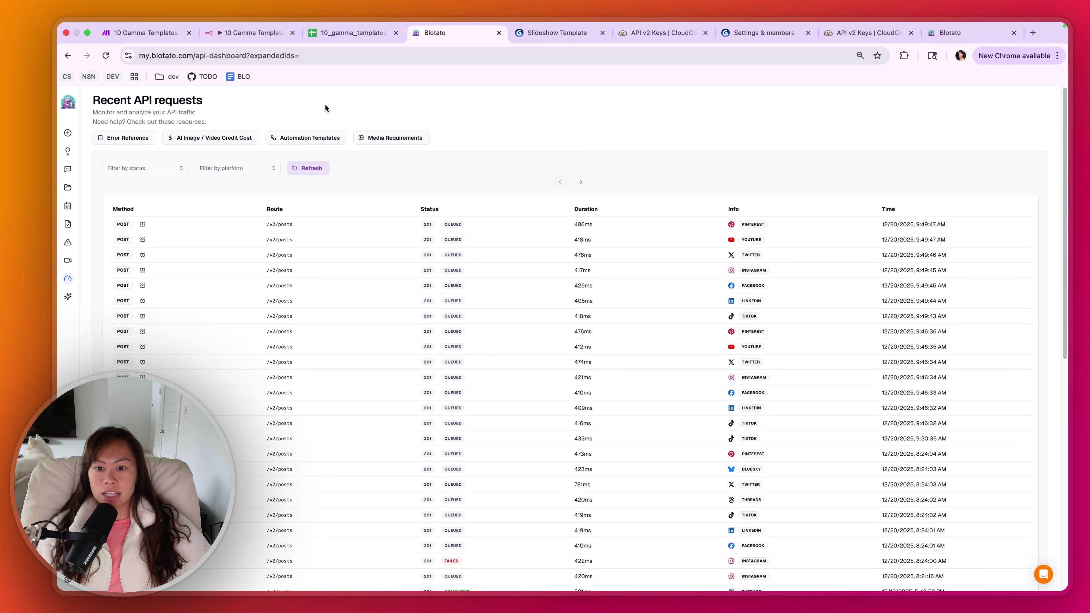
scroll(511, 258, "down", 3)
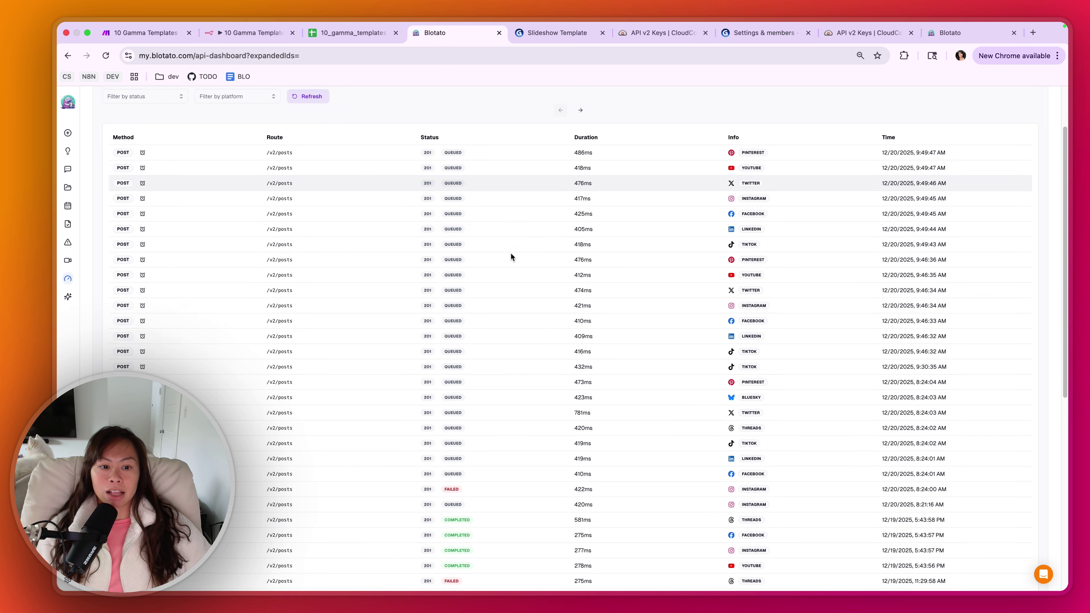
scroll(334, 420, "down", 5)
scroll(318, 408, "up", 4)
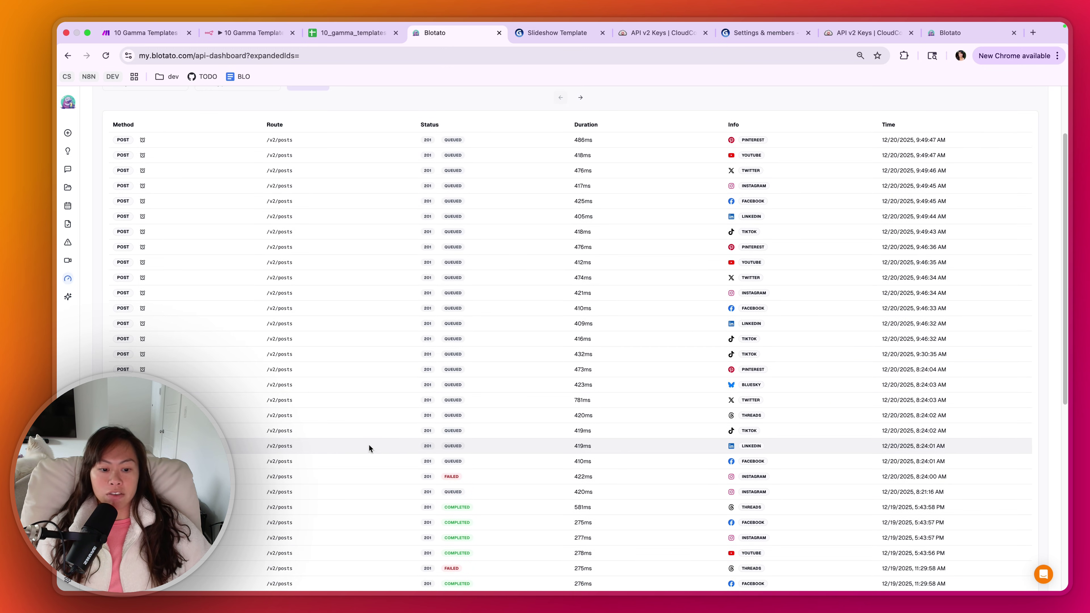
left_click(360, 473)
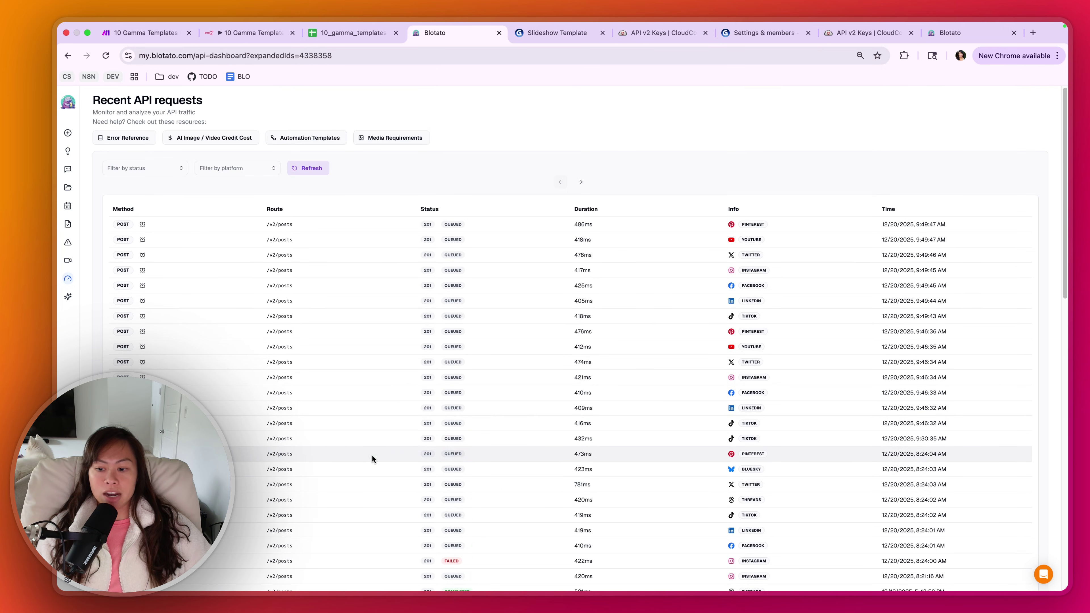
scroll(372, 456, "down", 20)
scroll(107, 183, "up", 10)
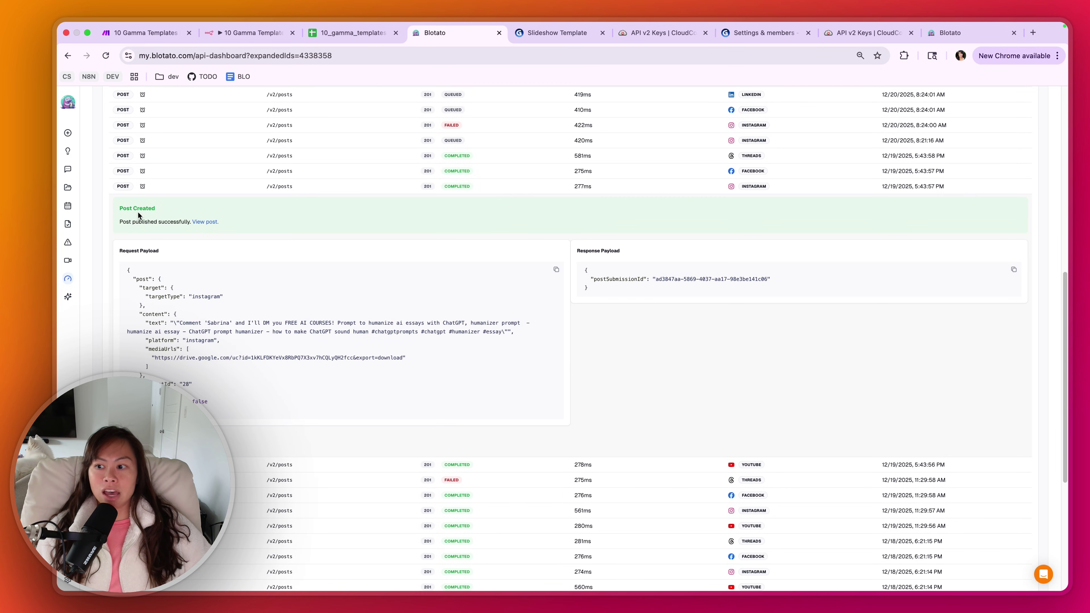
left_click_drag(794, 287, 640, 277)
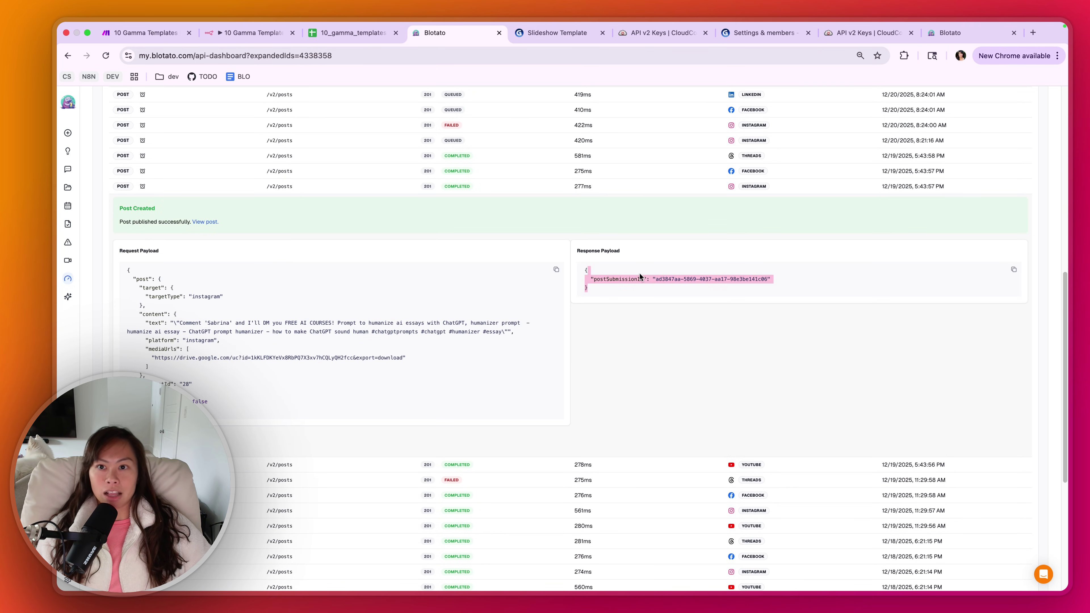
- Go back to the Gamma Slideshow Template showing its gammaId
key("ctrl+Tab")
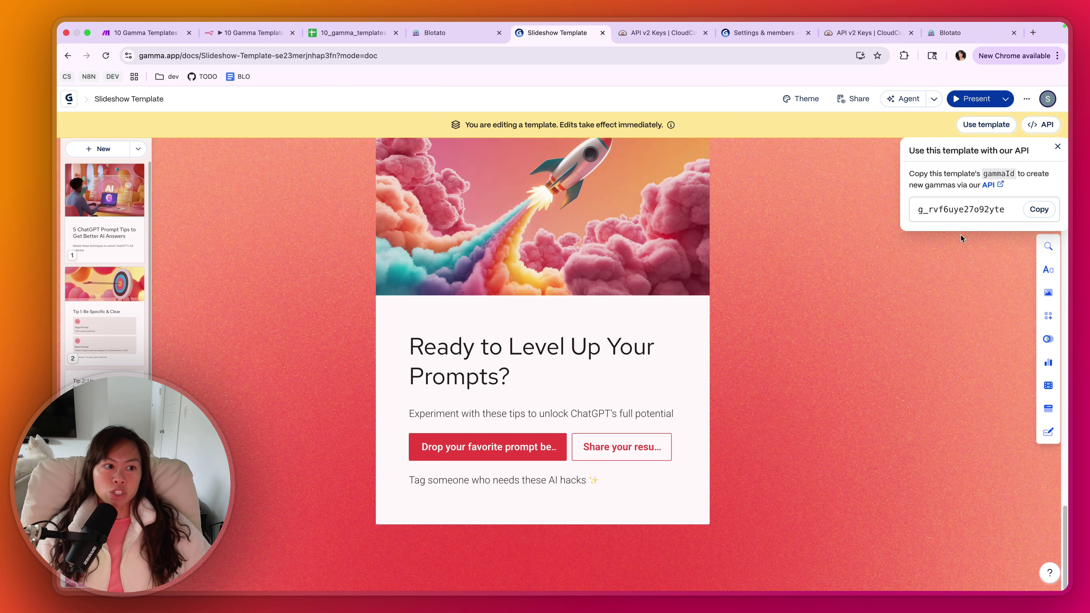
scroll(708, 231, "up", 10)
scroll(718, 282, "down", 10)
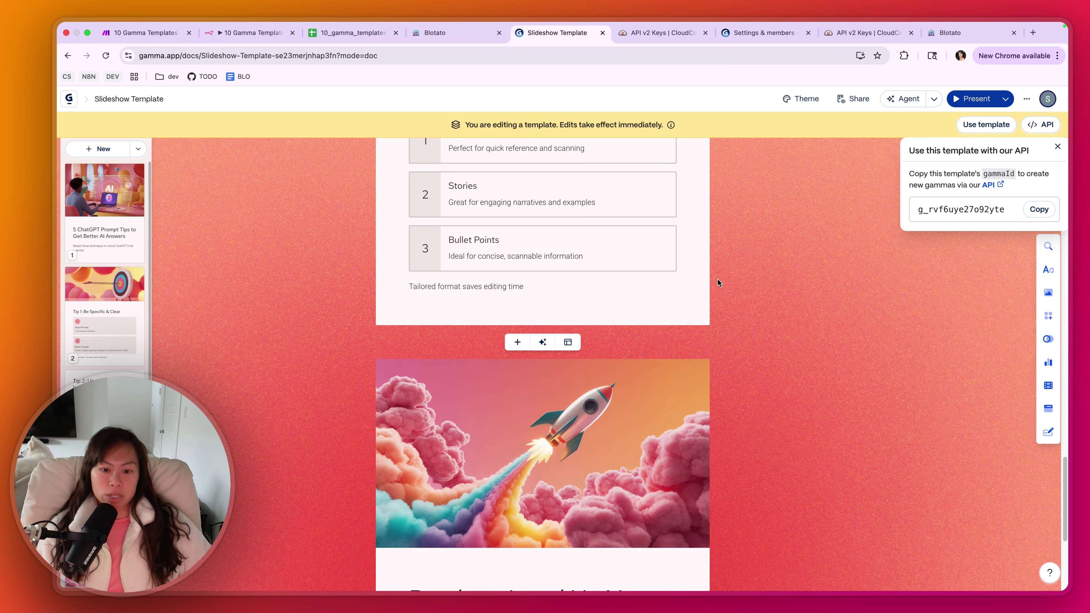
- Replace the Create Carousel body's gammaId in n8n with the Slideshow Template ID g_rvf6uye27o92yte
left_click(1039, 209)
key("super+2")
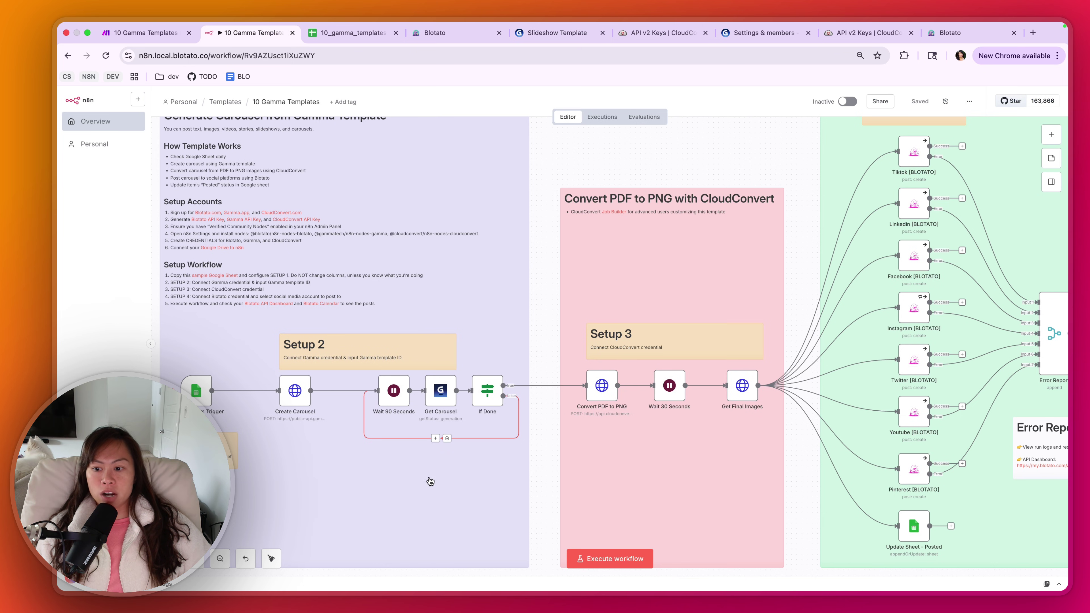
double_click(303, 394)
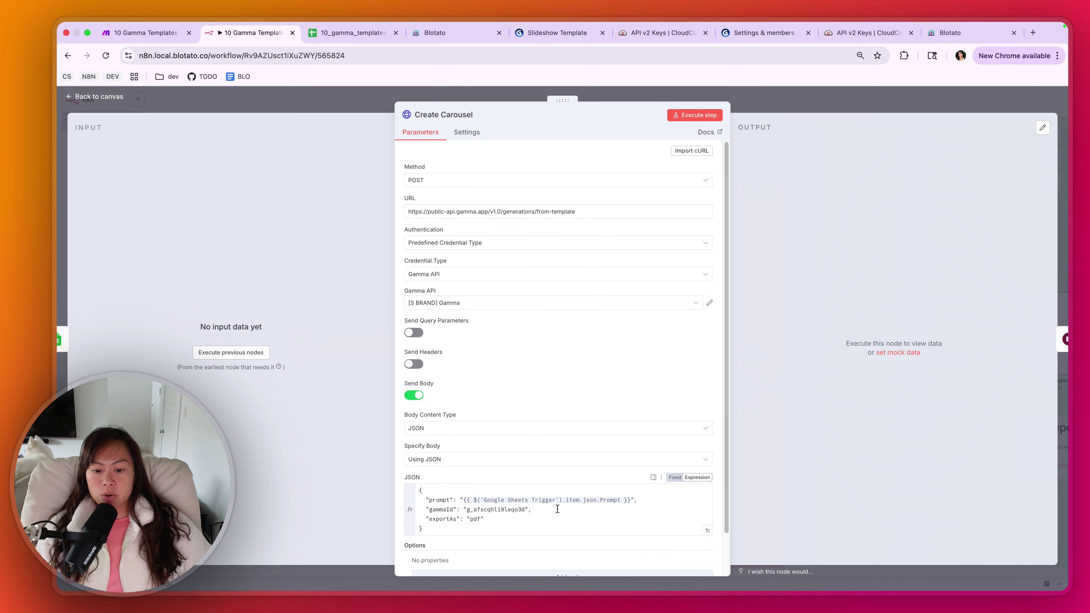
left_click_drag(527, 509, 466, 510)
key("super+v")
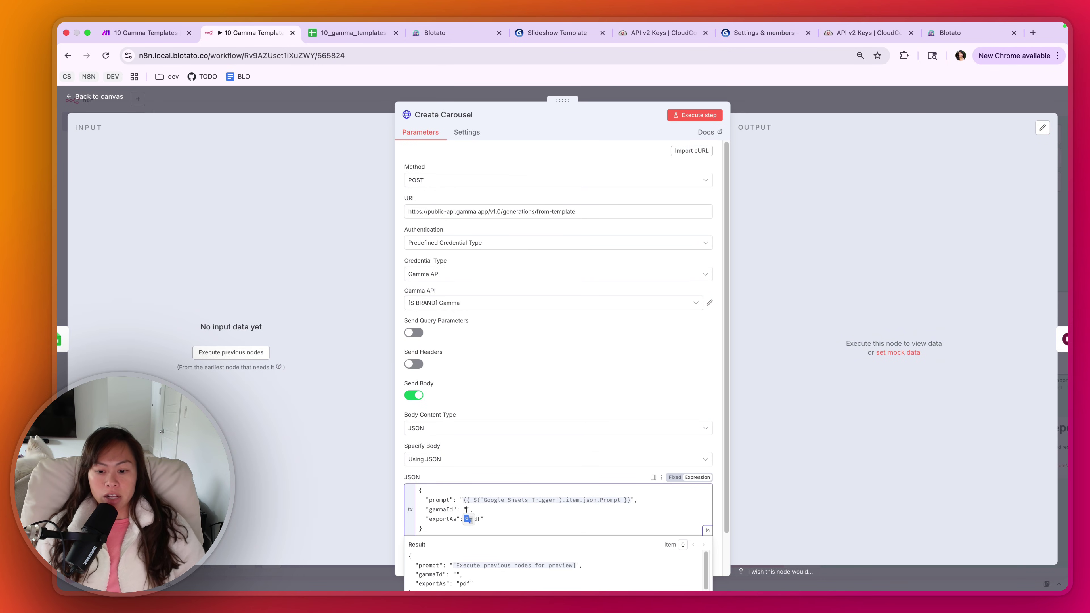
left_click(903, 578)
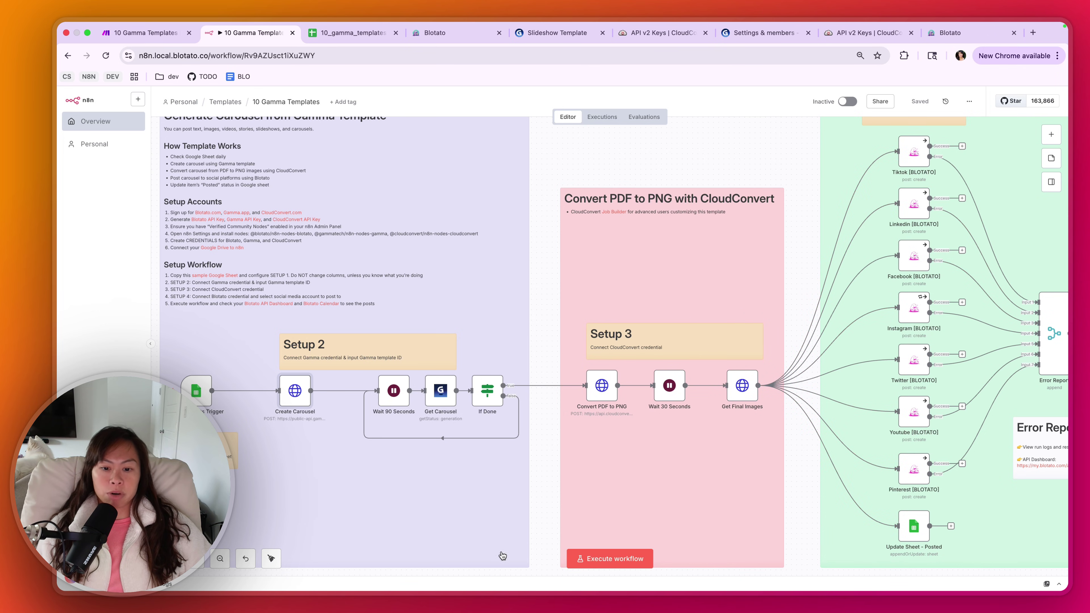
- Test-run the 10 Gamma Templates workflow so every node, including all Blotato posts, passes one item
left_click(576, 566)
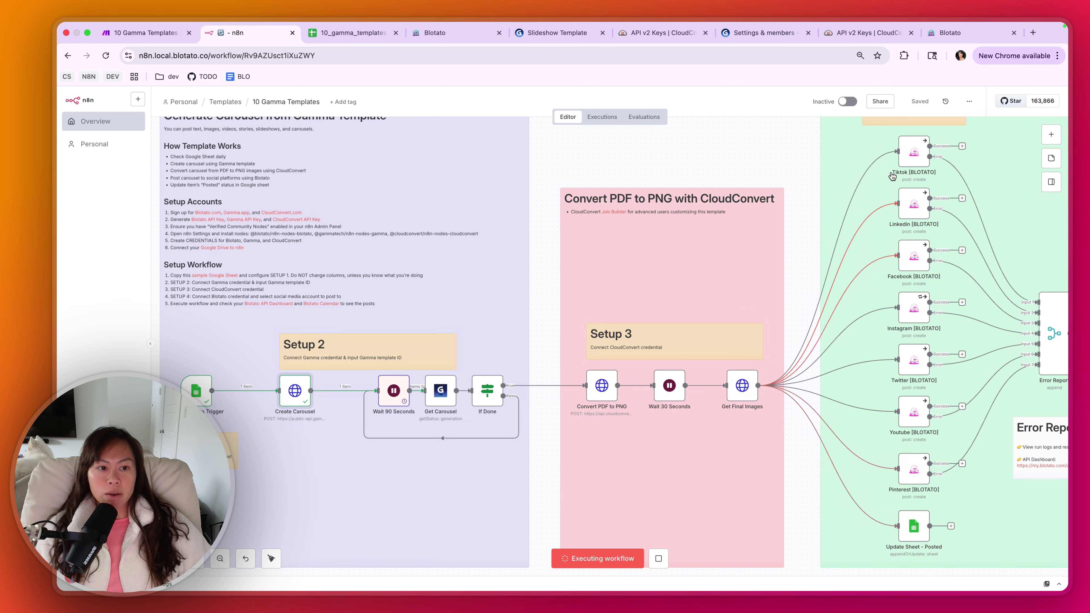
scroll(304, 402, "right", 4)
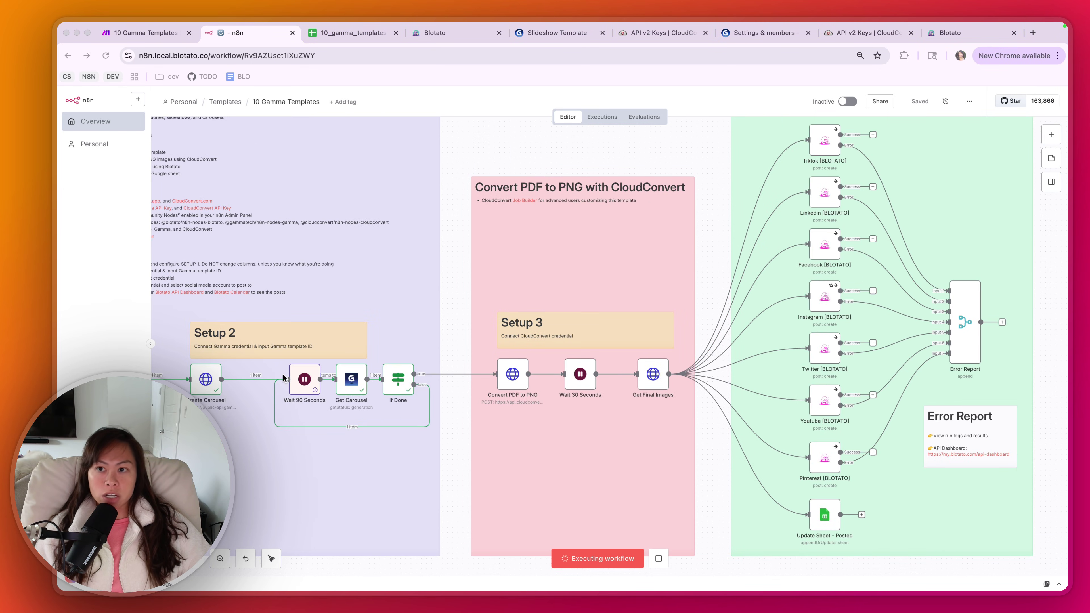
left_click(150, 344)
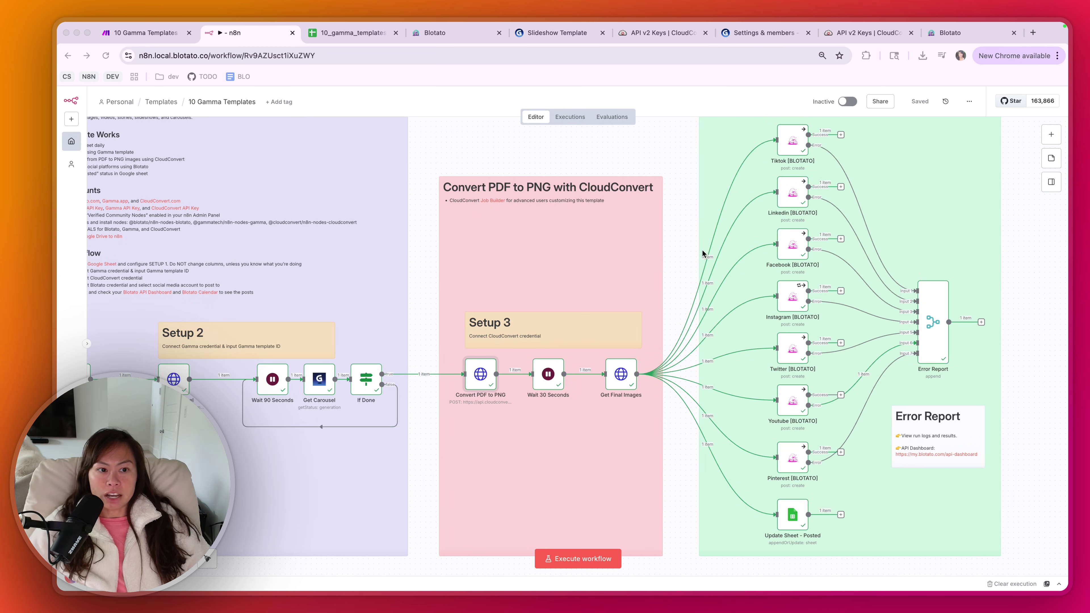
- Reload Blotato's post schedule and scroll through the newly queued carousel posts
left_click(433, 32)
key("super+r")
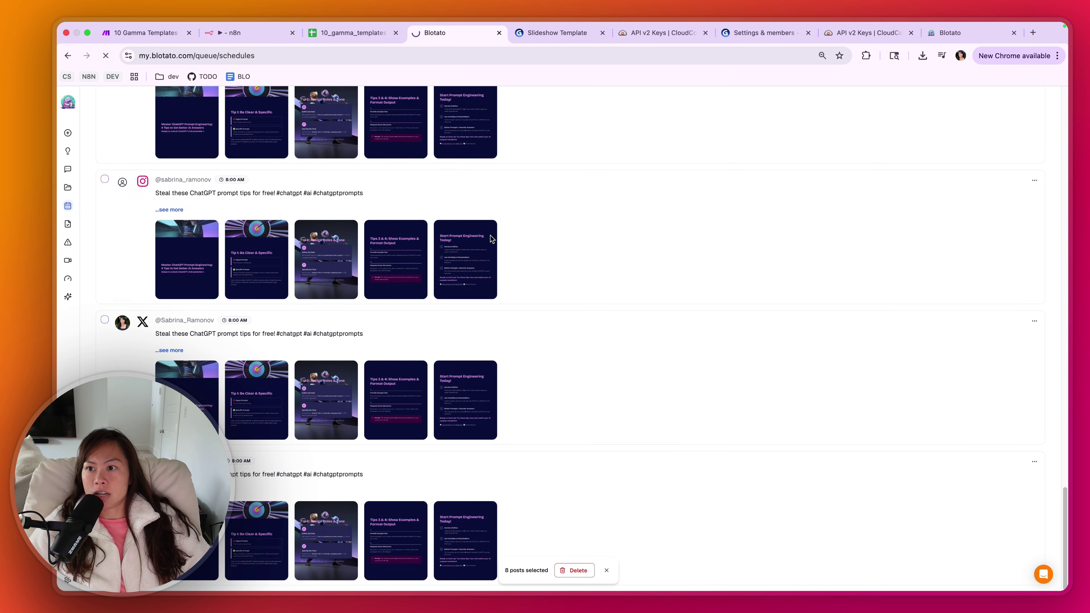
scroll(479, 240, "down", 15)
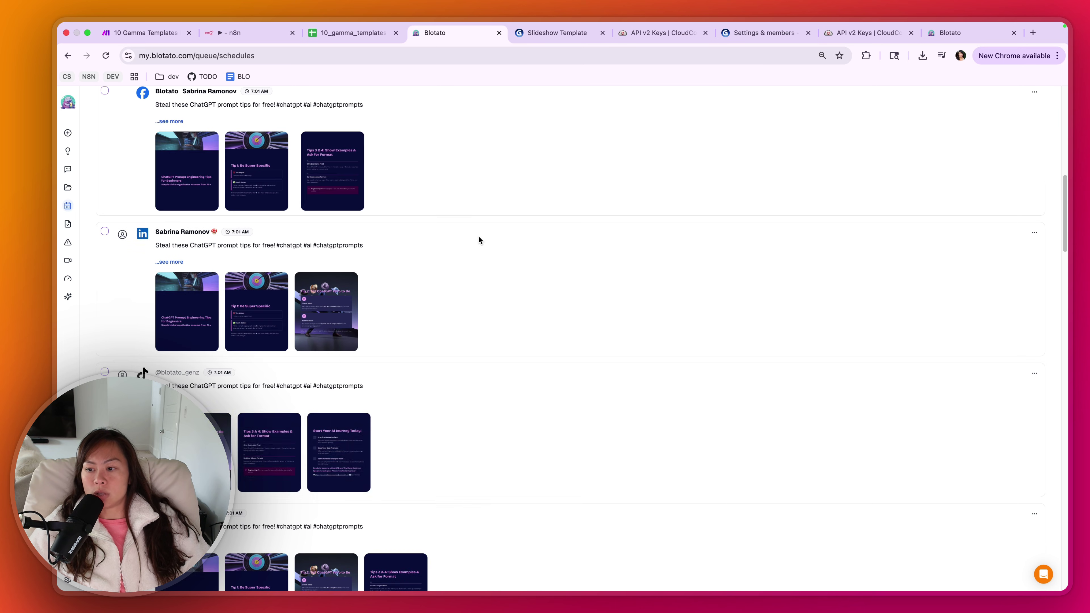
scroll(479, 239, "down", 5)
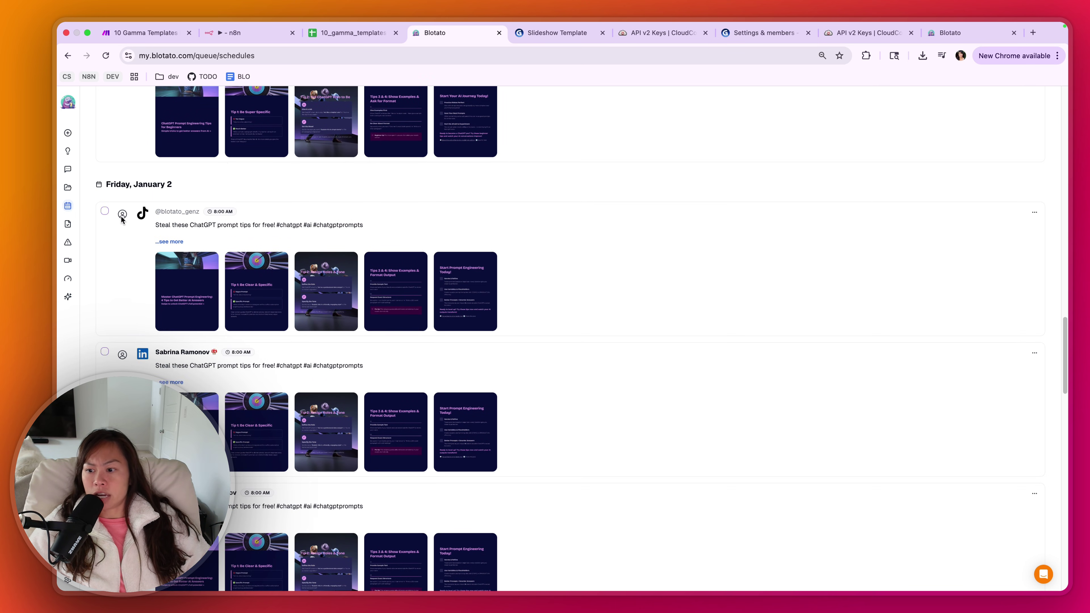
scroll(121, 219, "down", 7)
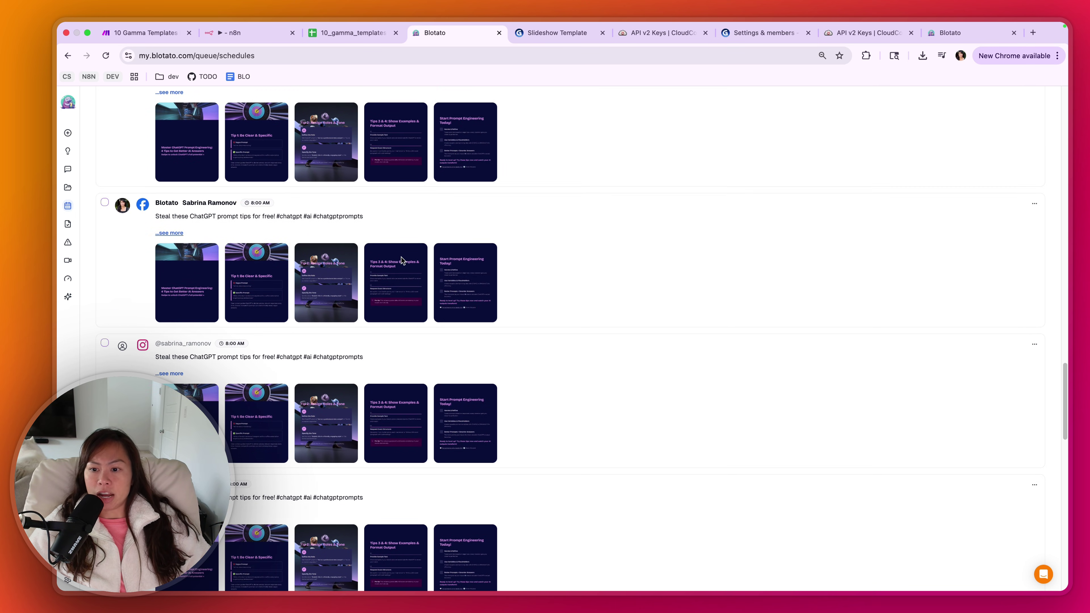
scroll(400, 278, "down", 11)
scroll(107, 309, "down", 1)
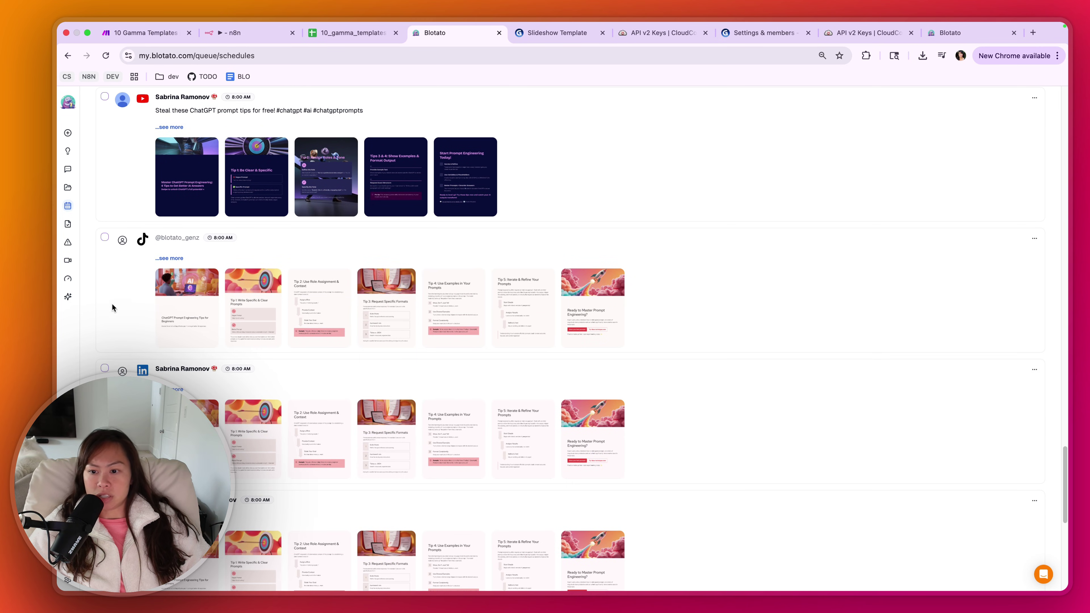
scroll(248, 174, "down", 2)
scroll(599, 193, "down", 7)
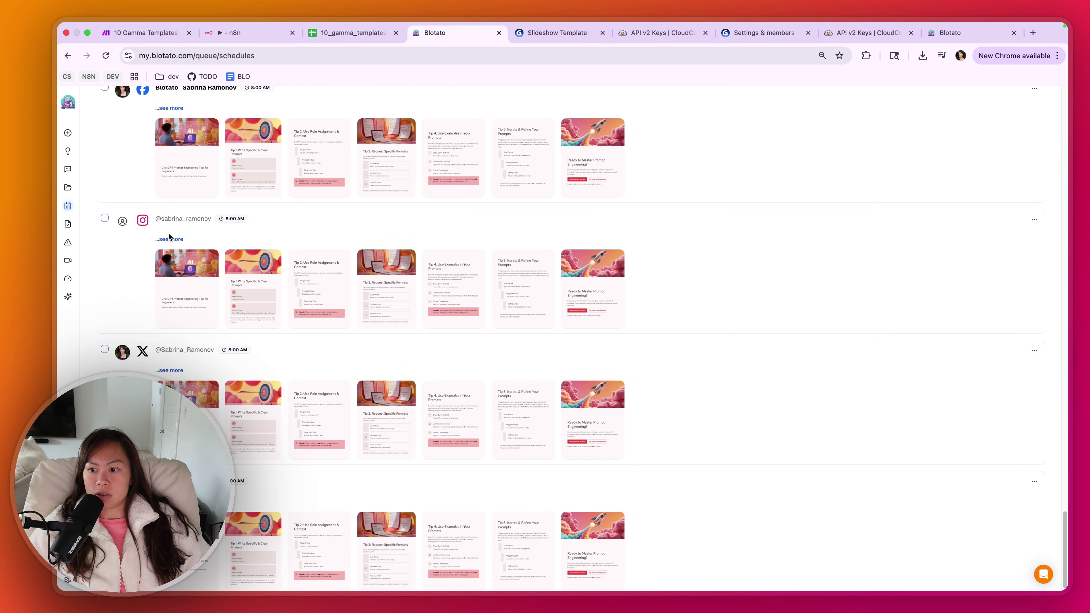
scroll(519, 279, "up", 2)
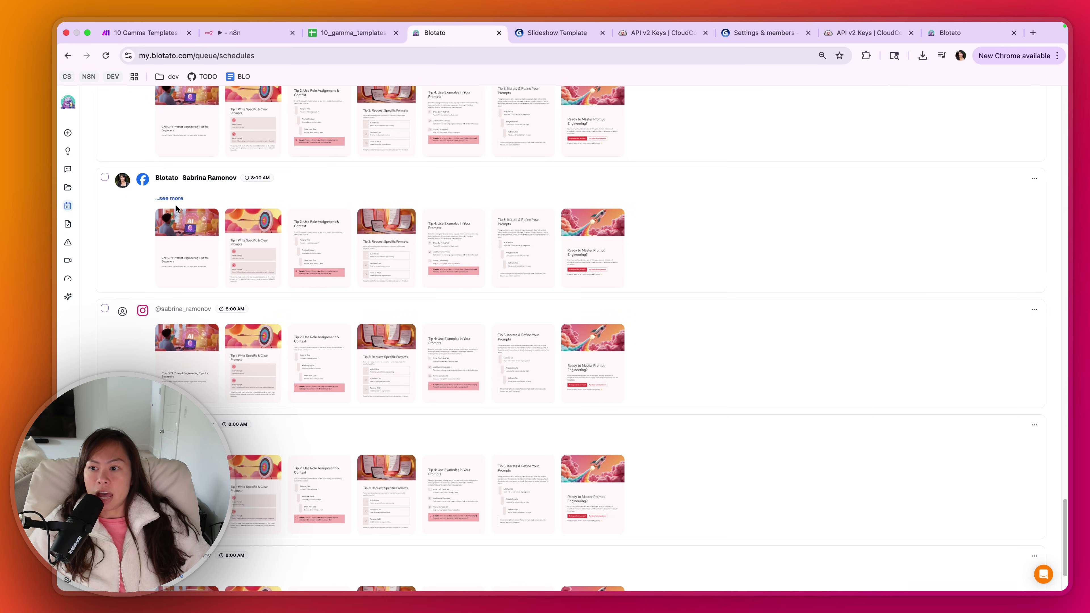
- Inspect the scheduled Facebook post's options without changes, then check the spreadsheet and return to n8n
left_click(1033, 179)
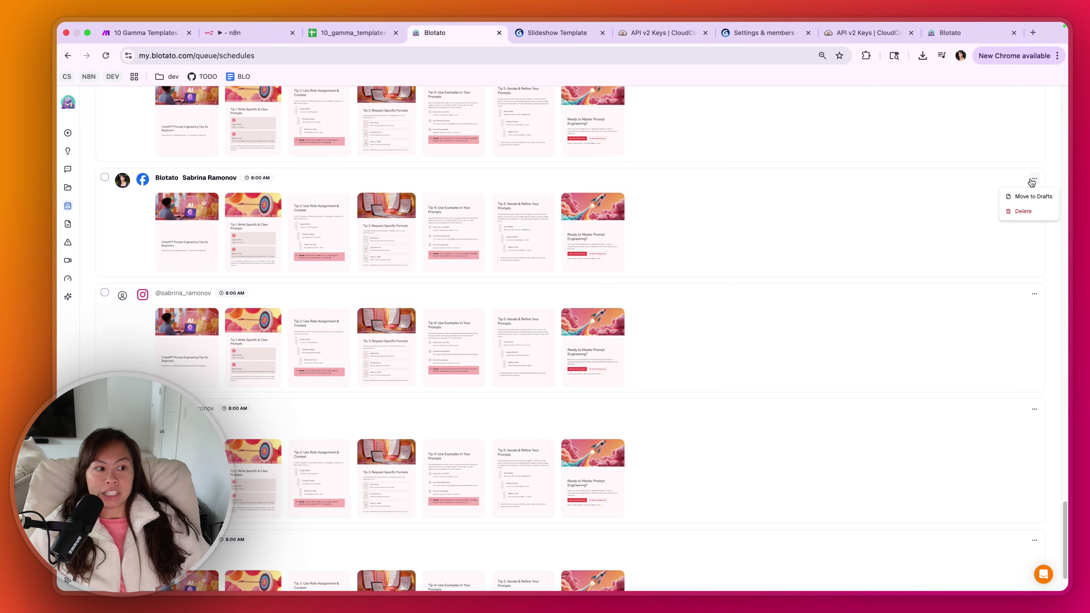
left_click(669, 220)
left_click(1035, 178)
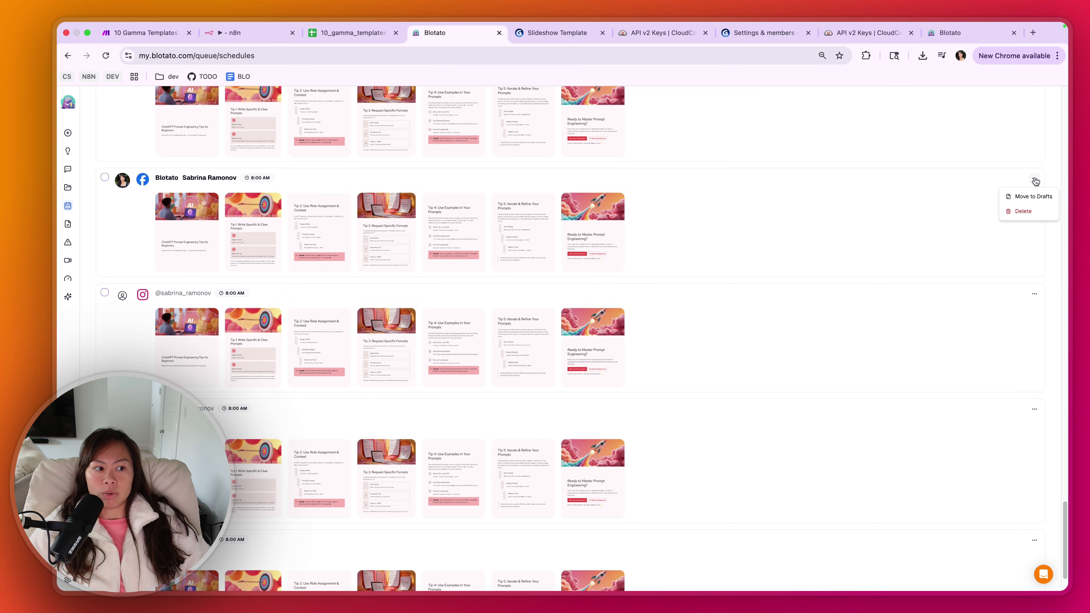
left_click(1034, 199)
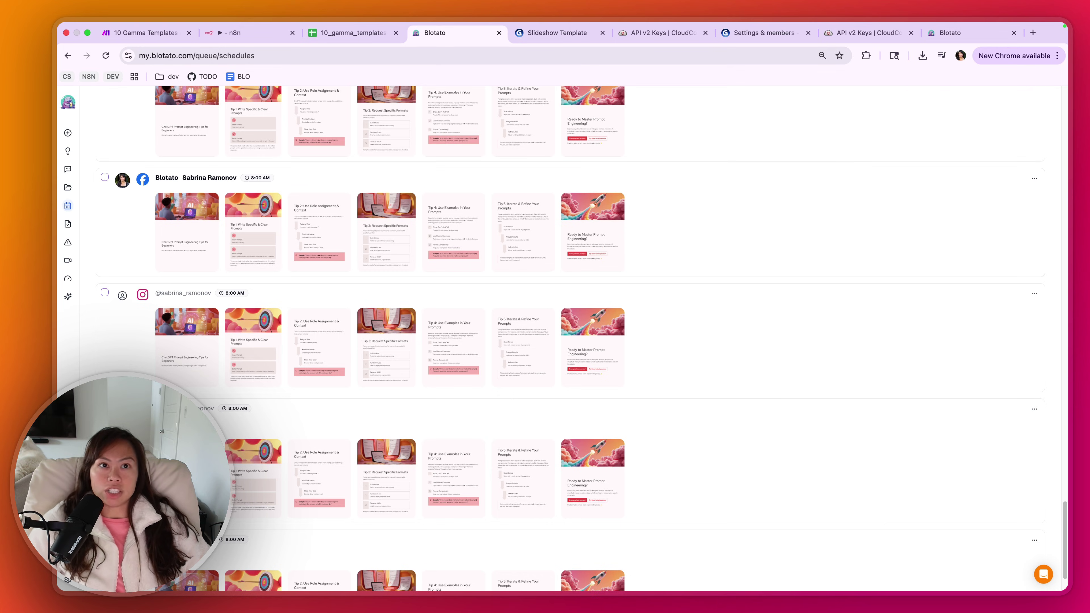
key("ctrl+shift+Tab")
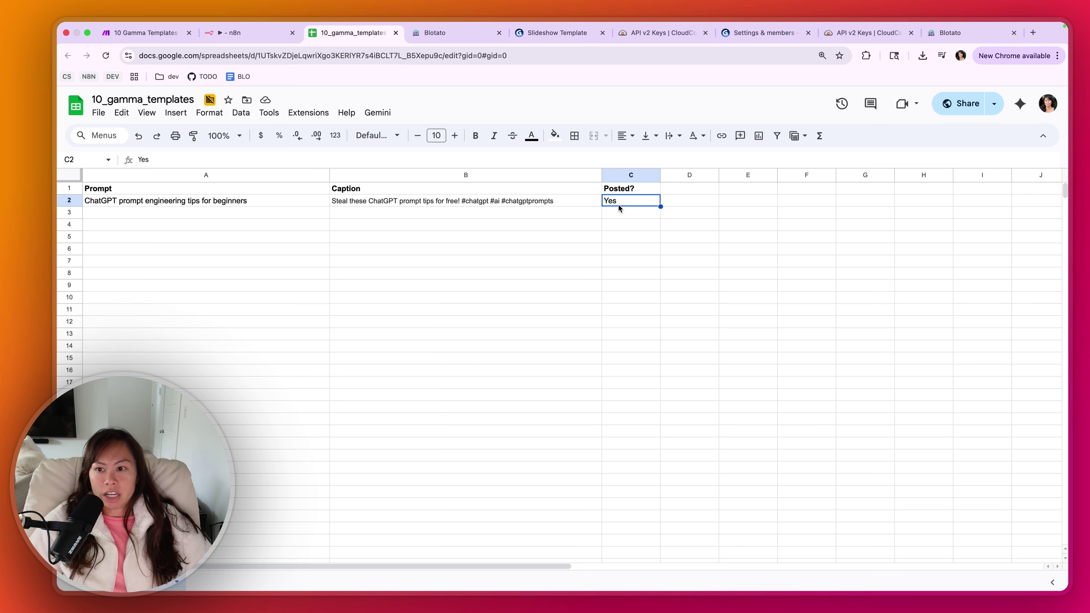
key("ctrl+shift+Tab")
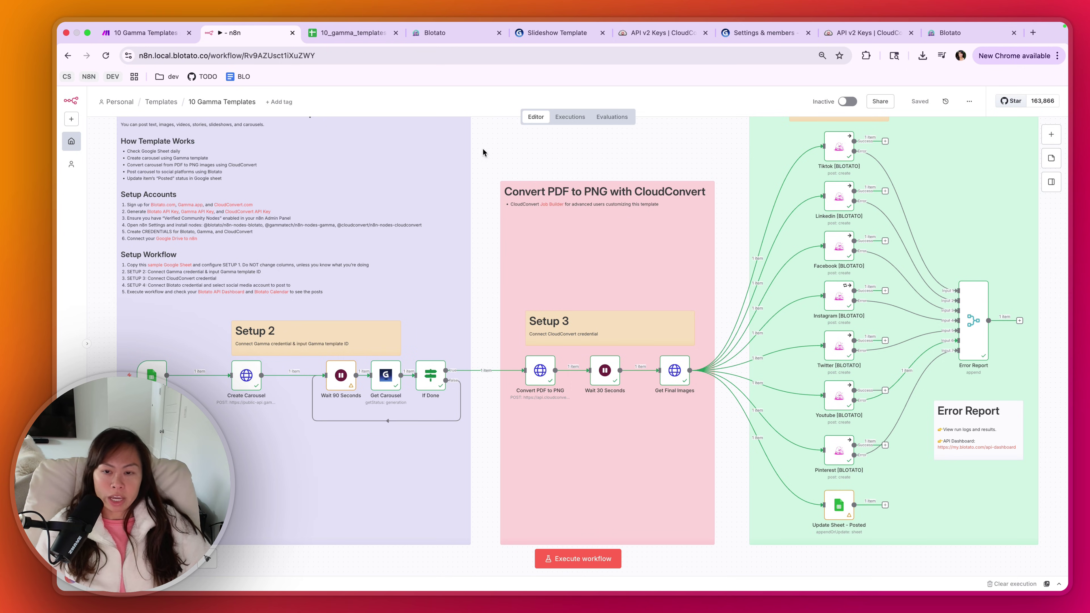
scroll(483, 149, "up", 3)
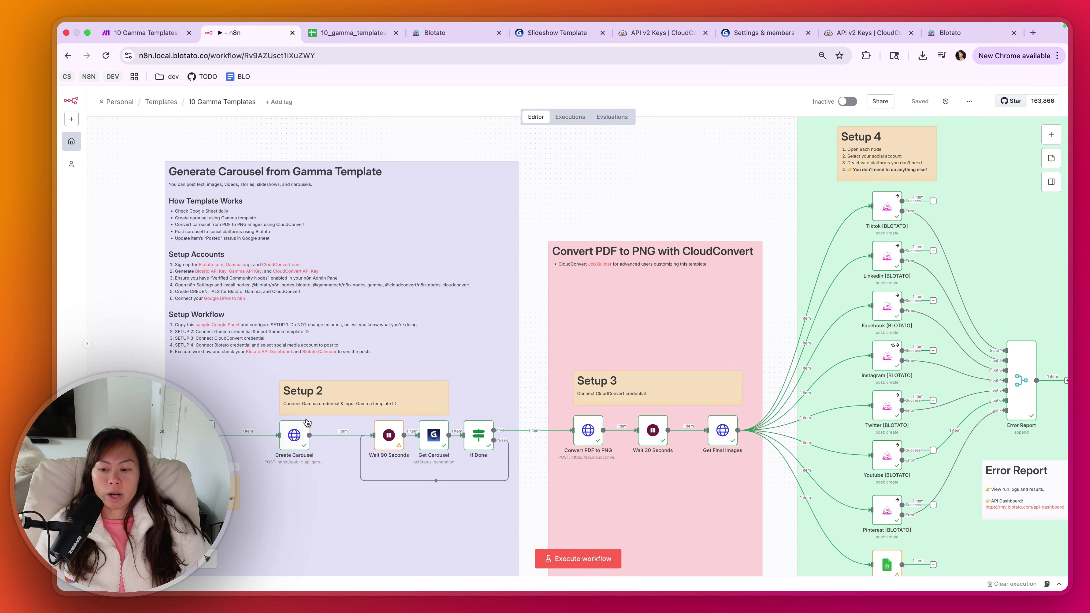
scroll(511, 249, "down", 2)
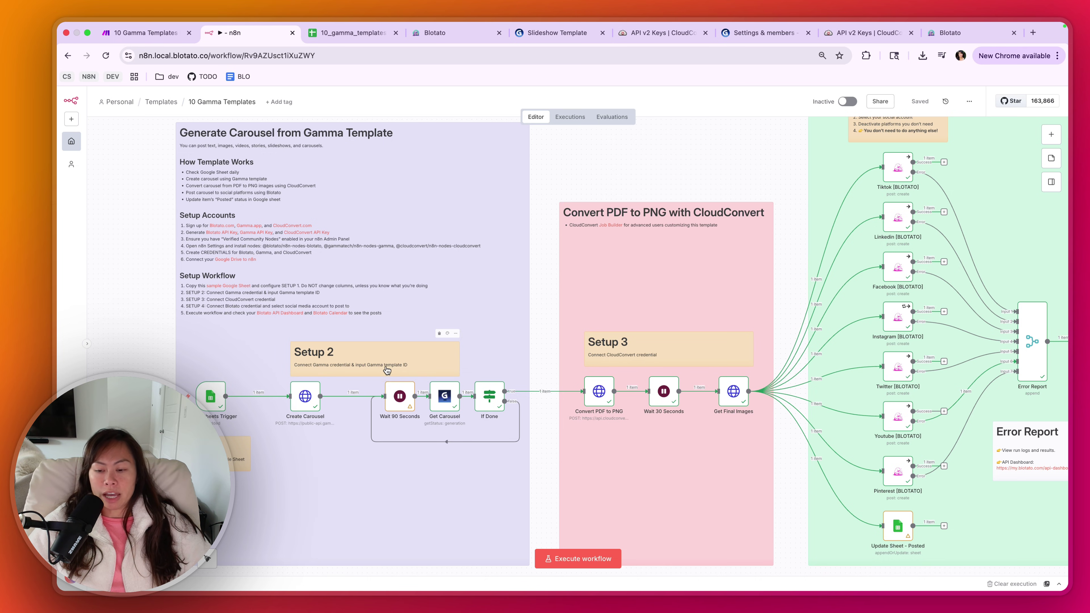
left_click(542, 36)
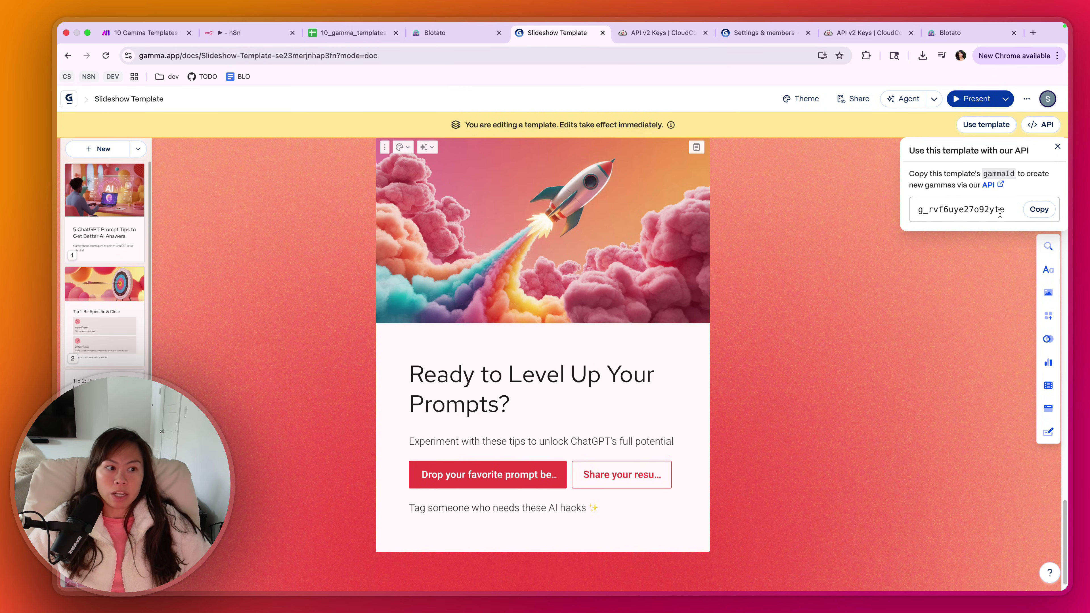
key("super+2")
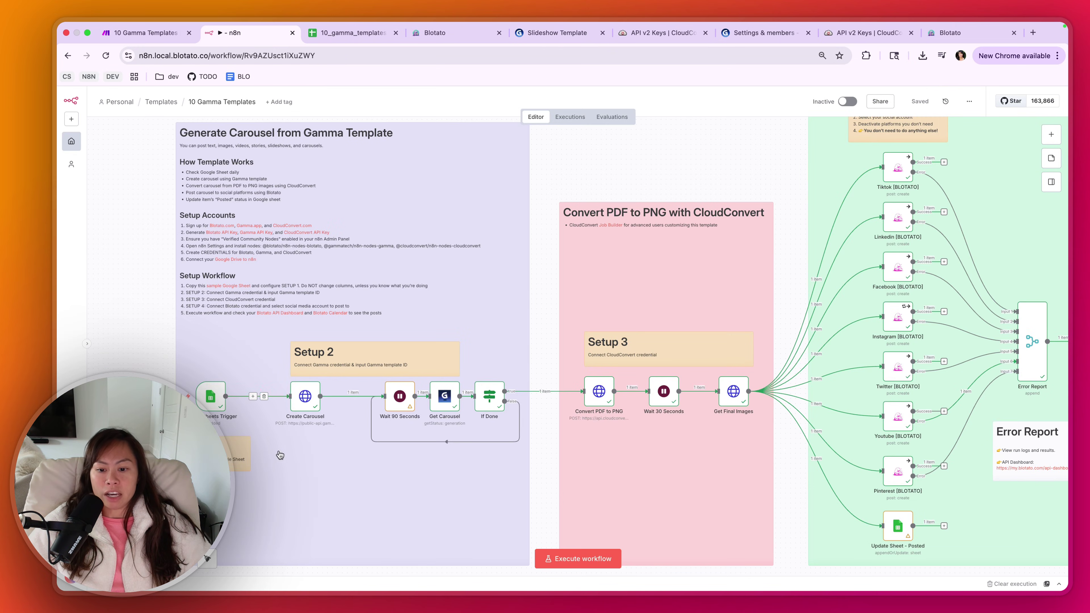
scroll(750, 158, "right", 5)
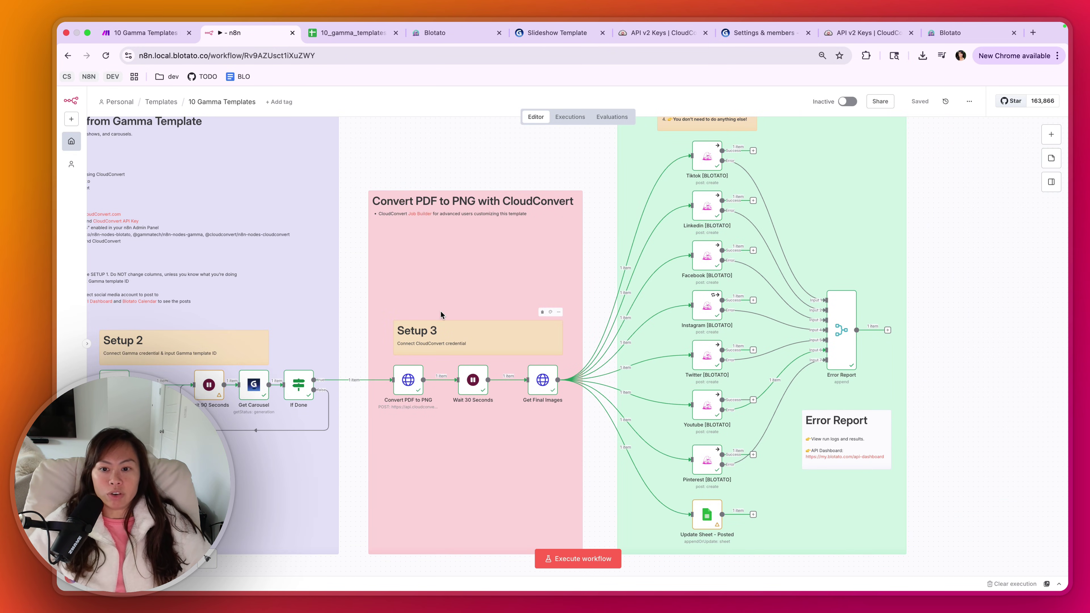
double_click(411, 387)
key("Escape")
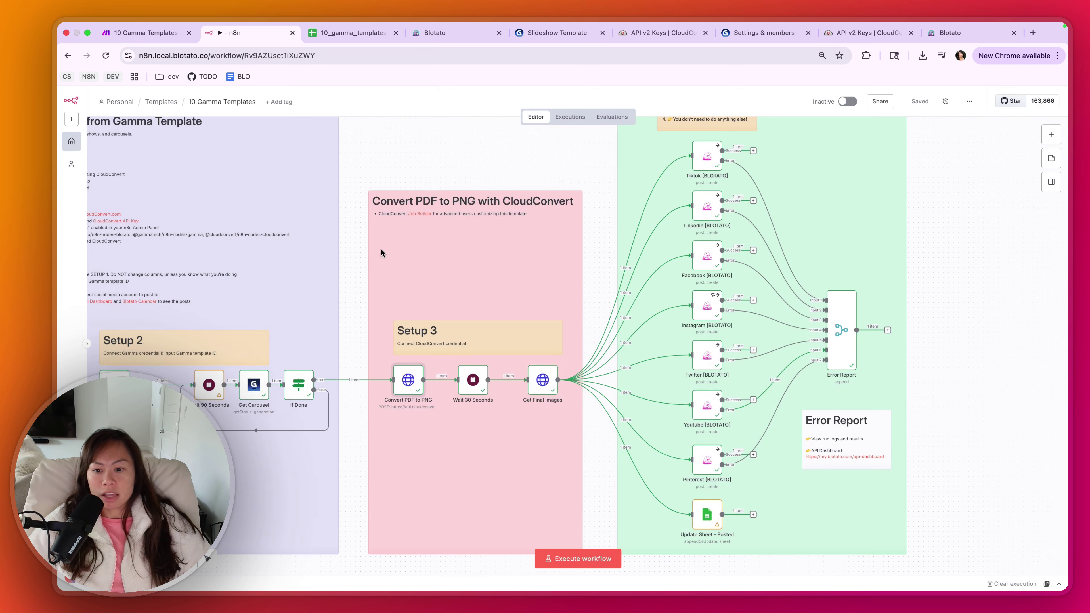
scroll(647, 342, "up", 5)
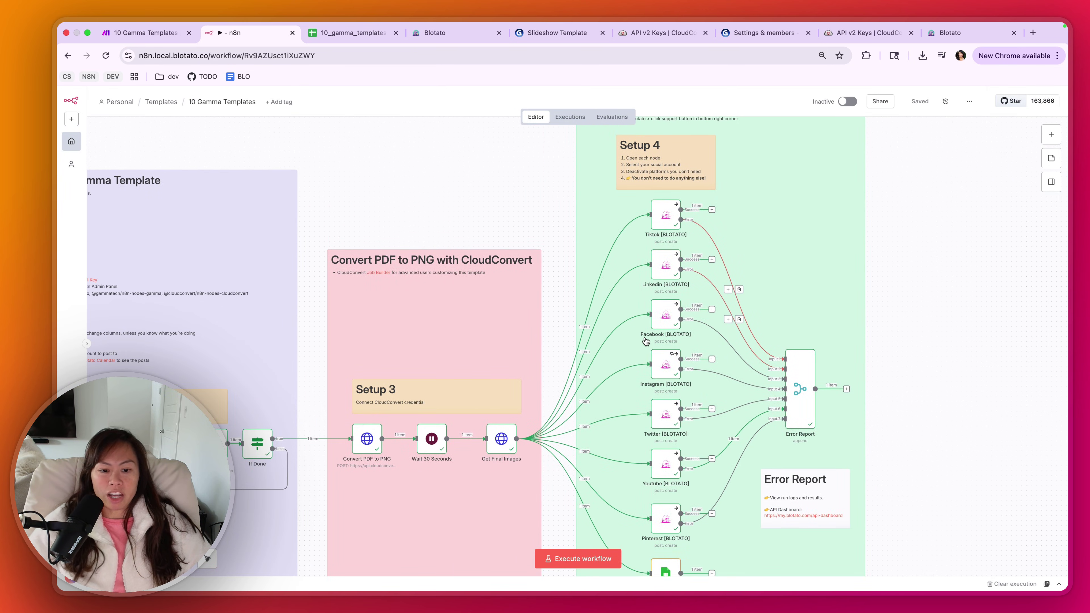
double_click(668, 214)
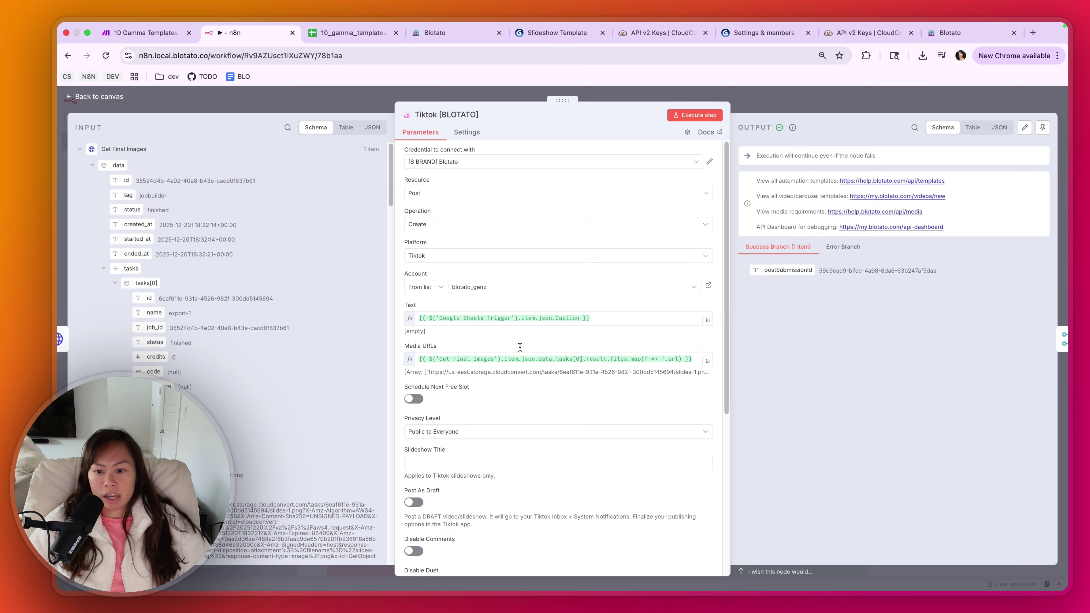
left_click(753, 99)
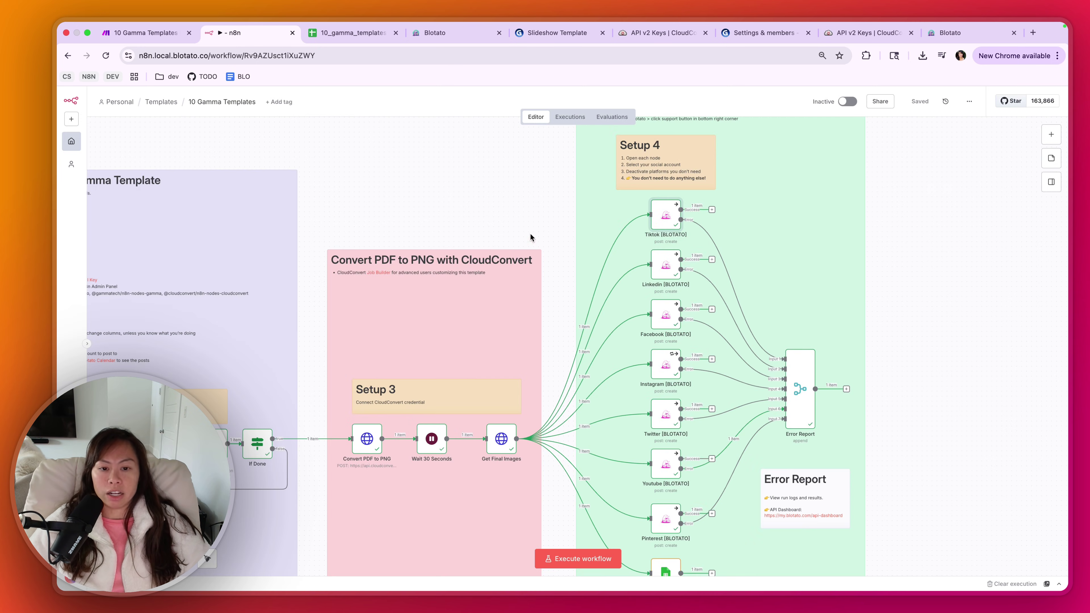
left_click_drag(469, 206, 614, 164)
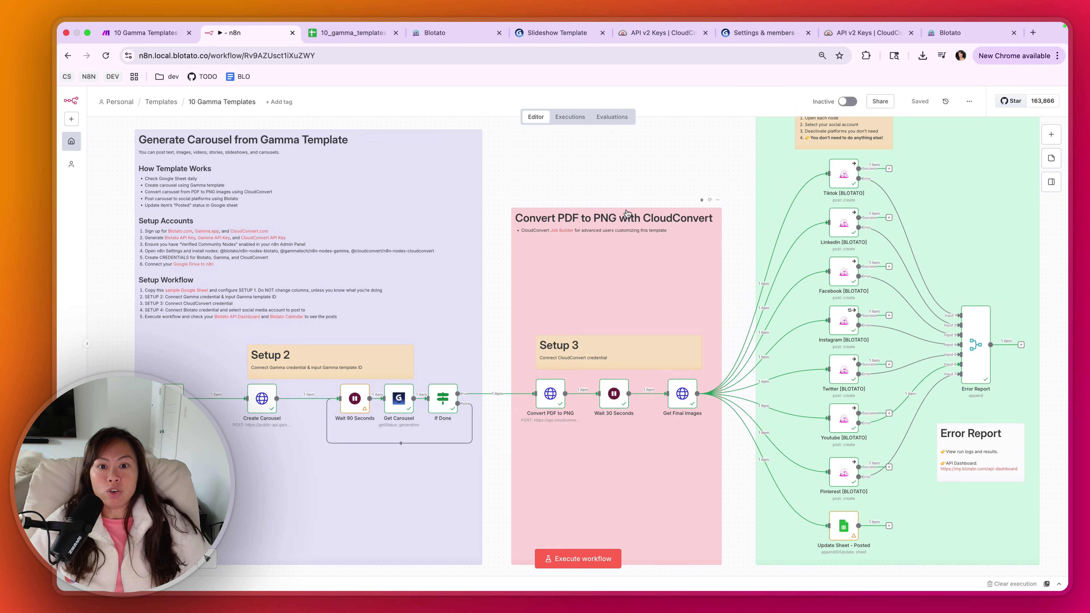
- Review the Make 10 Gamma Templates run, closing the Google Sheets output, then return to Blotato's queue
key("ctrl+shift+Tab")
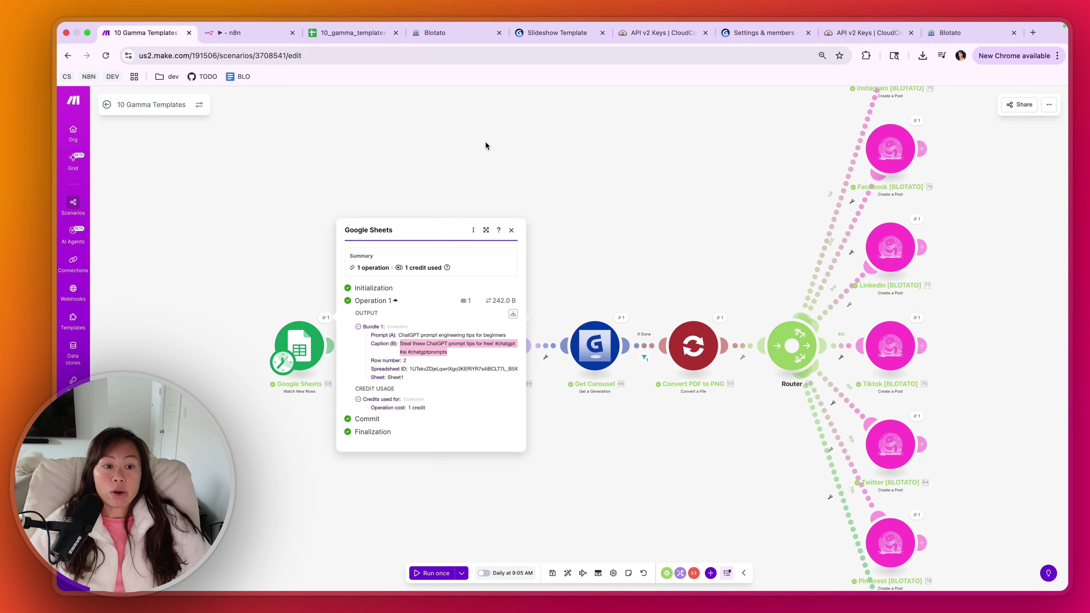
left_click(493, 146)
scroll(596, 215, "up", 1)
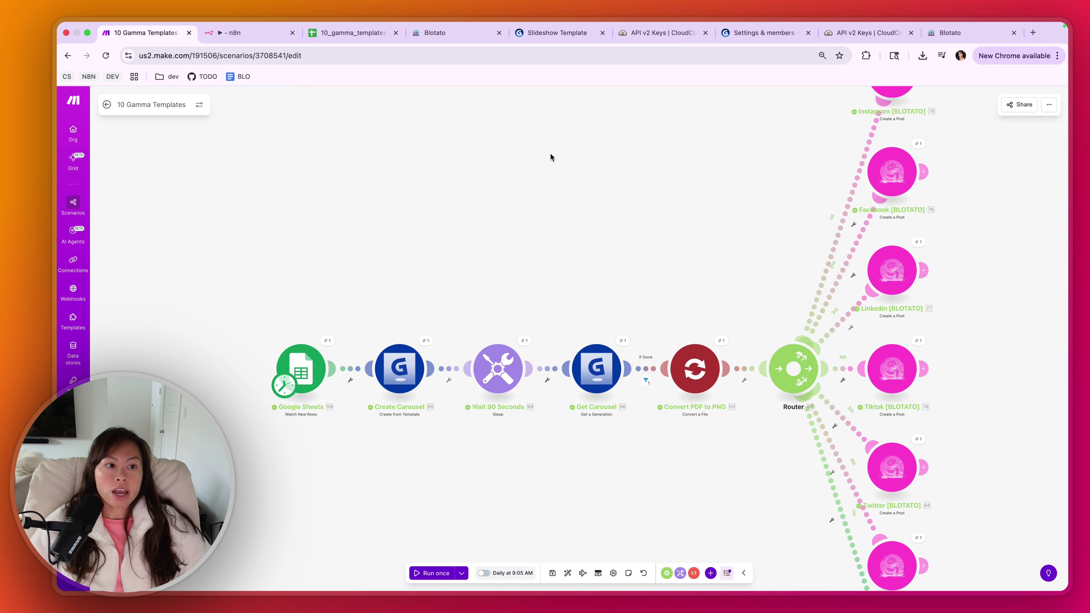
left_click(459, 38)
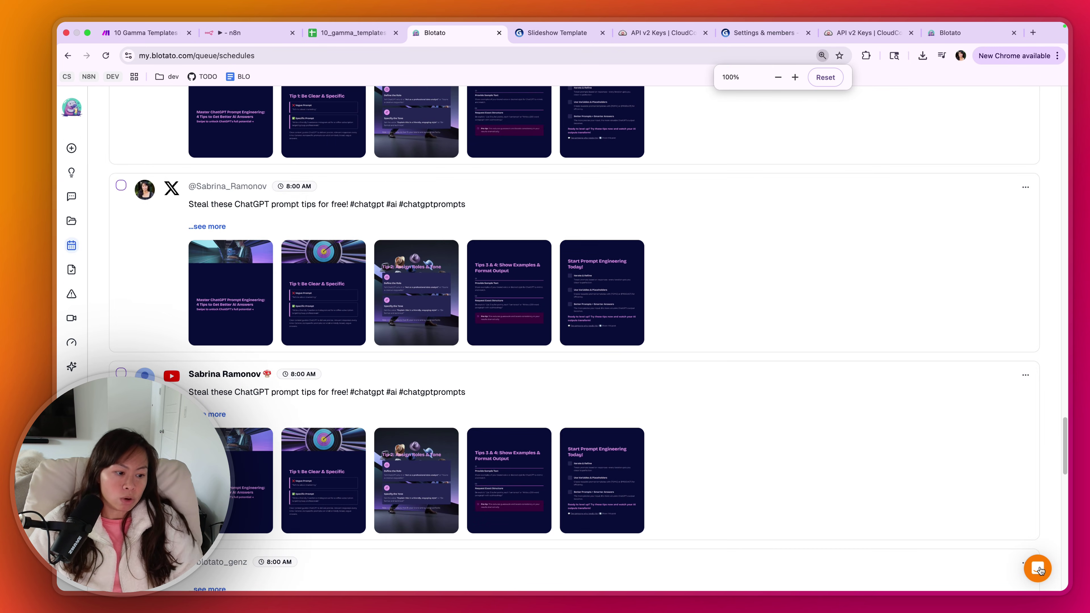
- Open Blotato's API Dashboard and scroll the recent /v2/posts requests, mostly 201 queued, one YouTube 400
left_click(1038, 567)
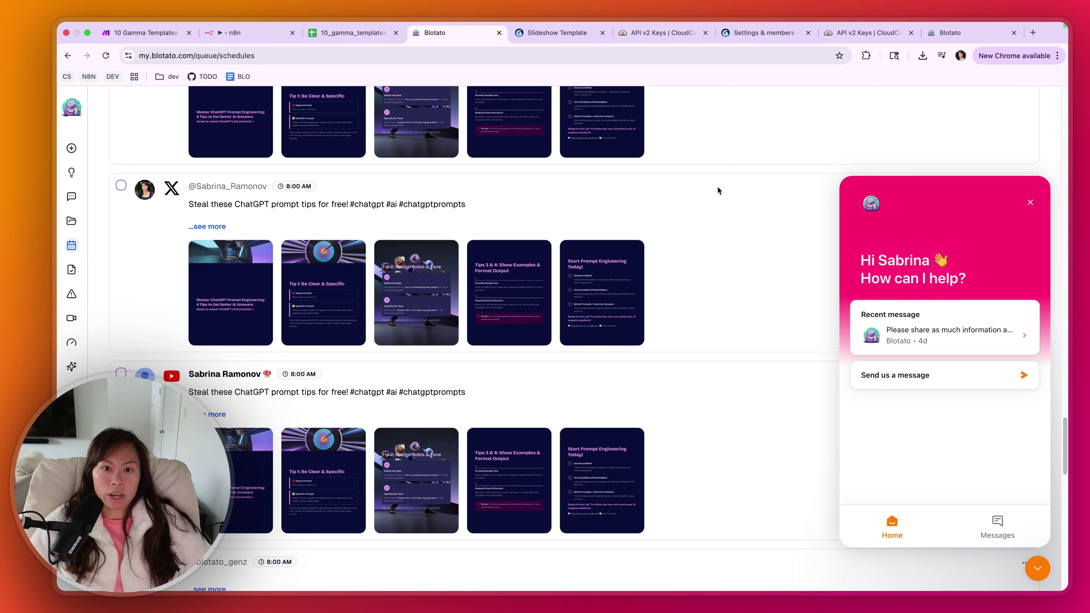
left_click(114, 343)
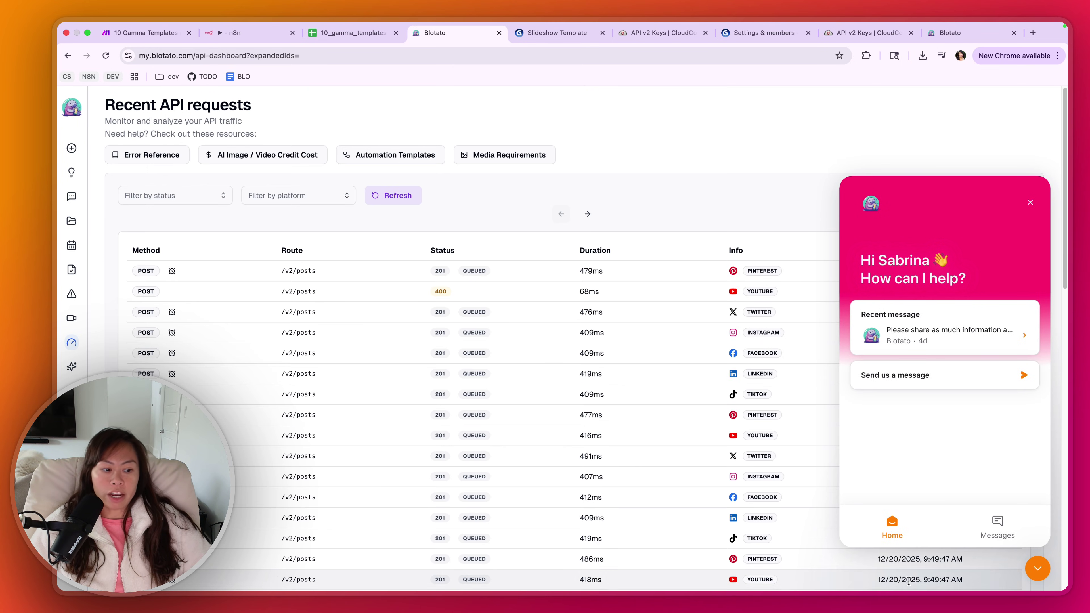
left_click(1046, 568)
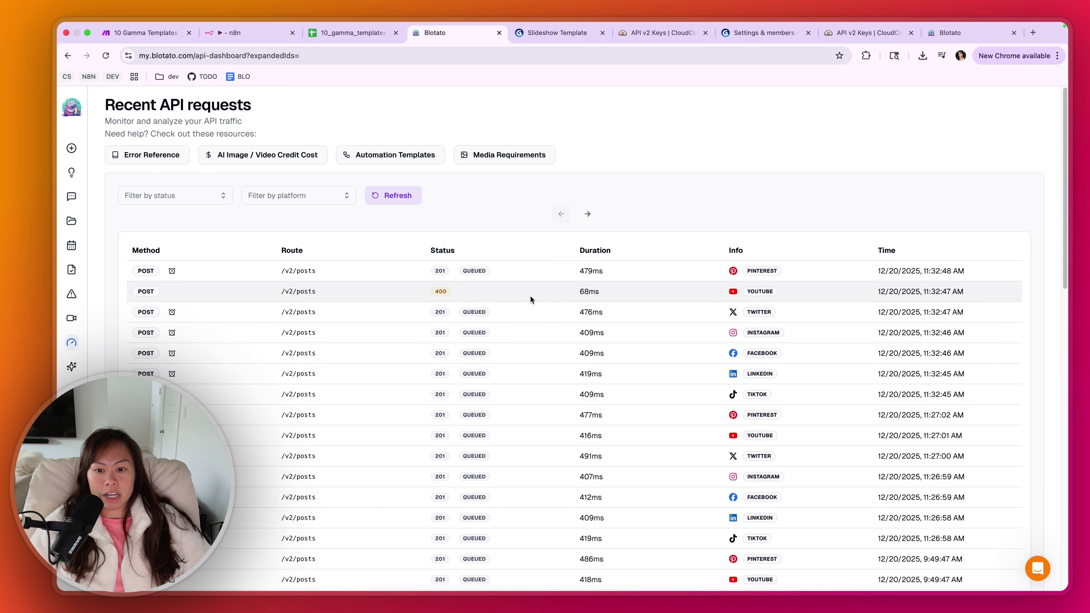
scroll(523, 307, "down", 4)
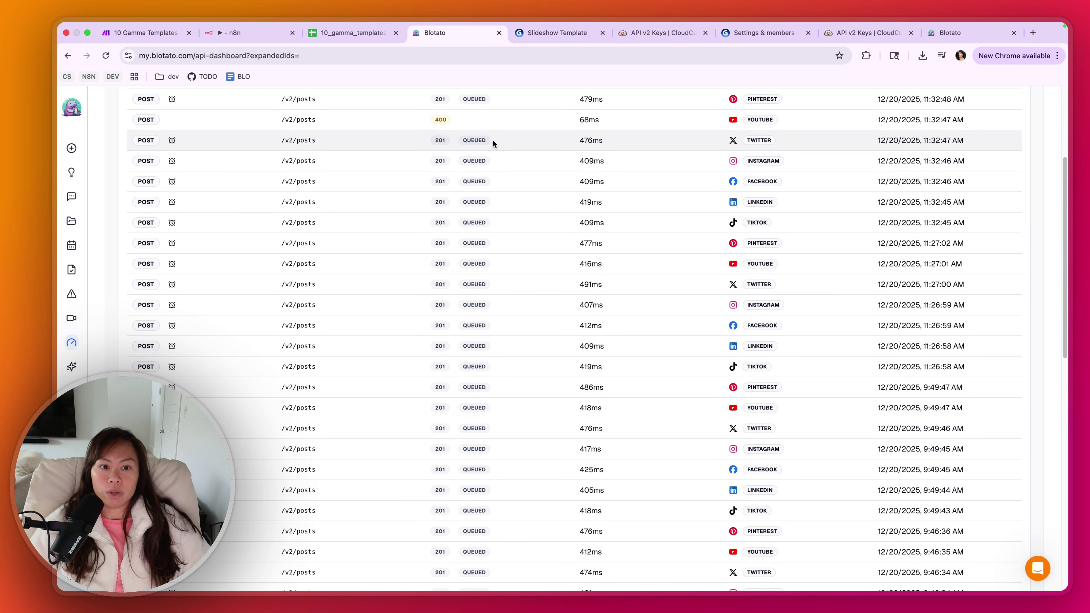